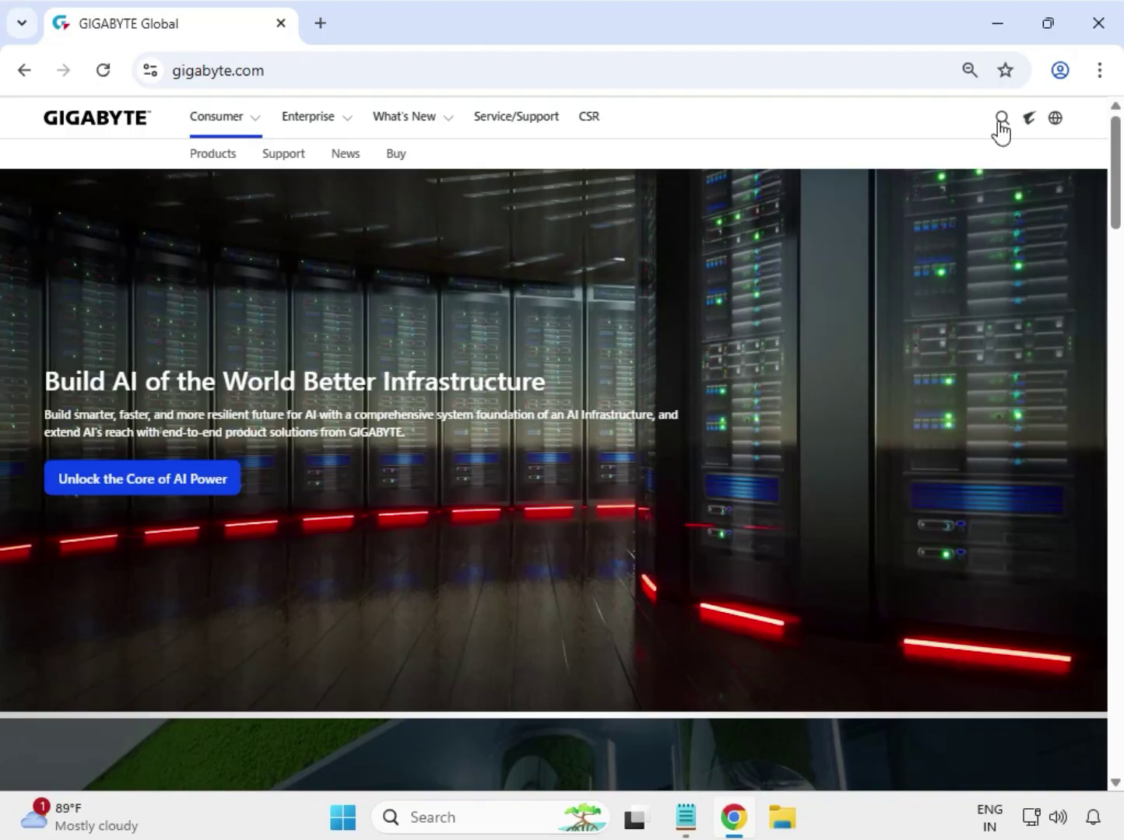
- Search the GIGABYTE site for "B760 AORUS MASTER DDR4", limit the results to products, and open the rev. 1.0 product page
click(1001, 118)
text(B760 AORUS MASTER DDR4)
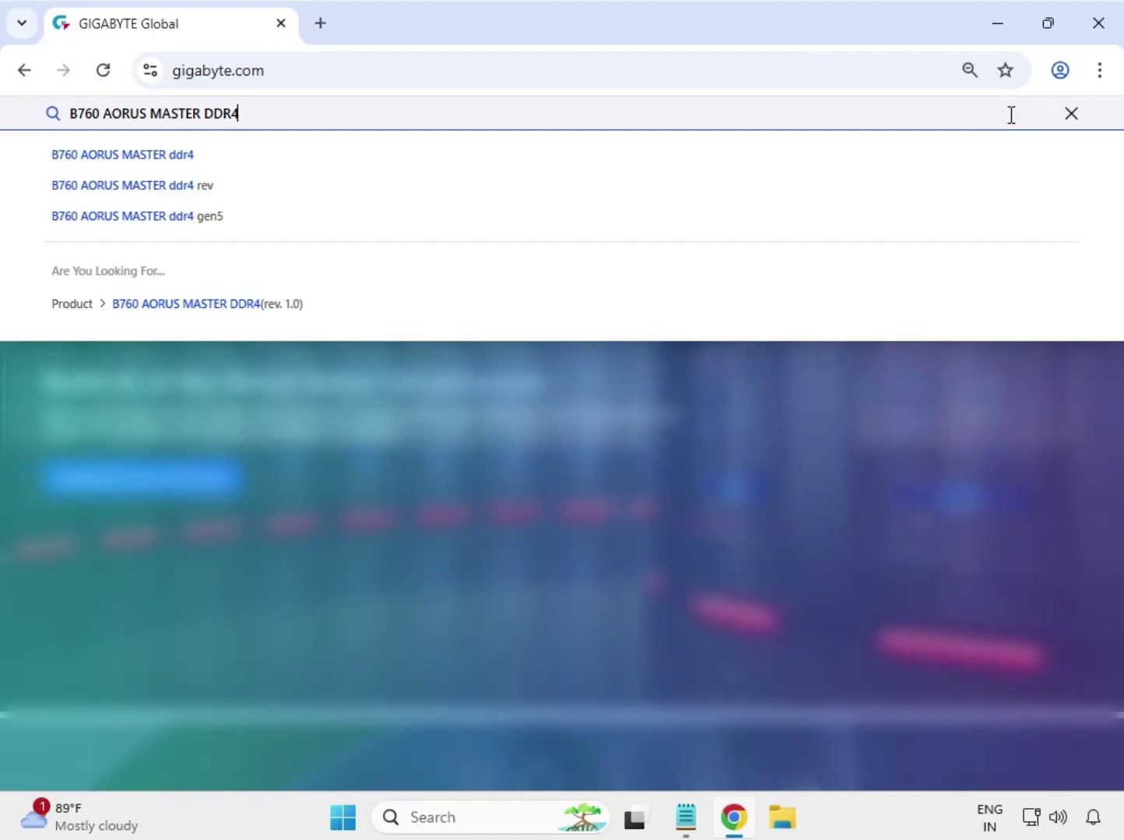
key(Return)
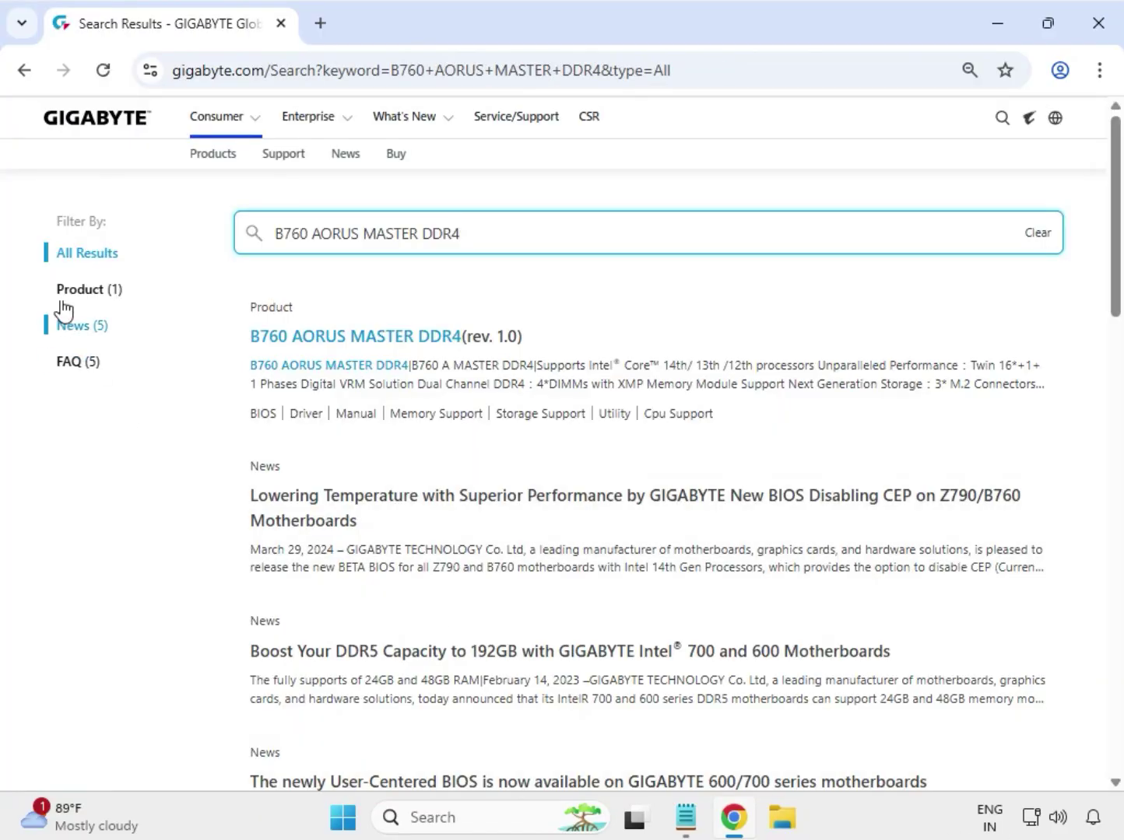
click(80, 287)
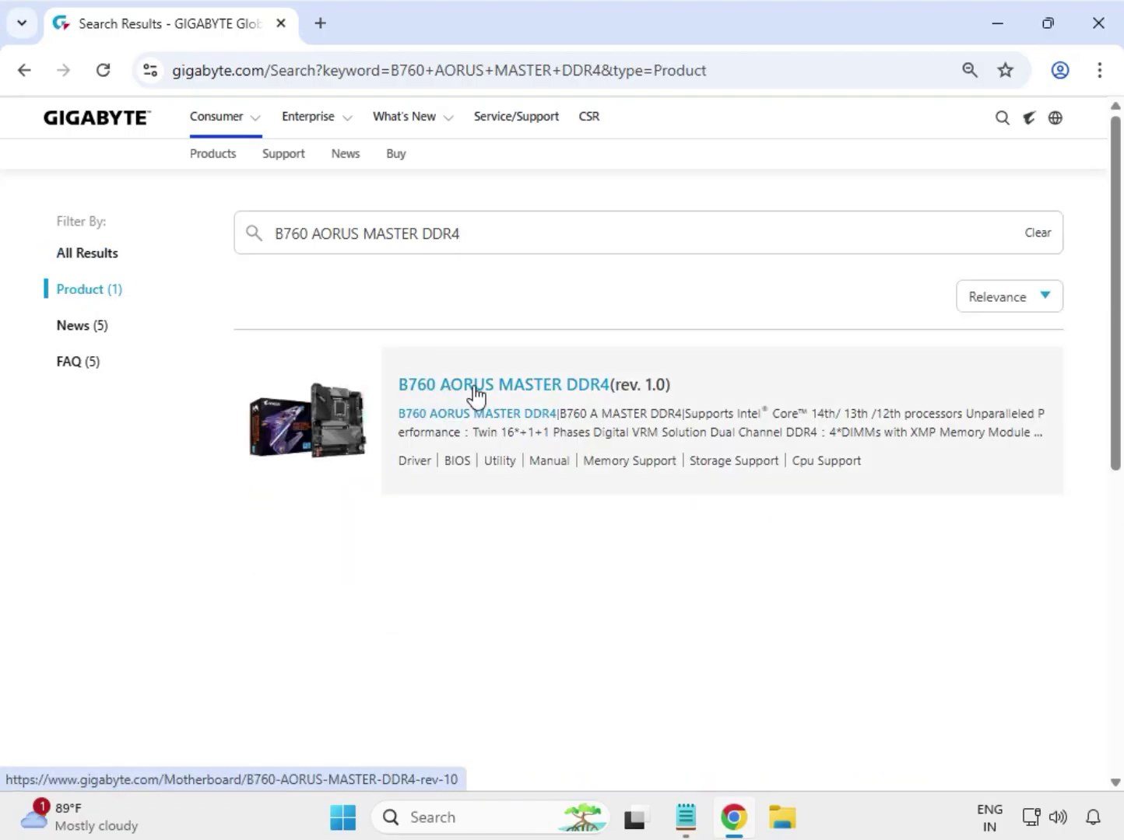
click(477, 393)
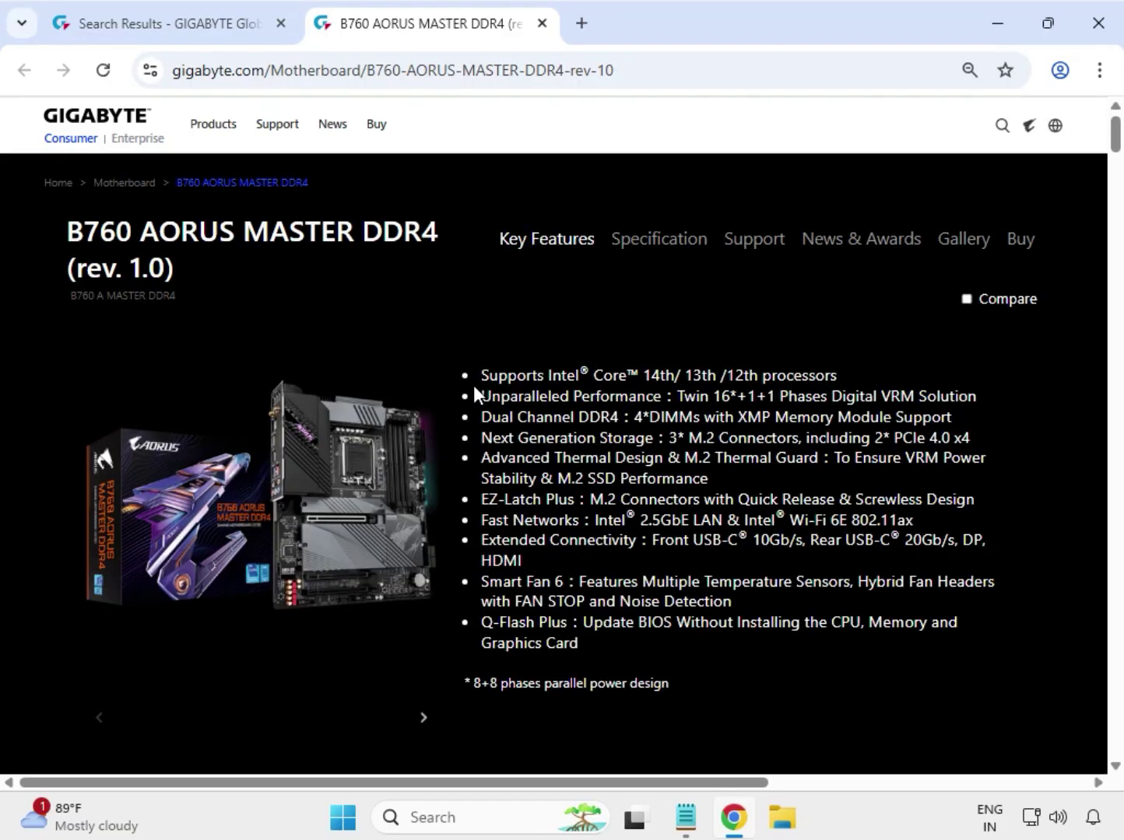
- Open the motherboard's support downloads and set the driver operating system to Windows 11 64bit
click(738, 241)
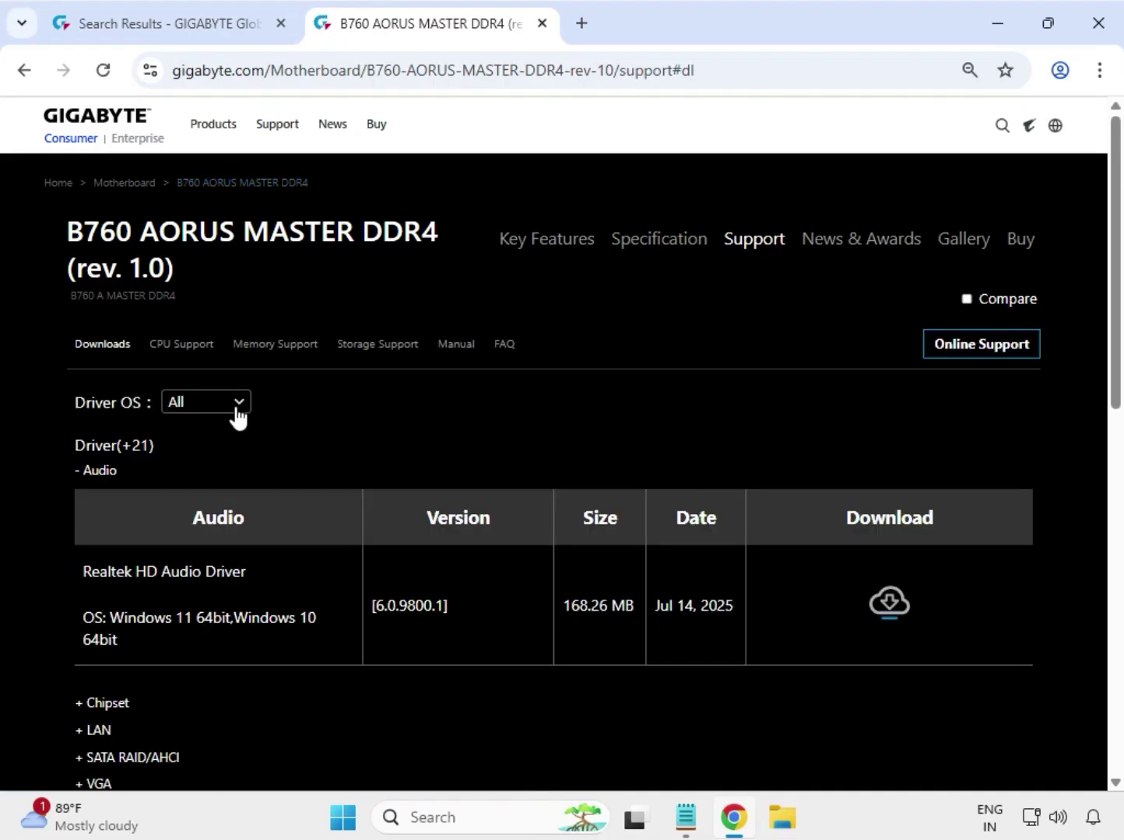
click(236, 410)
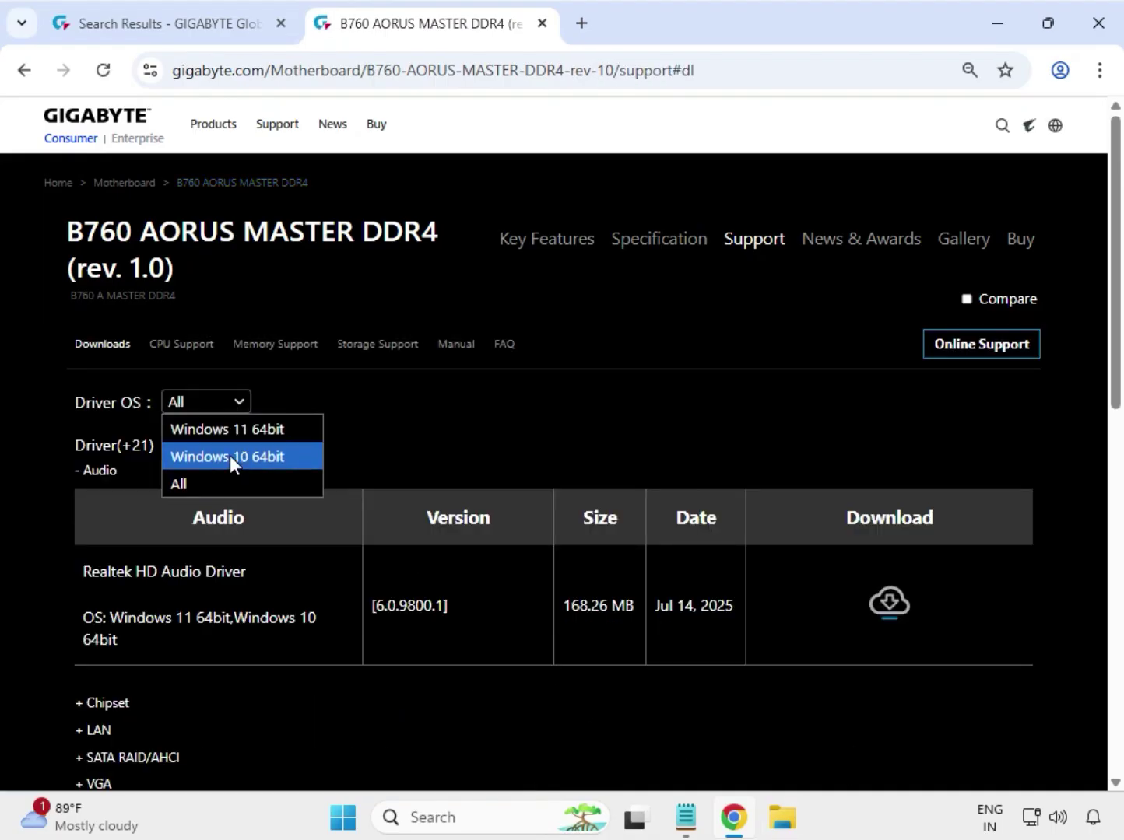
click(228, 432)
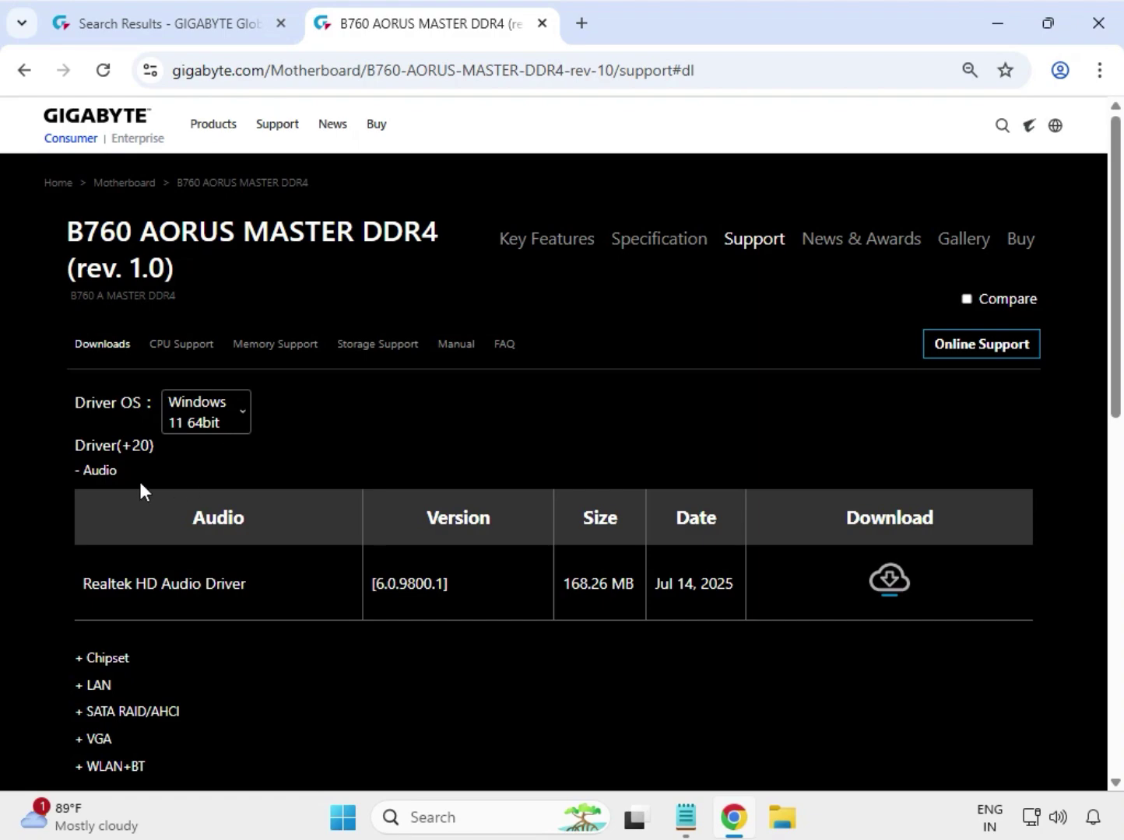
- Download the Realtek HD Audio Driver, version 6.0.9800.1, from the Audio category
double_click(121, 468)
drag(137, 584, 735, 584)
click(887, 582)
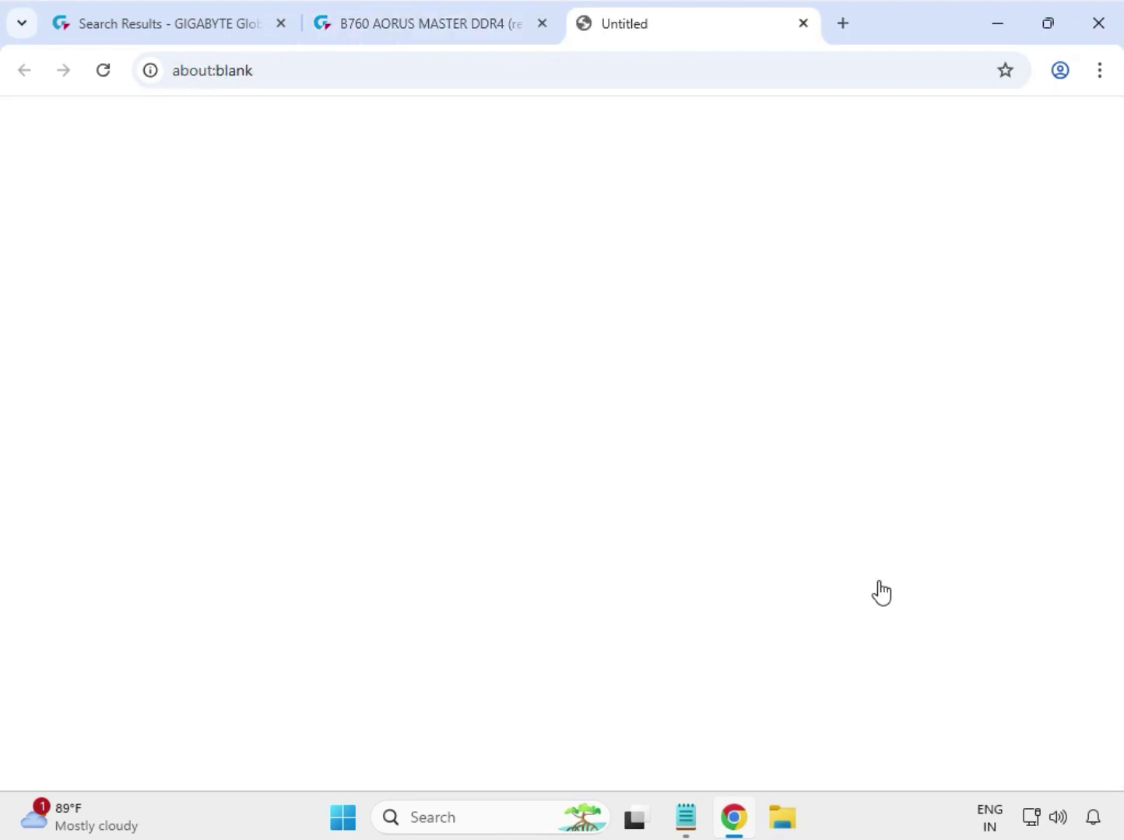
- Download the Intel Serial I/O driver and the Intel Management Engine Firmware from the Chipset category
click(110, 661)
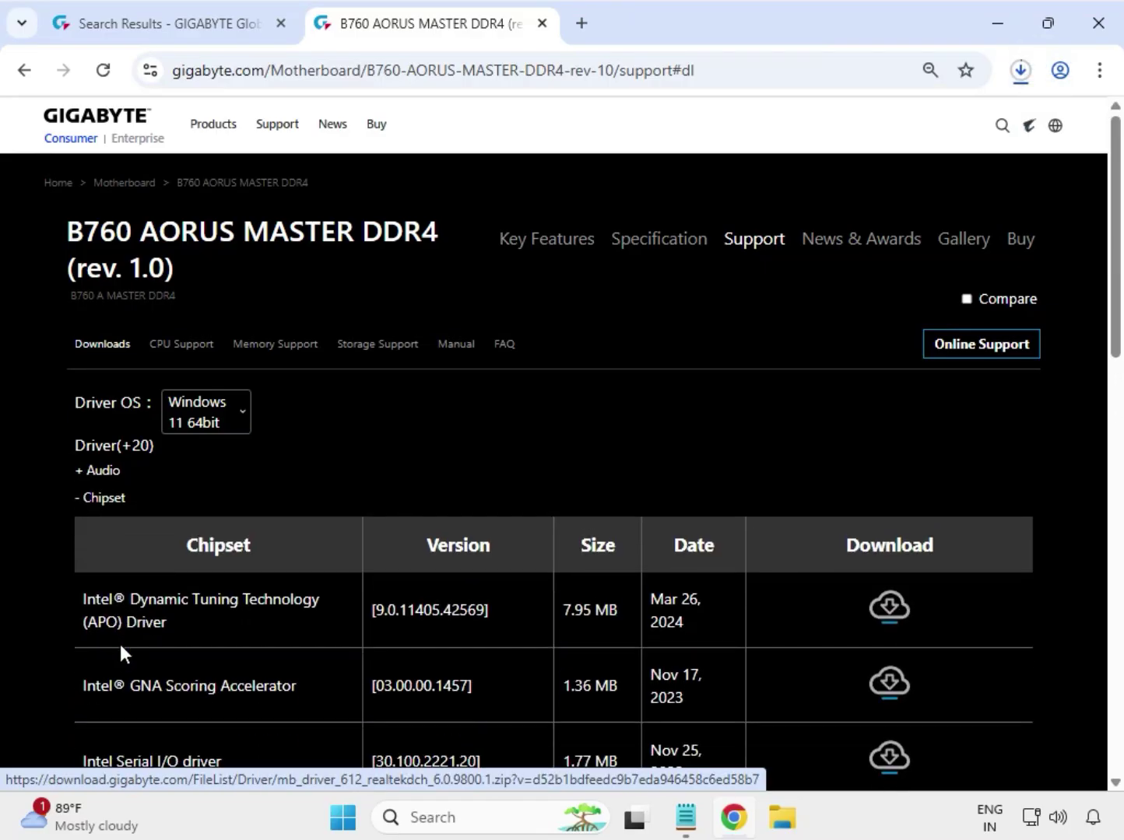
scroll(117, 657, down, 4)
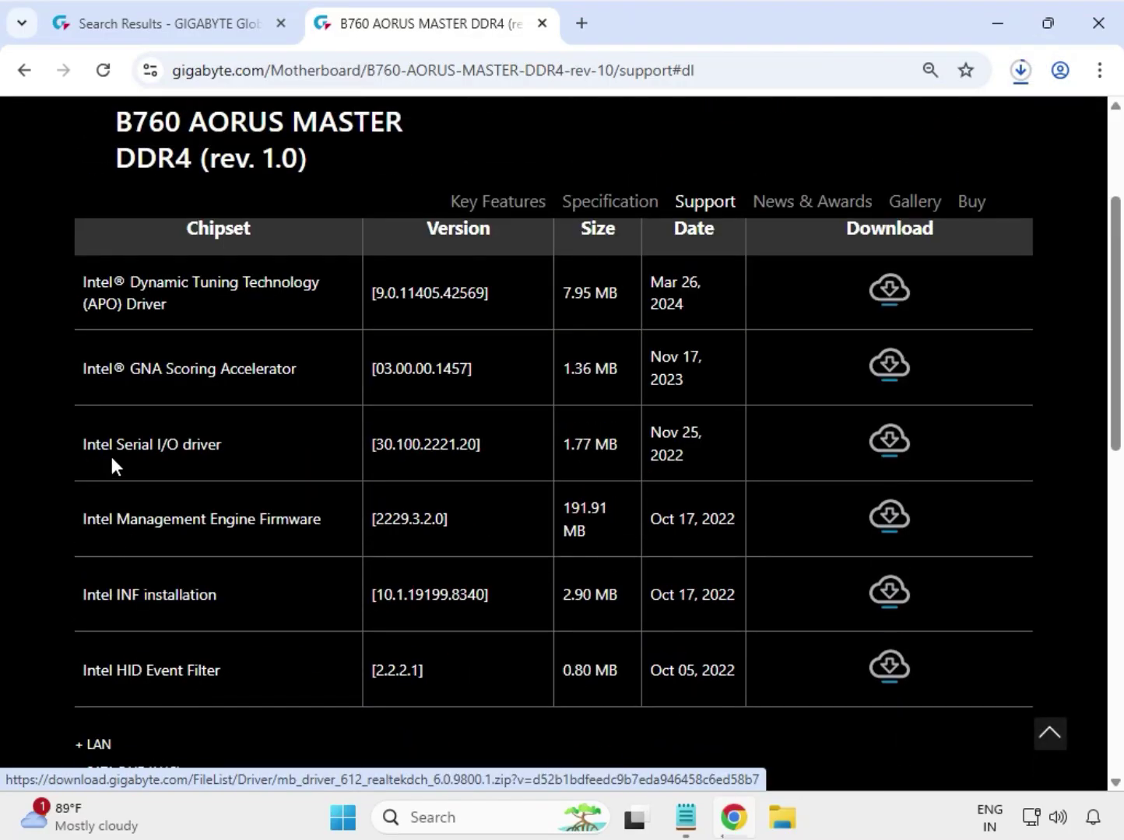
drag(131, 443, 259, 447)
drag(111, 520, 703, 522)
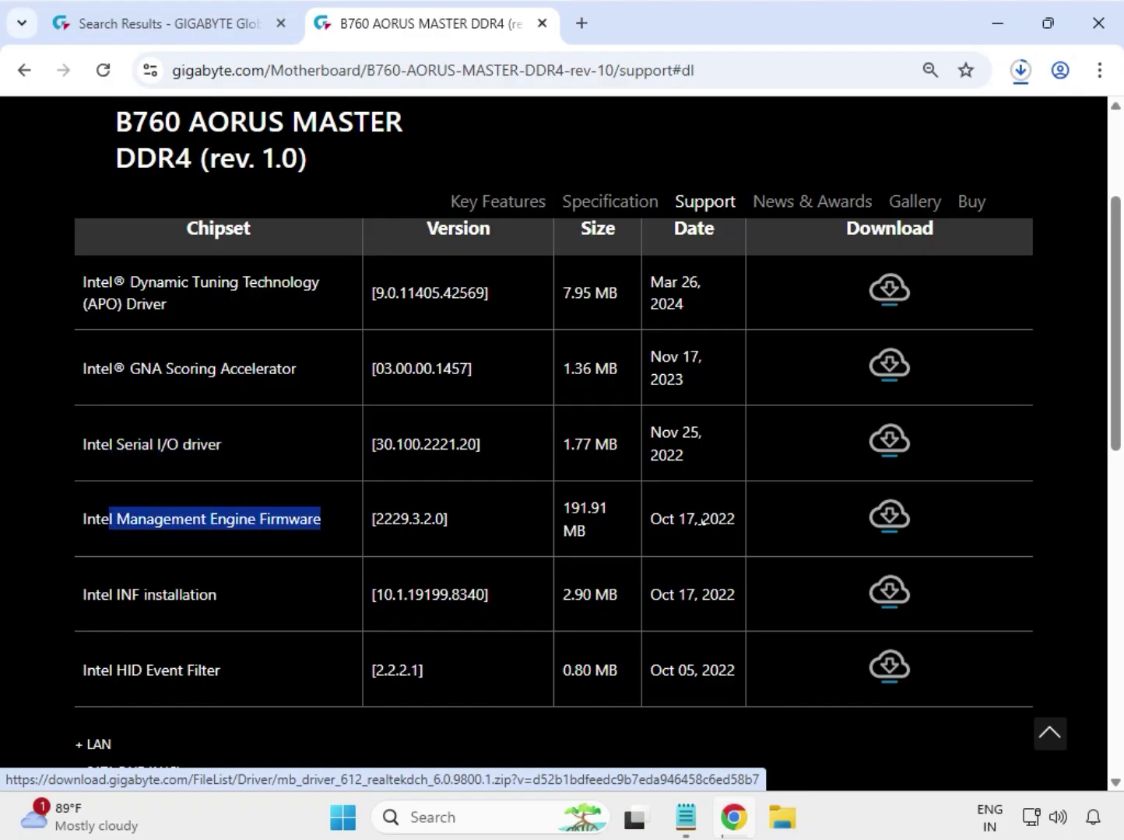
click(886, 450)
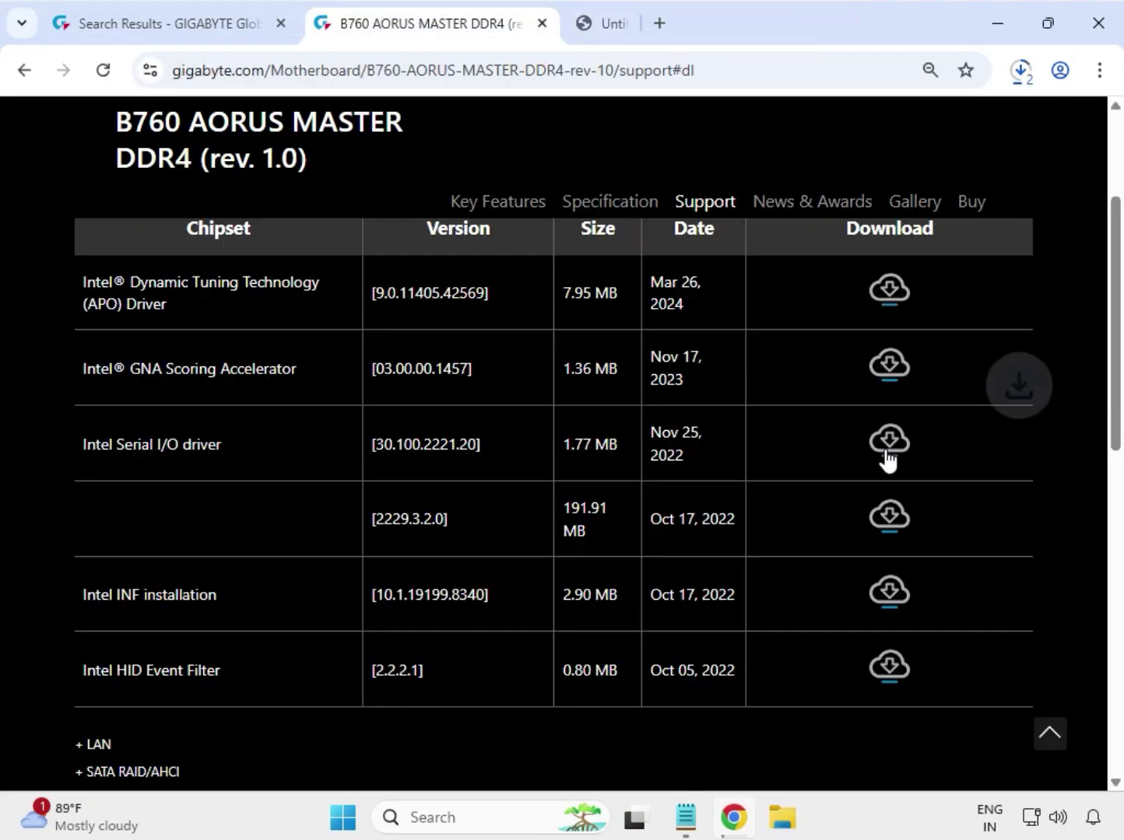
click(890, 515)
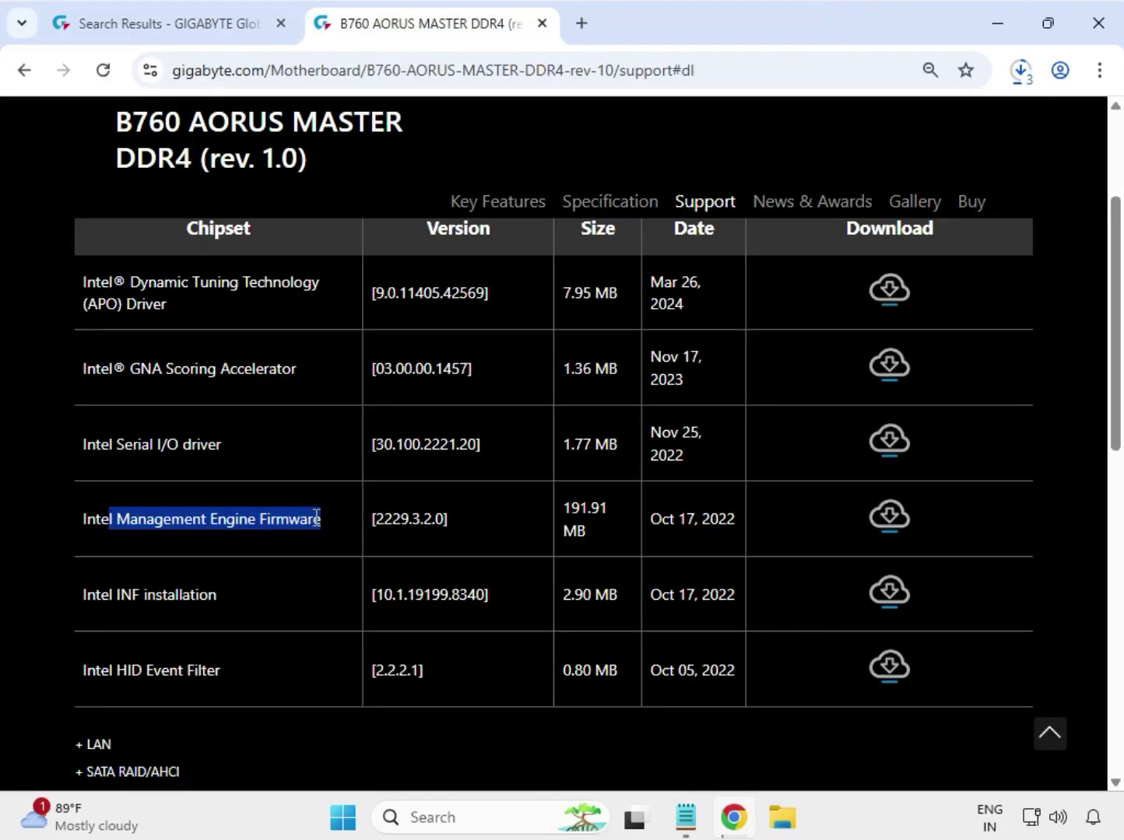
- Download the Intel i225 & i226 LAN driver, version 2.1.5.4, from the LAN category
scroll(236, 542, down, 4)
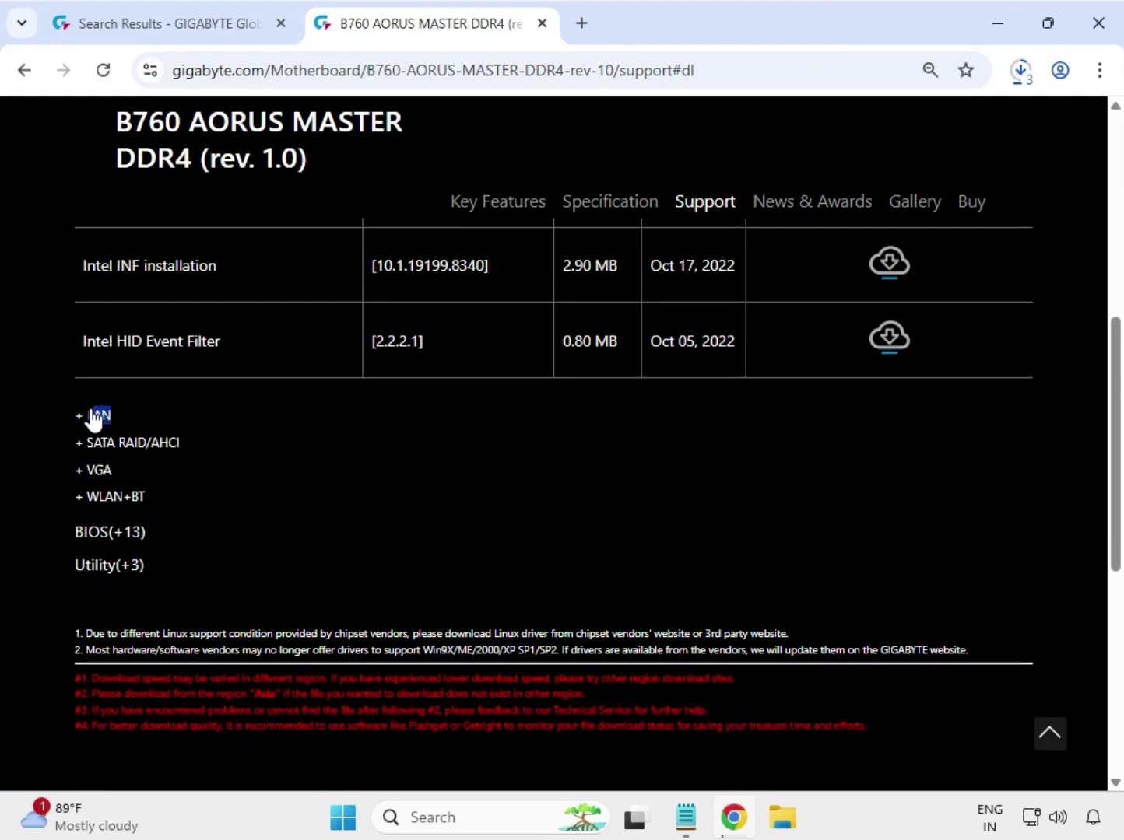
double_click(99, 416)
scroll(92, 436, down, 4)
scroll(104, 449, up, 5)
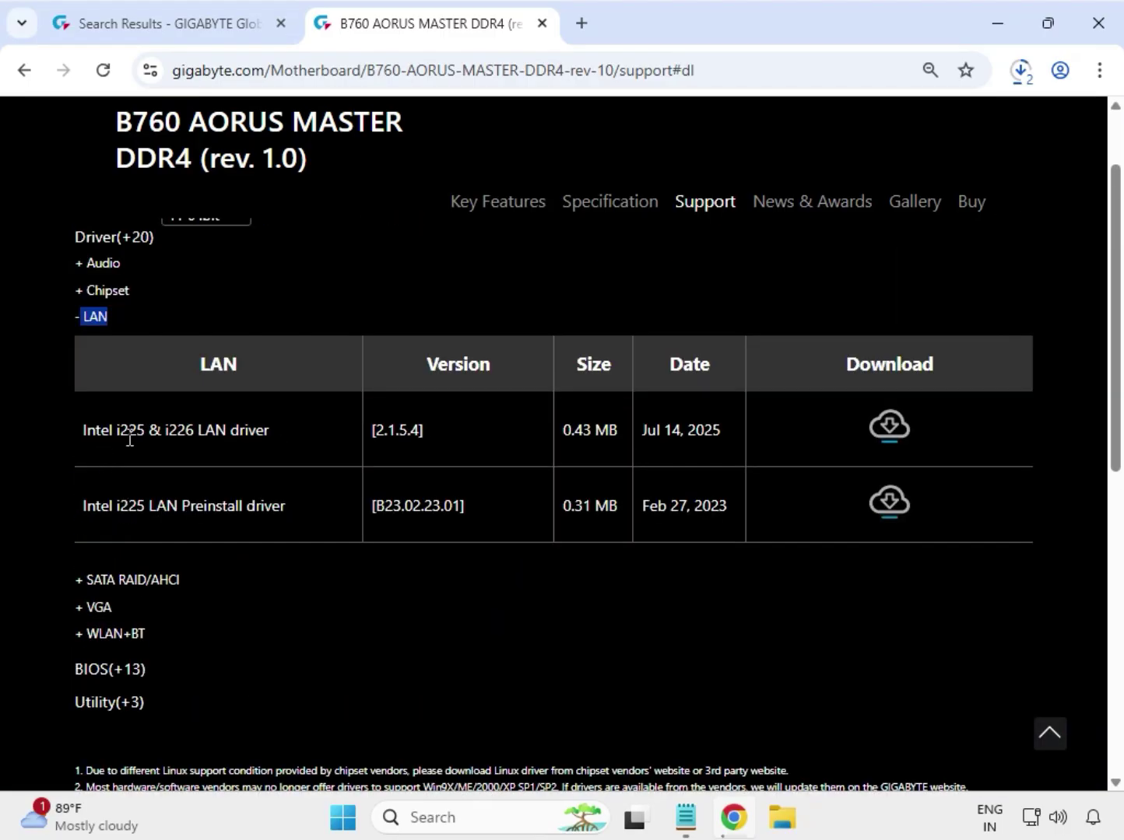
drag(194, 433, 891, 431)
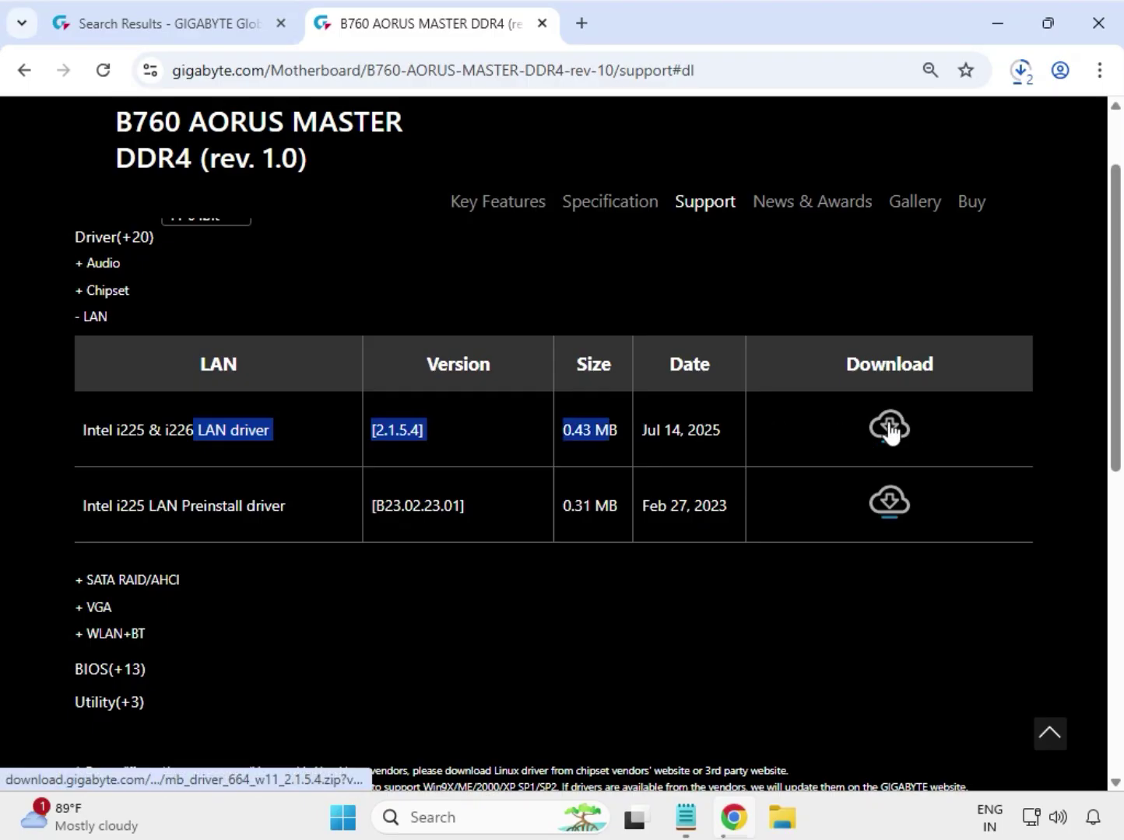
click(889, 428)
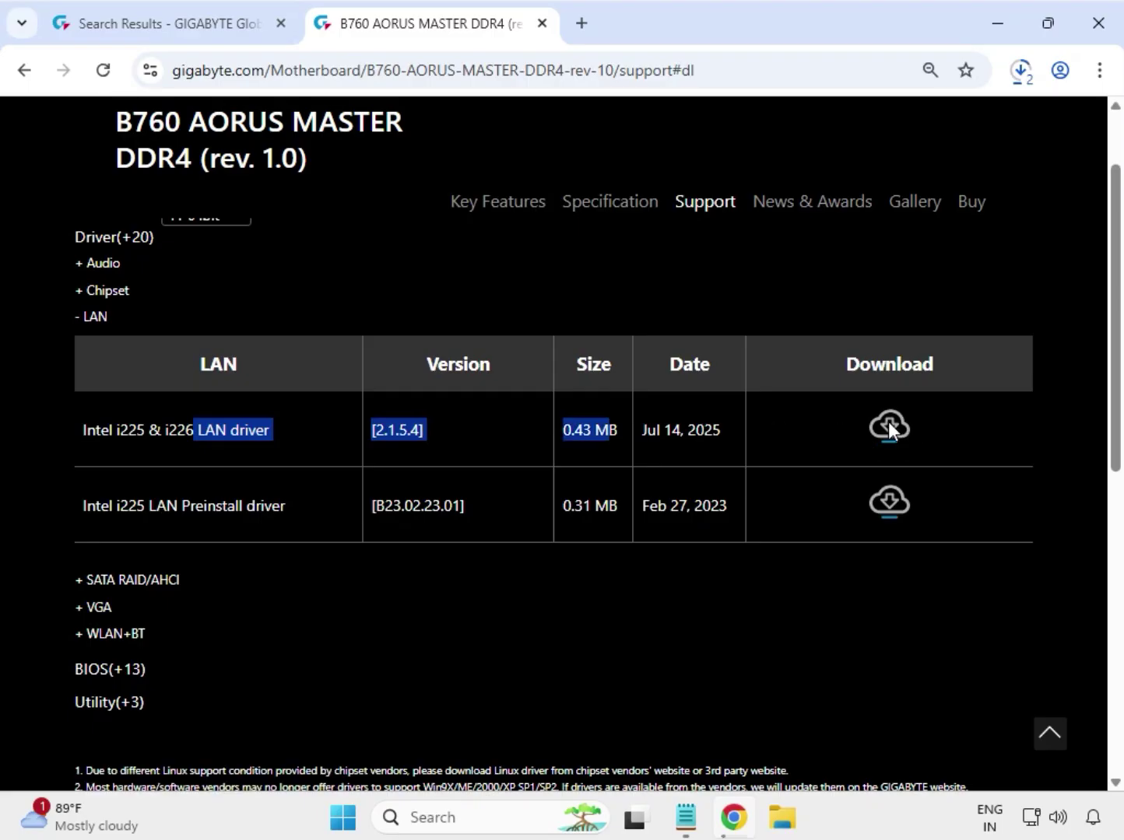
- Download the Intel Graphic Driver, version 31.0.101.3302, from the VGA category
click(114, 602)
click(81, 607)
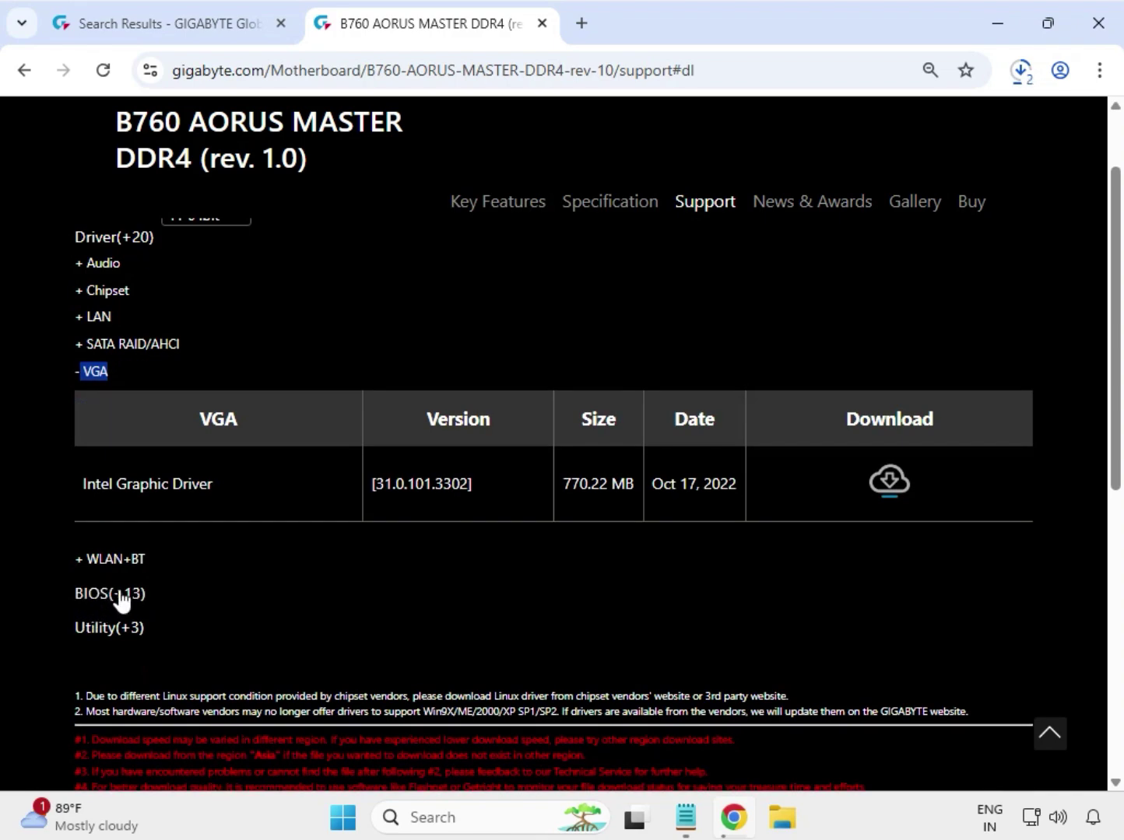
drag(115, 476, 512, 515)
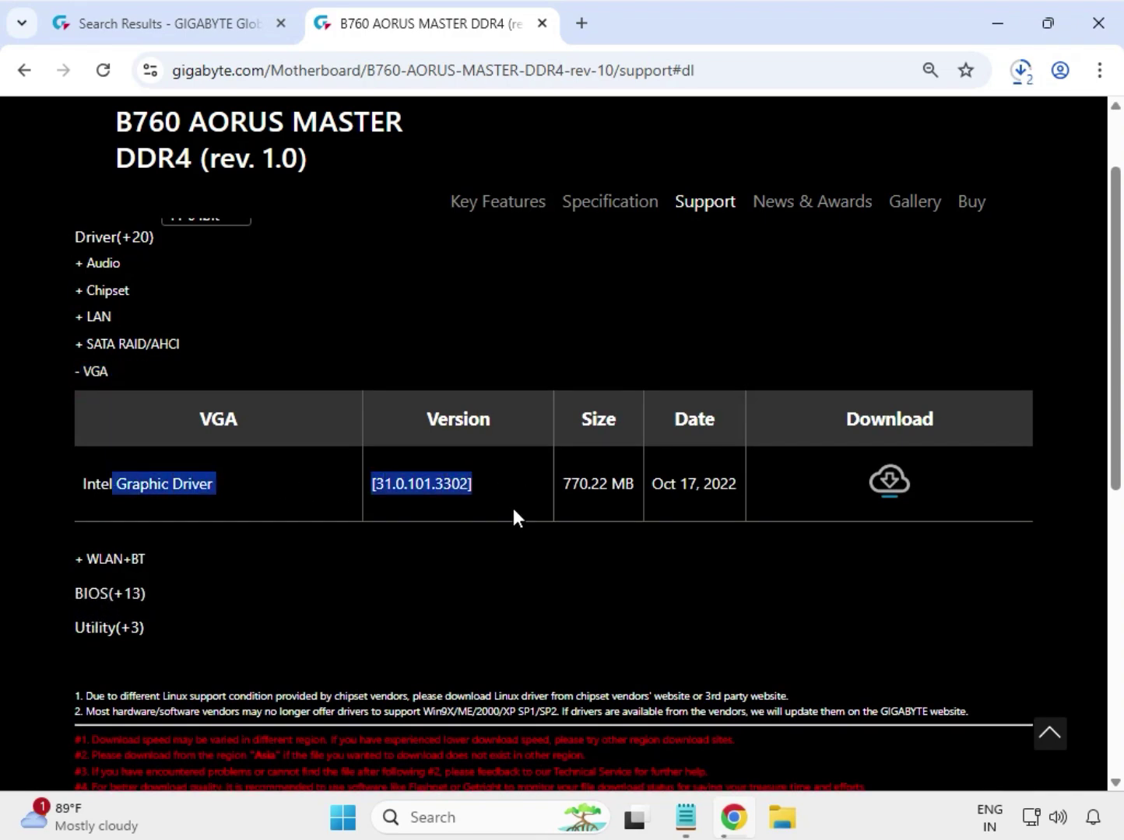
click(893, 476)
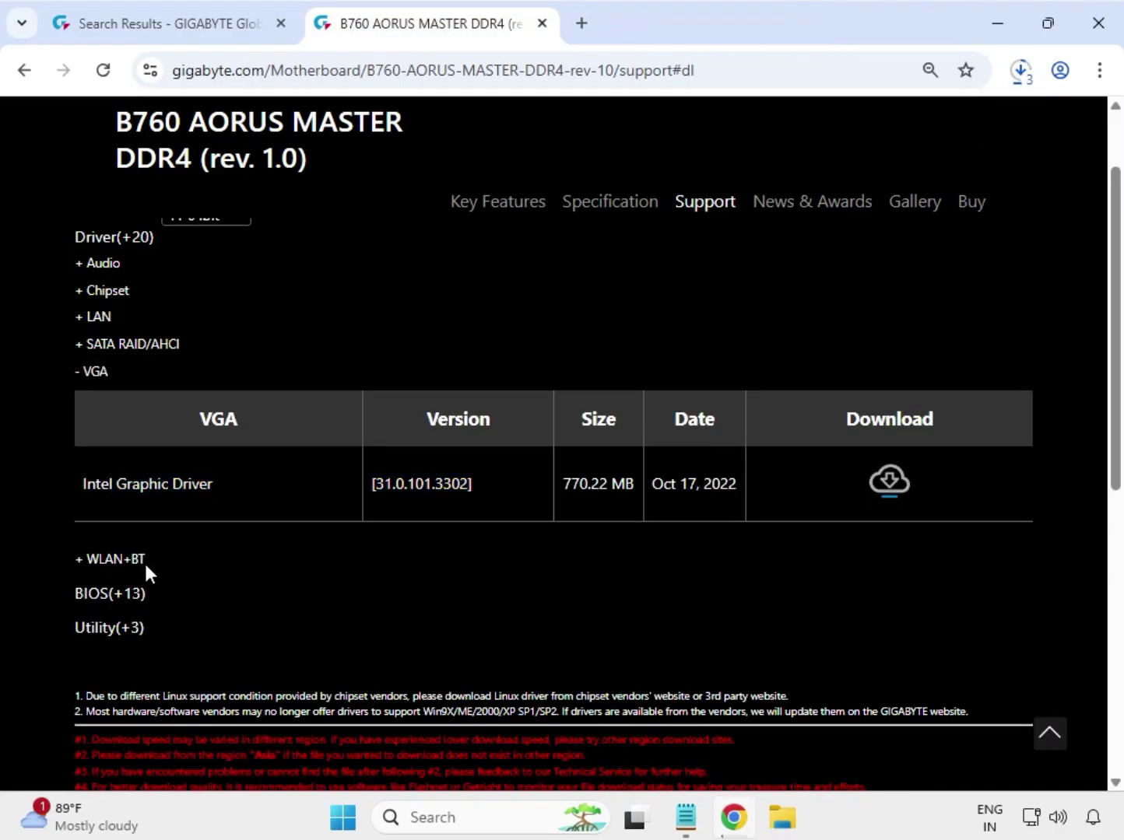
- Download the Intel Bluetooth Driver 23.140.0.5 and the Intel WIFI driver 23.130.0.6 from the WLAN+BT category
drag(144, 561, 92, 567)
drag(123, 517, 227, 515)
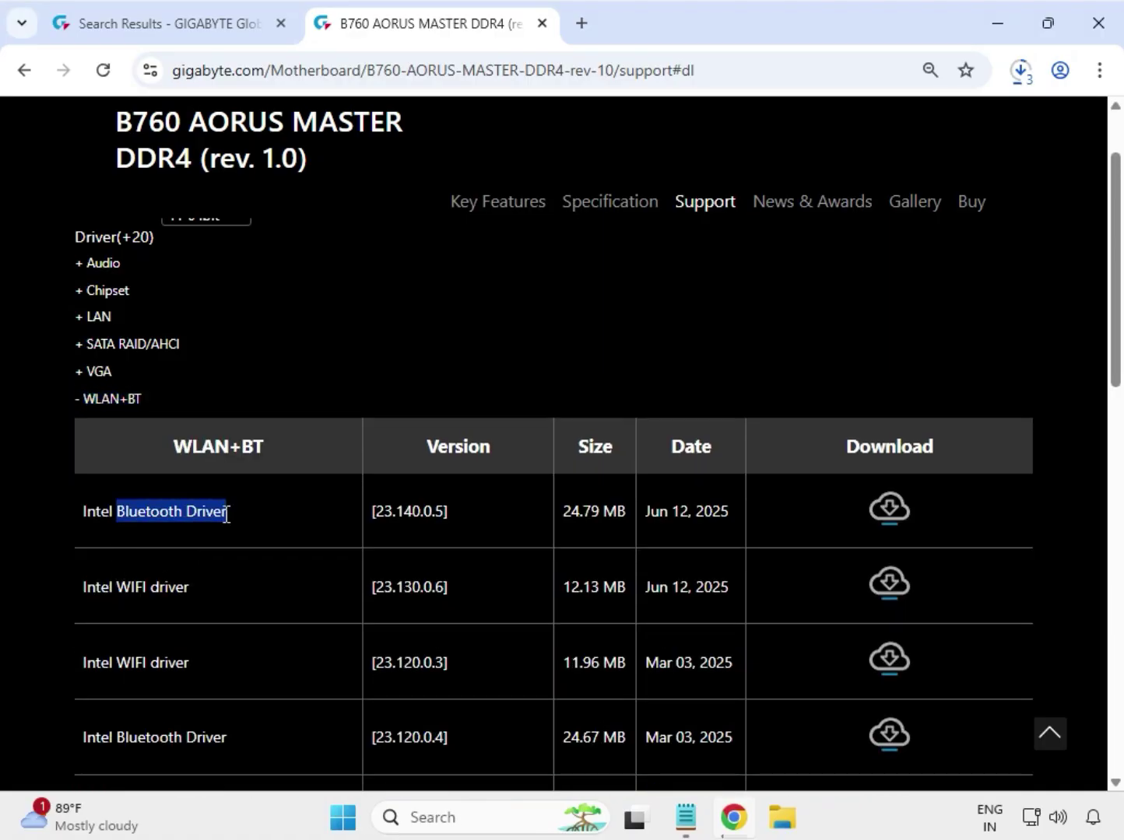
drag(117, 587, 190, 589)
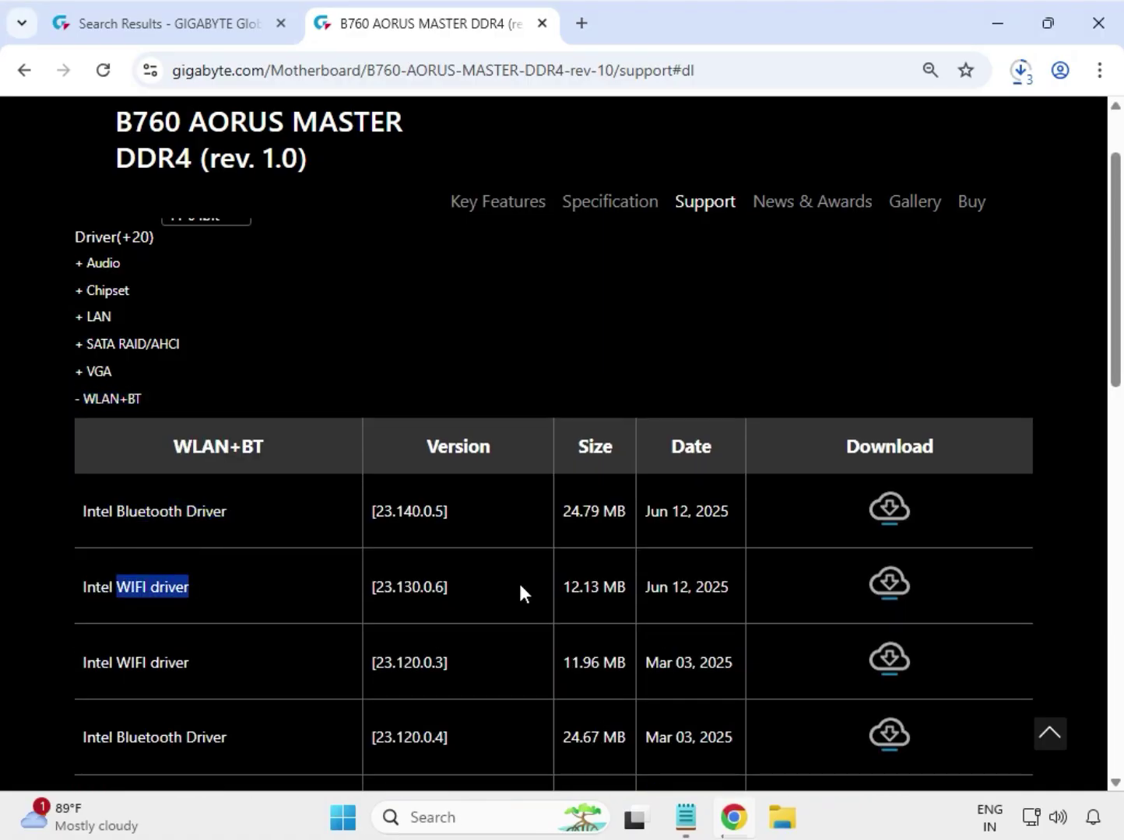
click(885, 507)
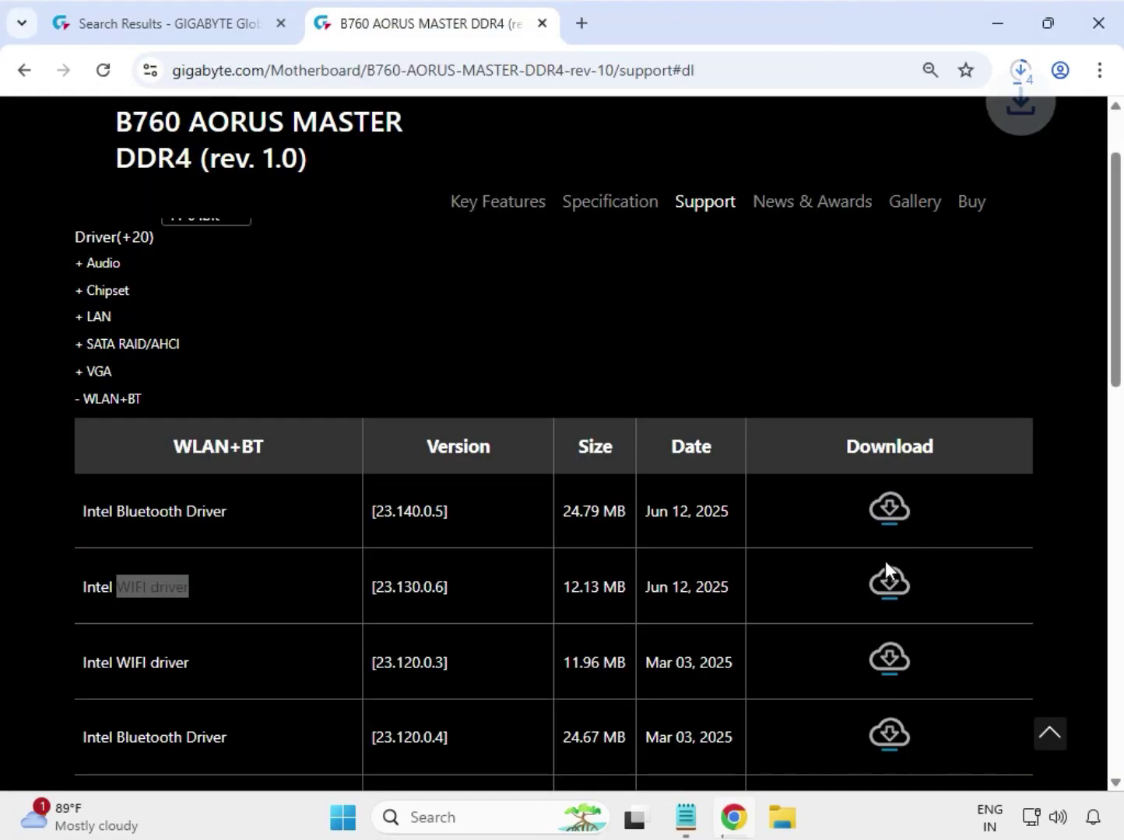
click(885, 589)
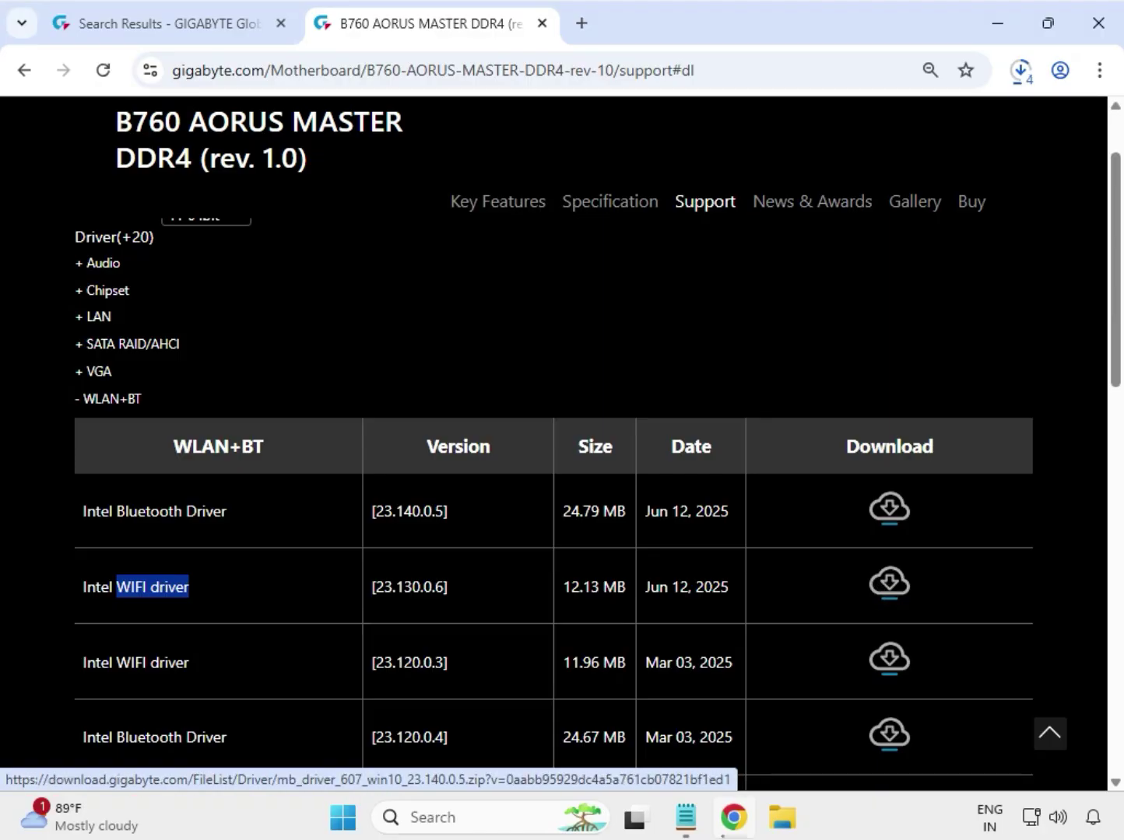
- Open the browser's download history and show the Bluetooth driver archive in its Downloads folder
click(1098, 73)
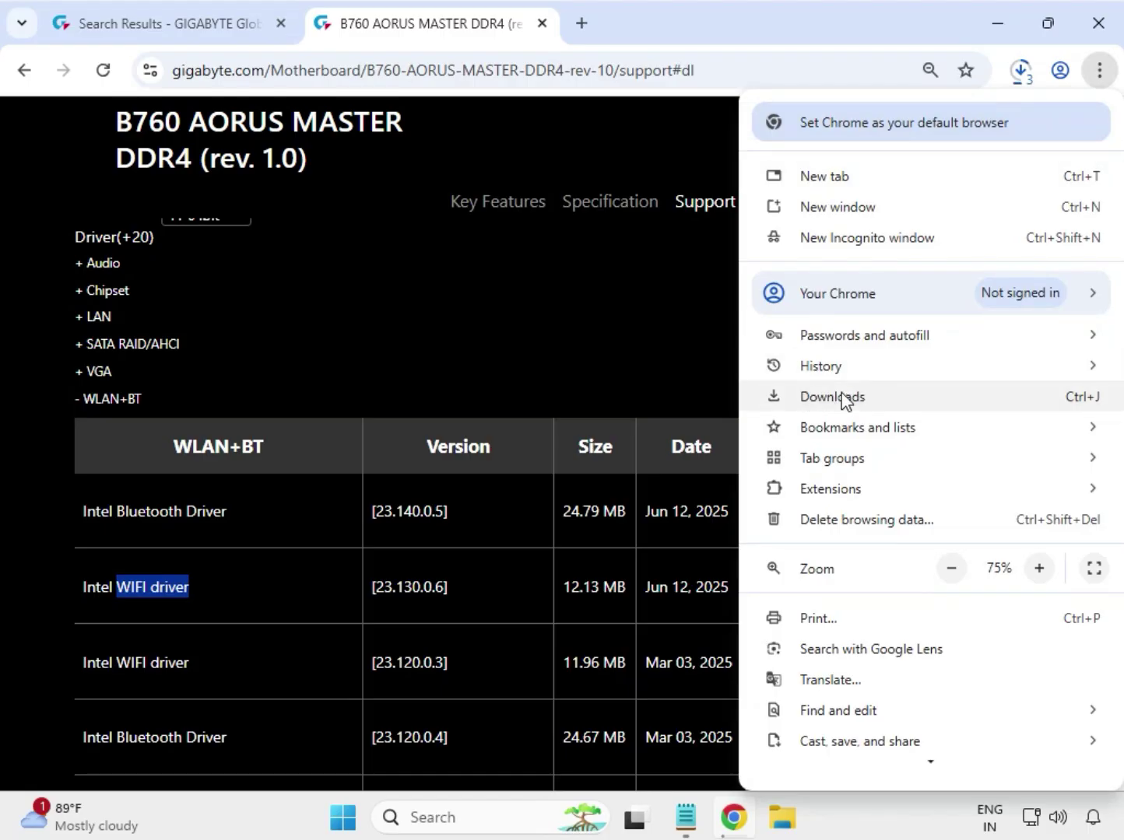
click(841, 398)
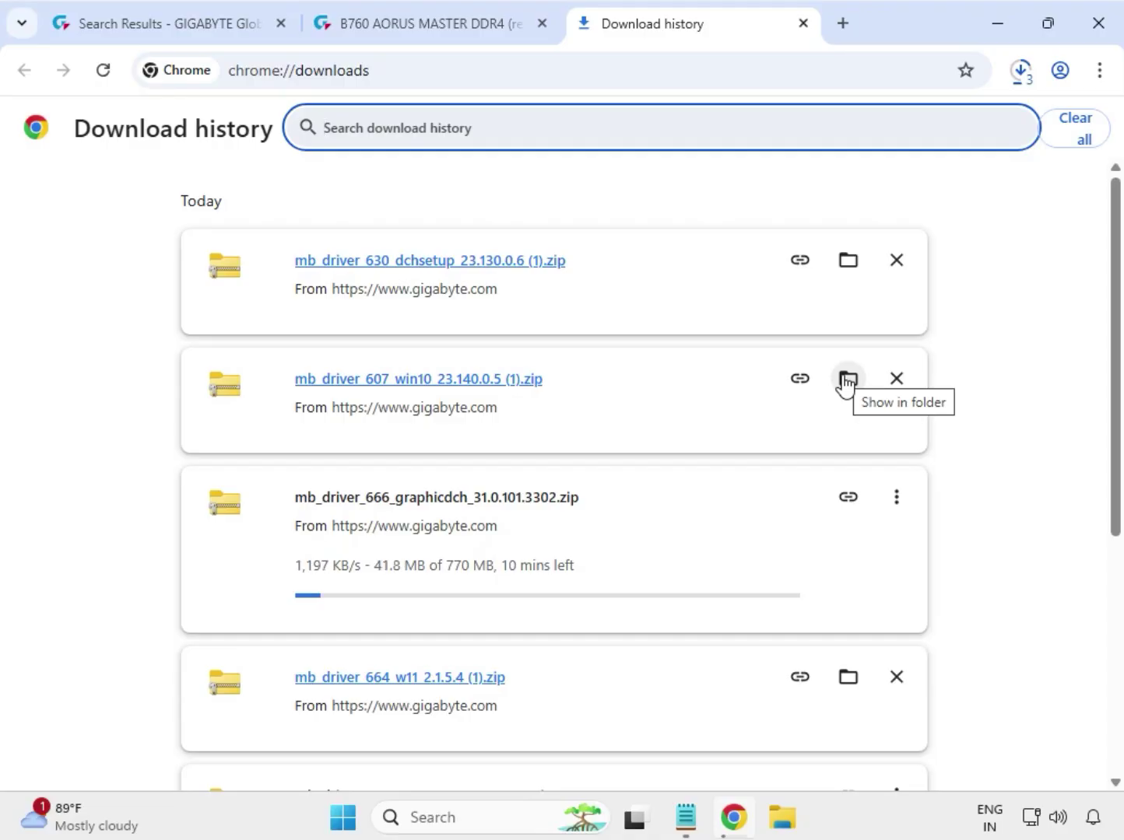
click(846, 381)
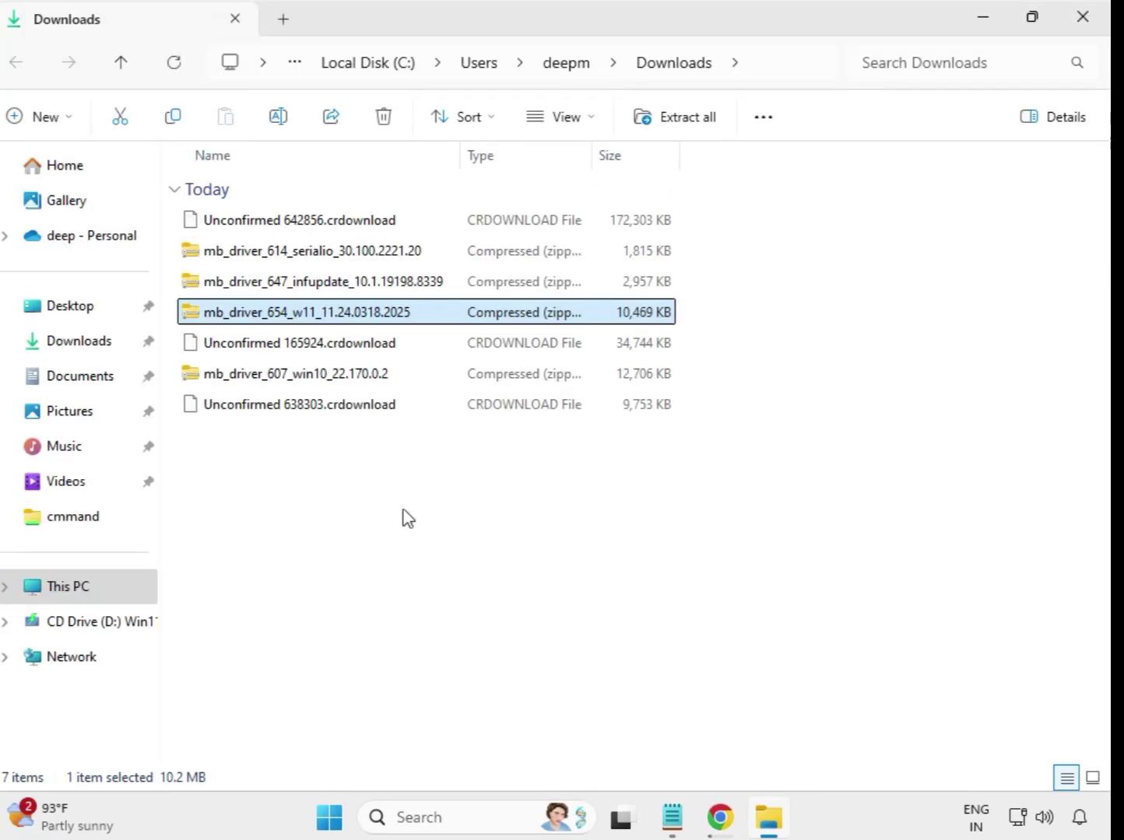
drag(415, 496, 381, 226)
click(596, 519)
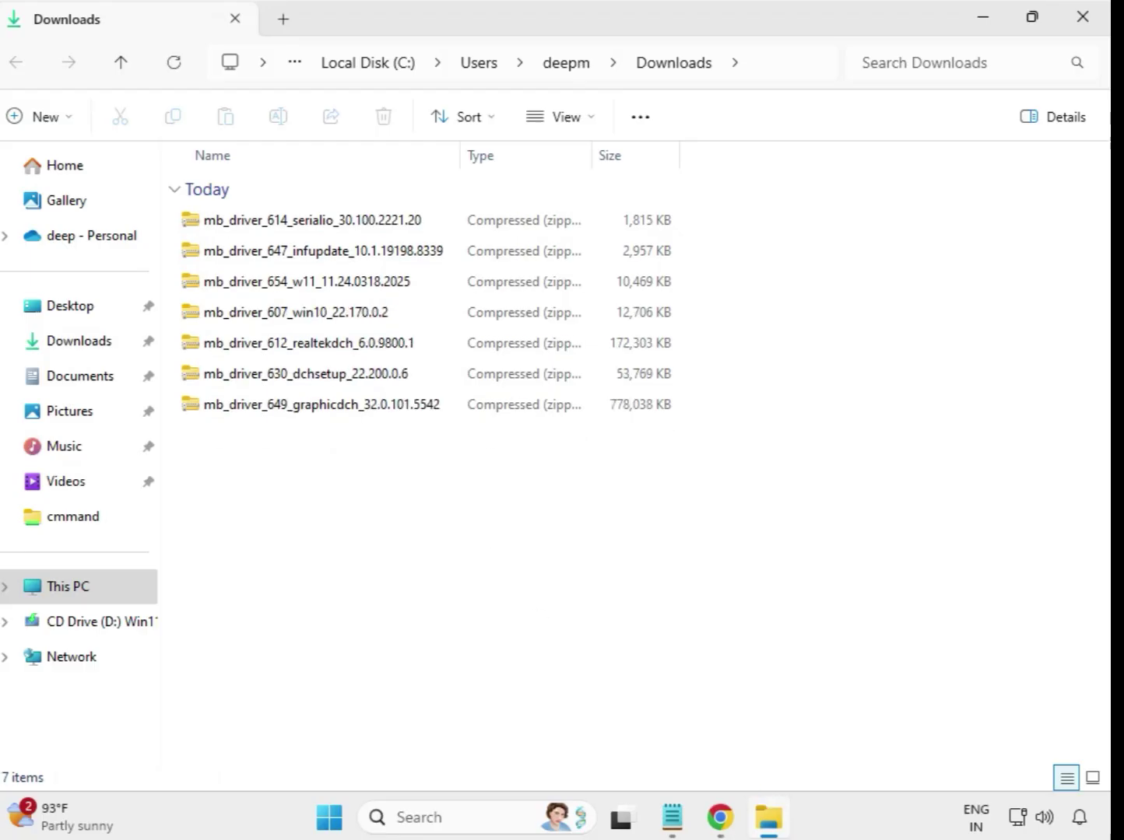
- Extract the mb_driver_614_serialio_30.100.2221.20 archive to its default folder in Downloads and close the window of extracted files
click(290, 226)
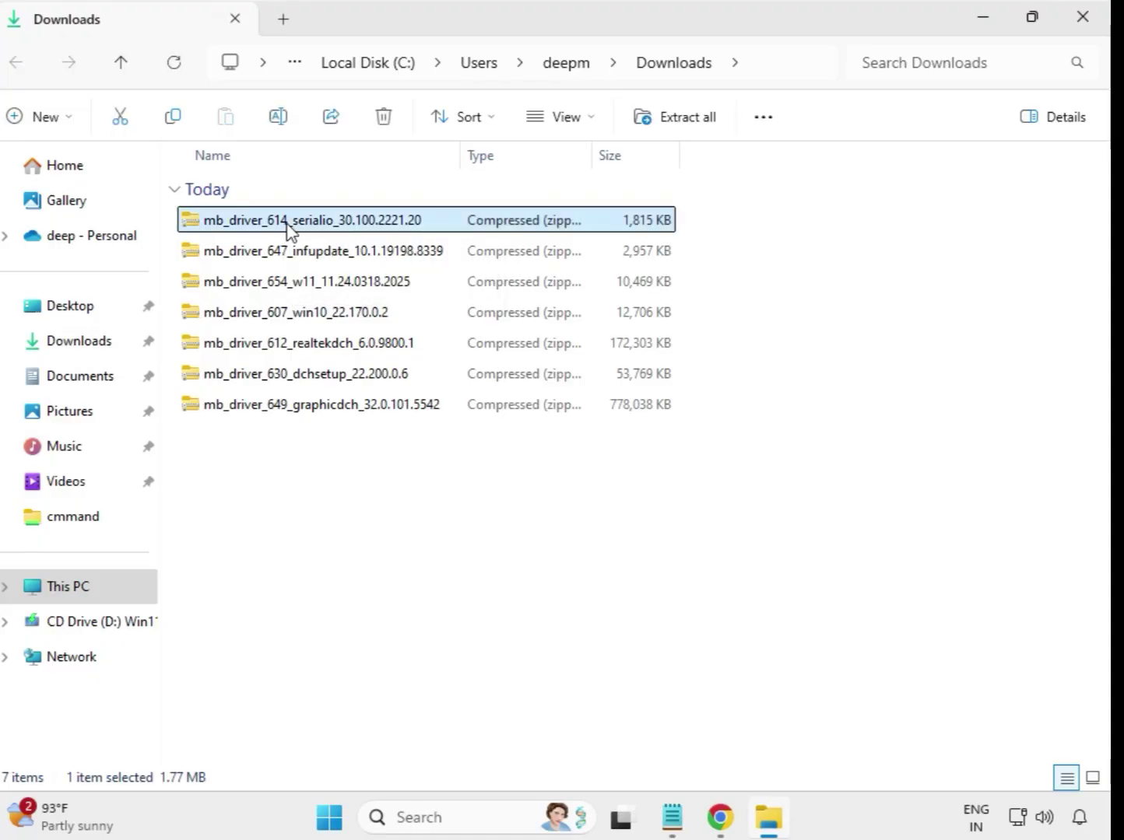
right_click(290, 226)
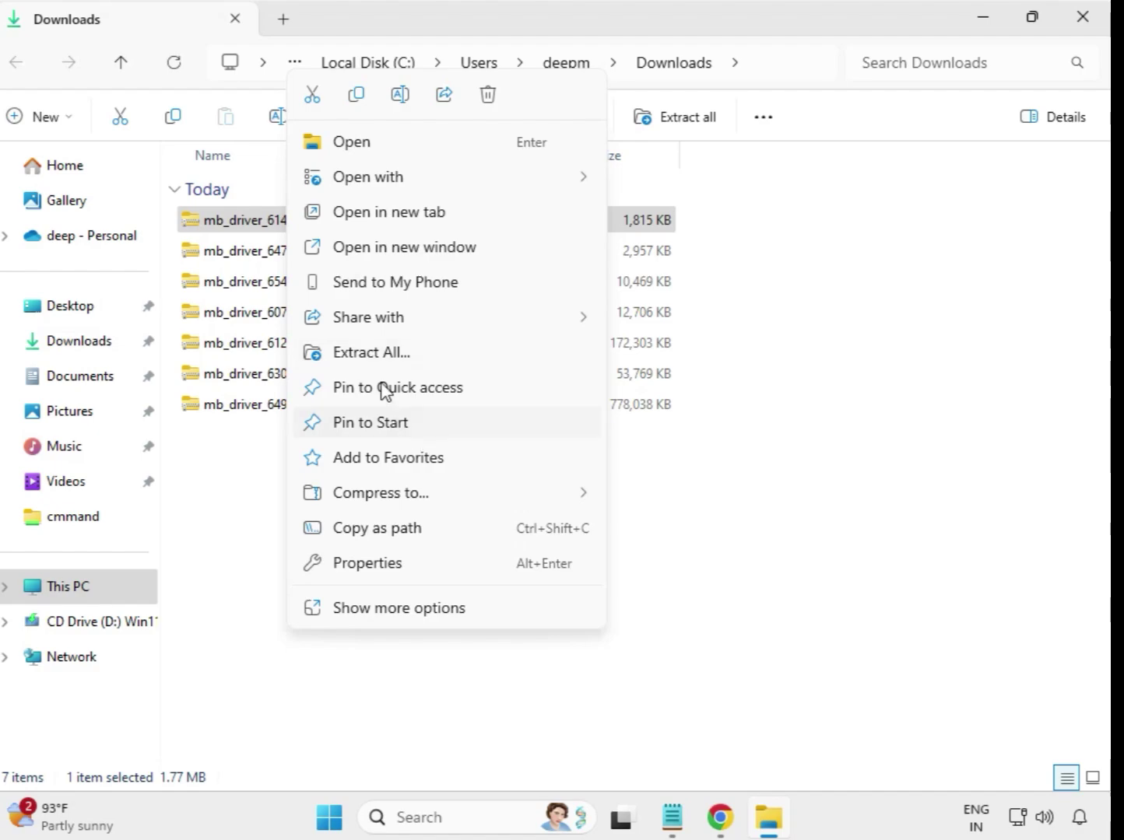
click(372, 352)
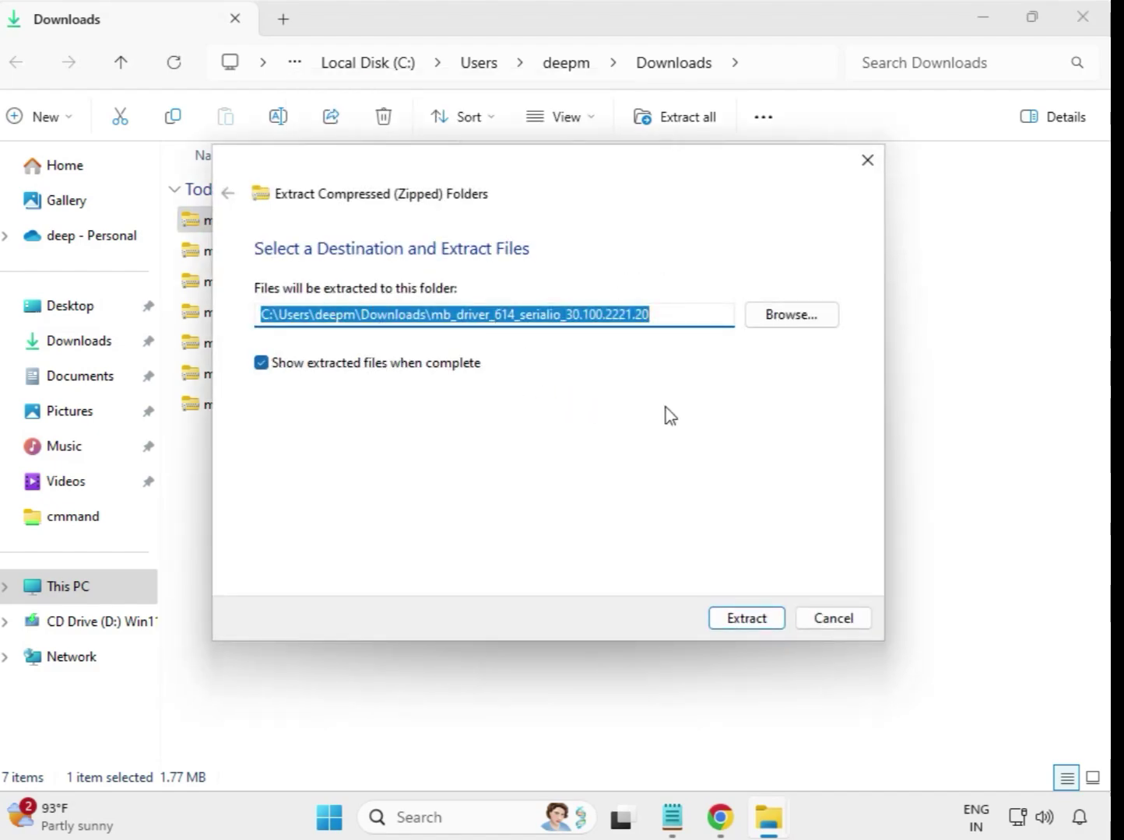
click(756, 620)
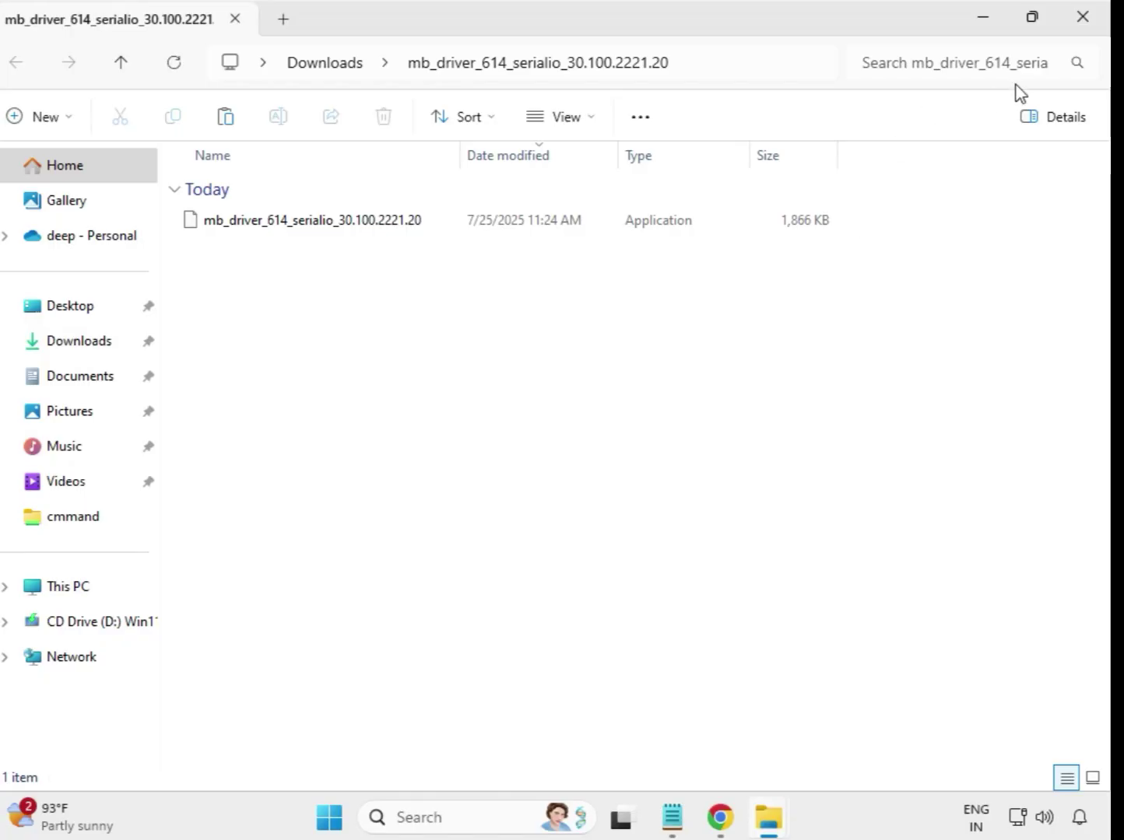
click(1083, 20)
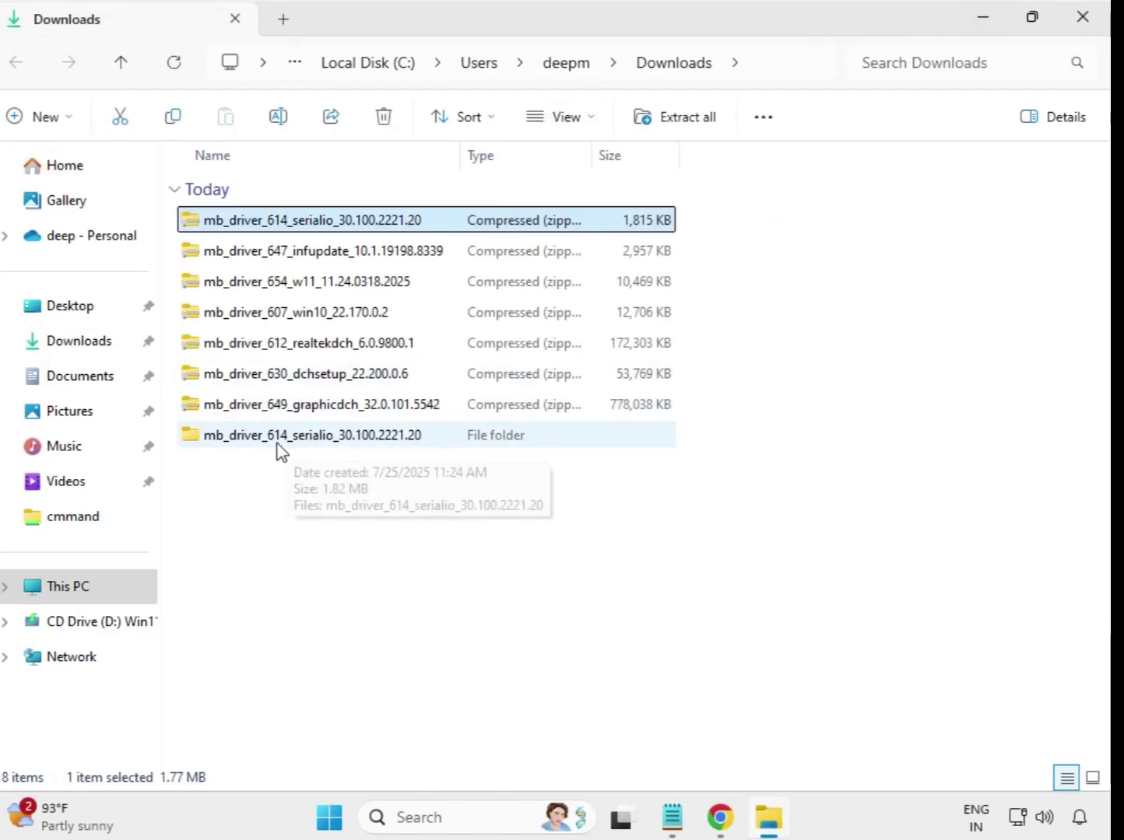
click(243, 445)
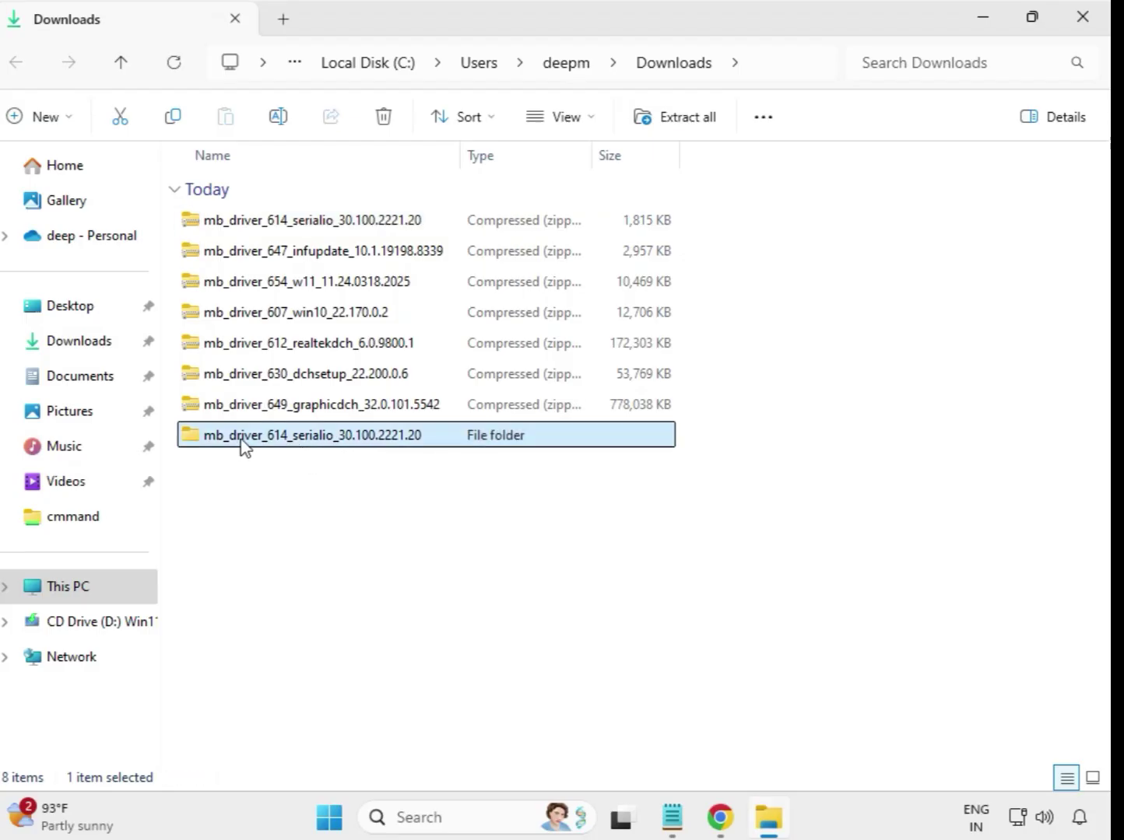
- Extract the mb_driver_647_infupdate_10.1.19198.8339 archive to its default folder in Downloads and close the window of extracted files
click(294, 260)
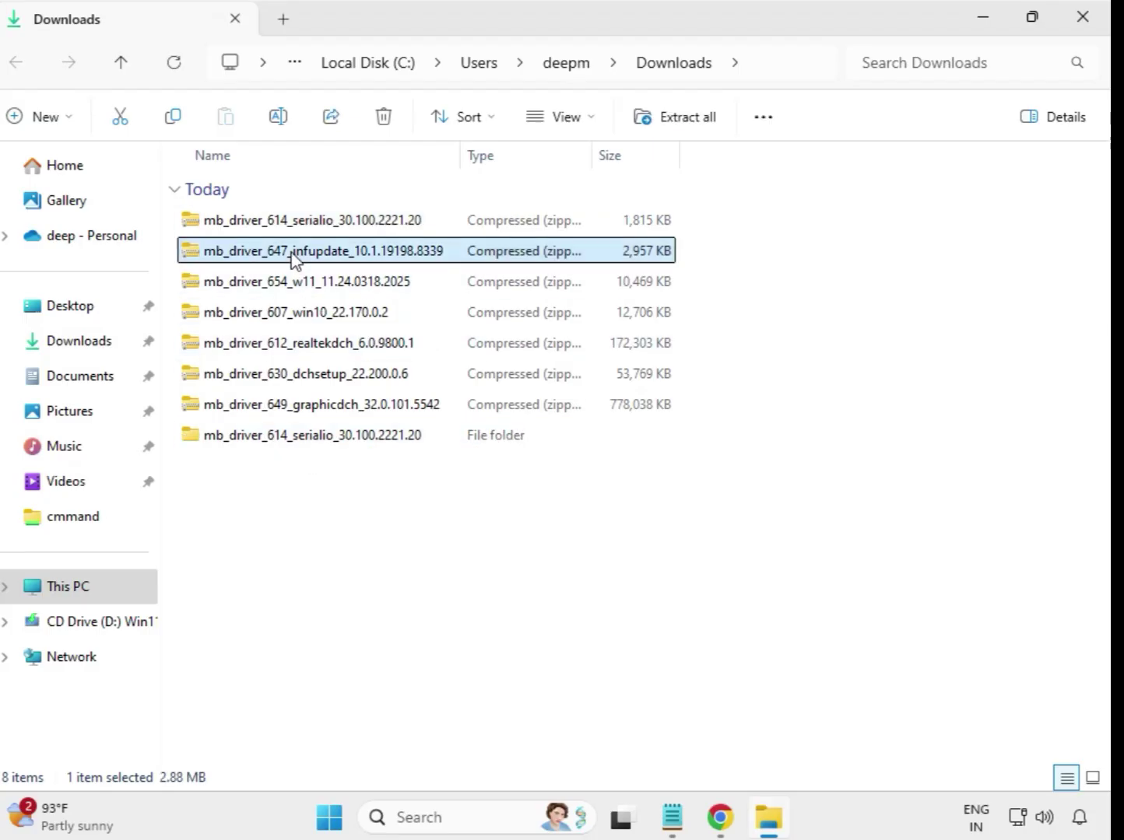
right_click(293, 260)
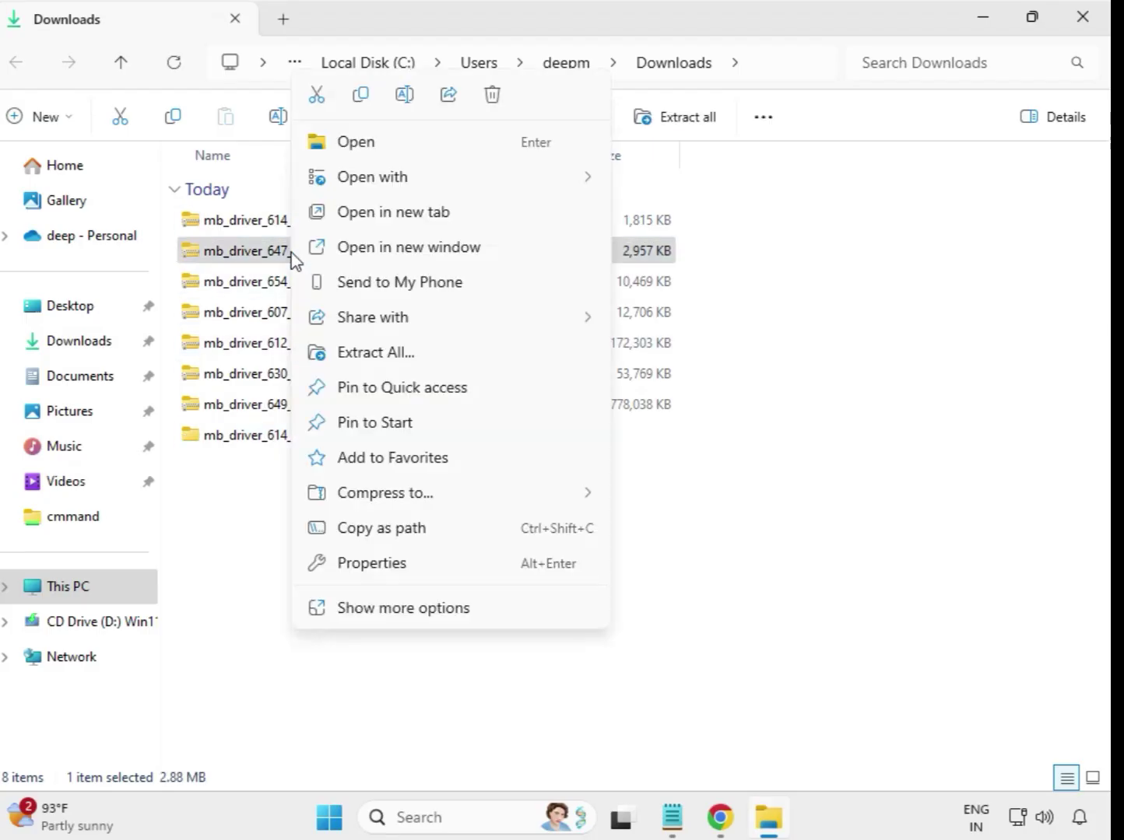
click(378, 359)
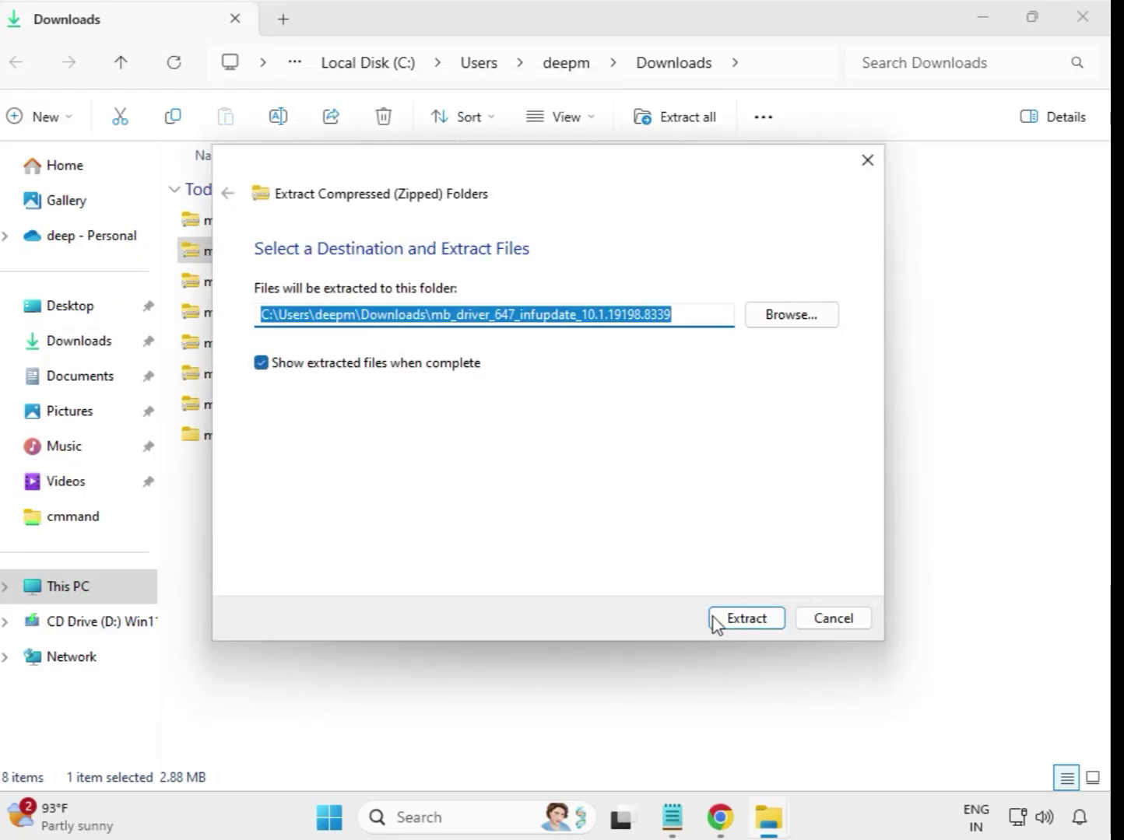
click(735, 626)
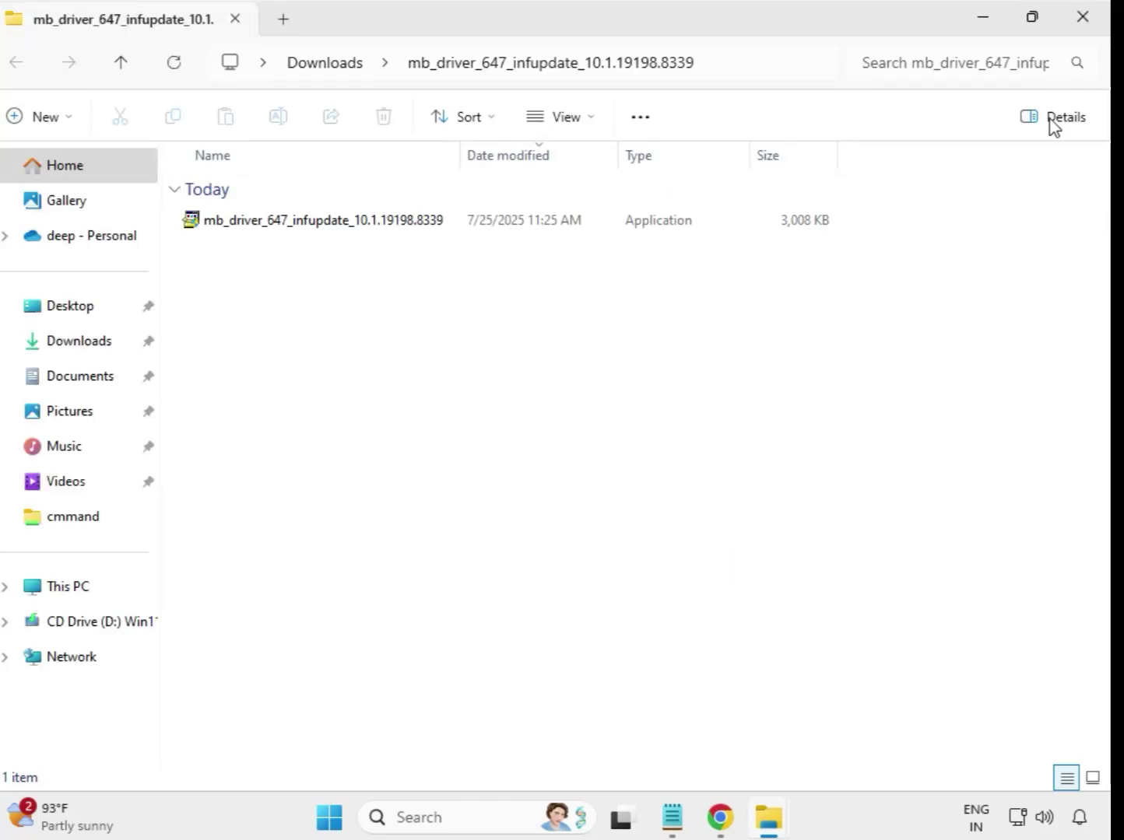
click(1081, 28)
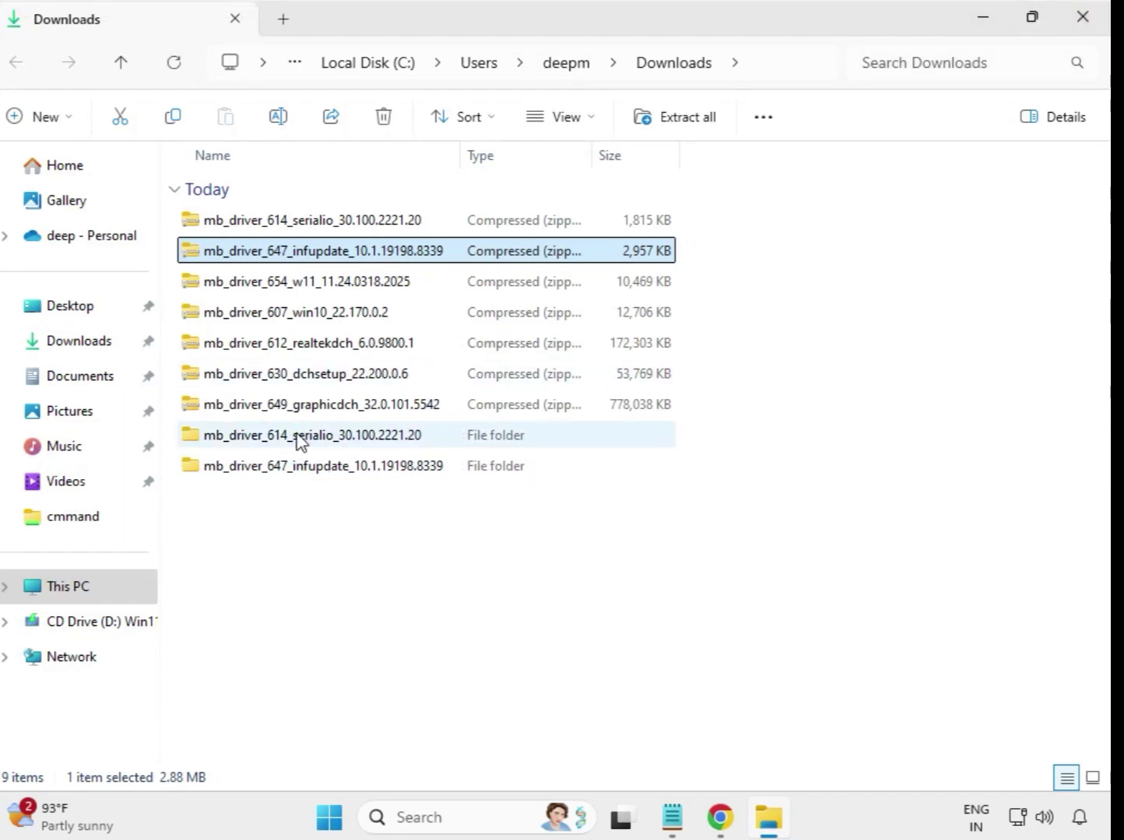
- Extract the mb_driver_654_w11_11.24.0318.2025 archive to its default folder in Downloads and close the window of extracted files
click(285, 288)
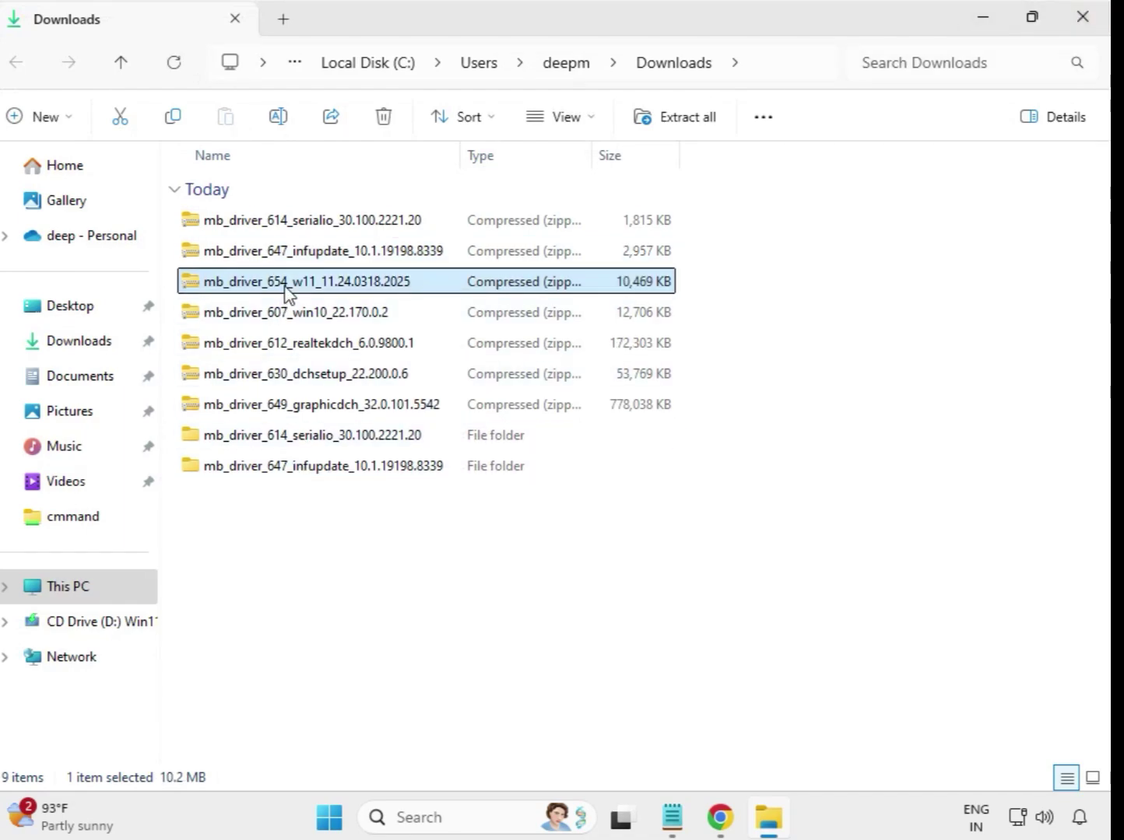
right_click(285, 288)
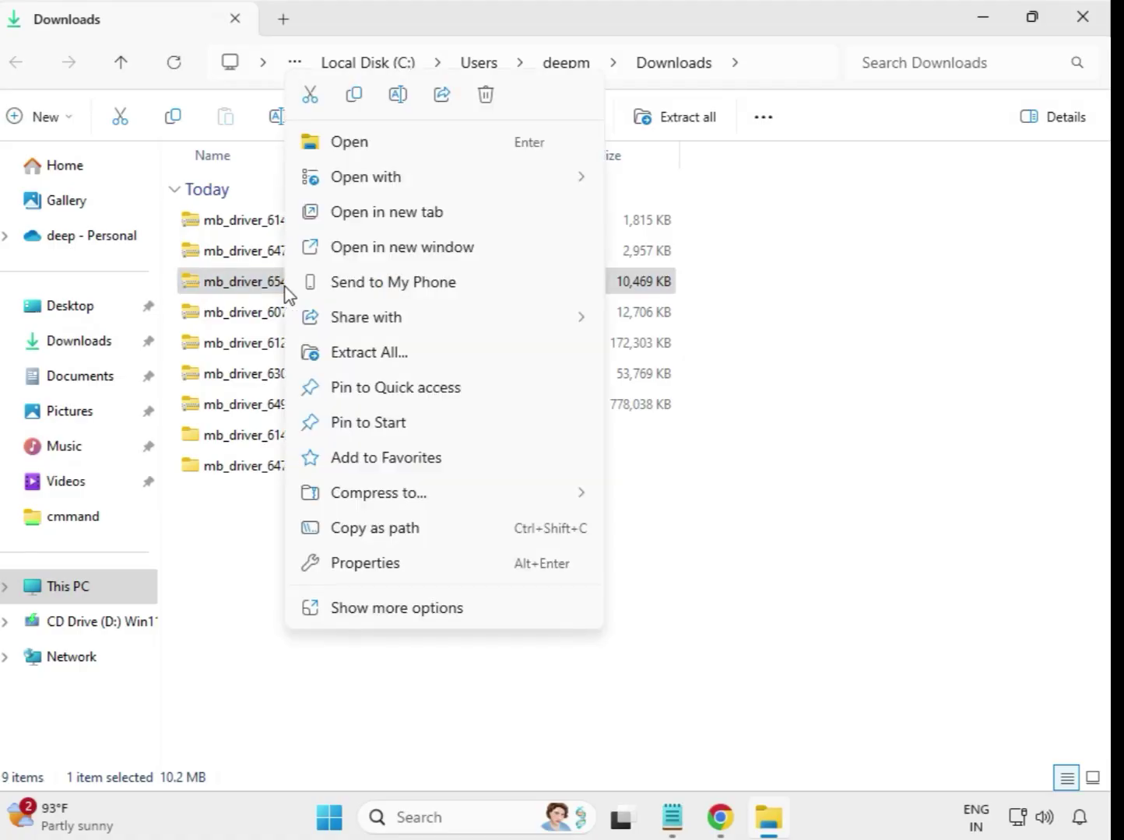
click(376, 360)
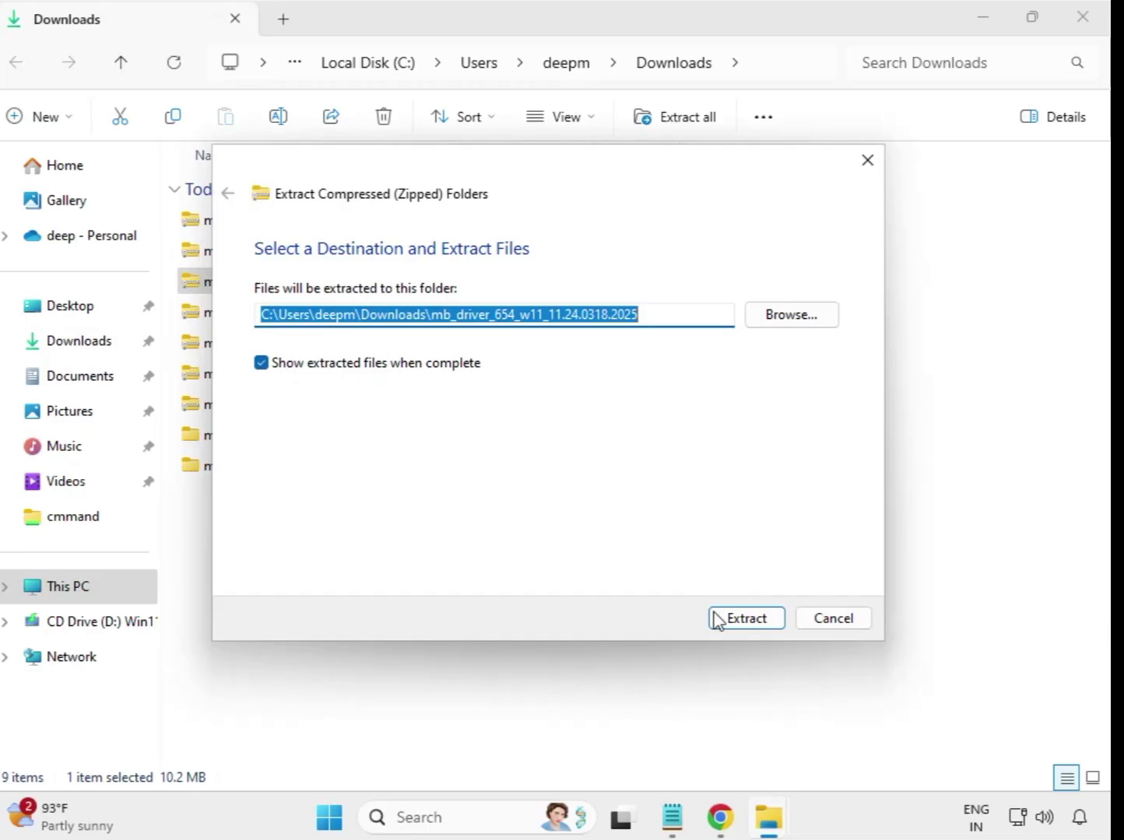
click(723, 619)
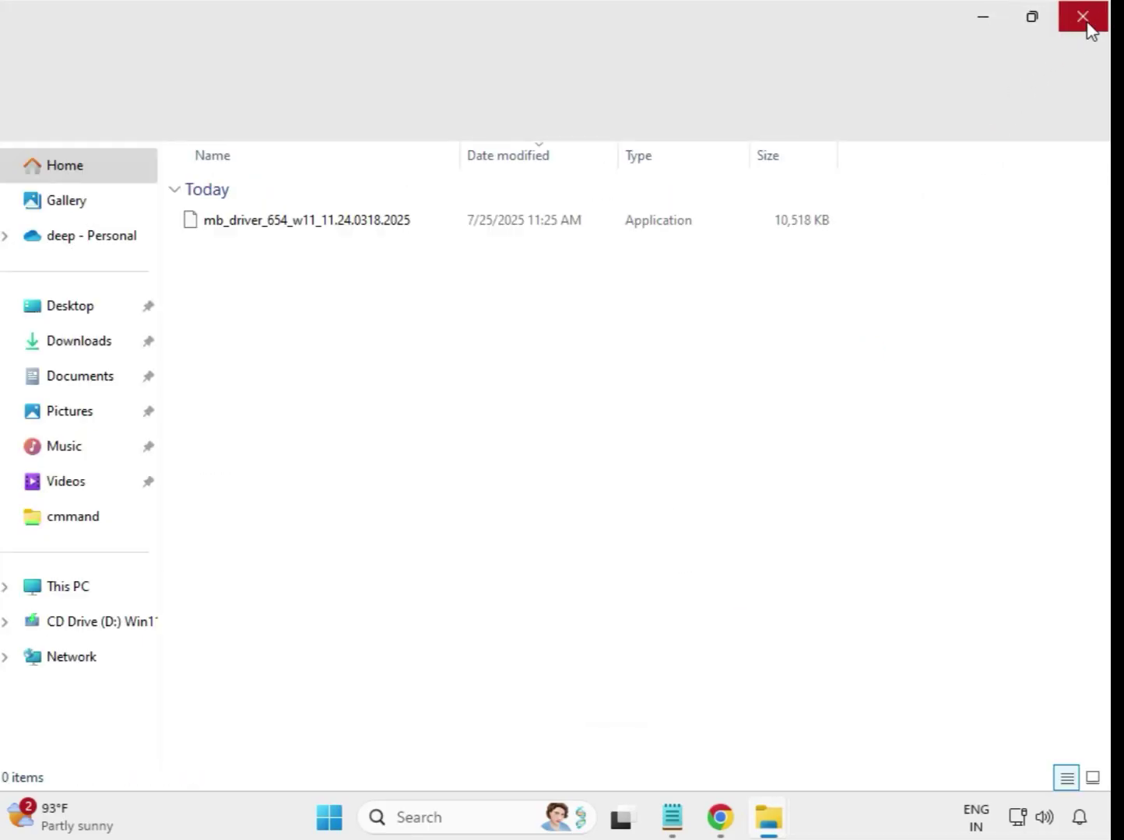
click(1087, 28)
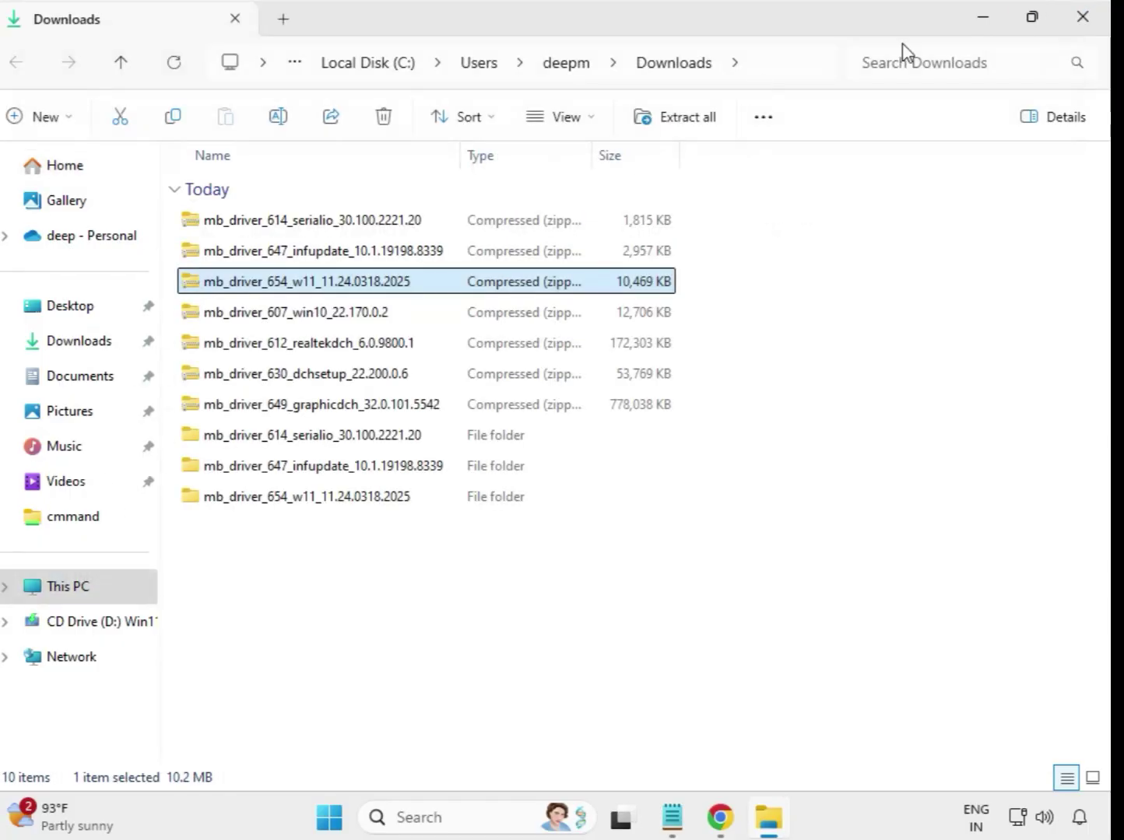
- Extract the mb_driver_607_win10_22.170.0.2 archive to its default folder in Downloads and close the window of extracted files
click(256, 316)
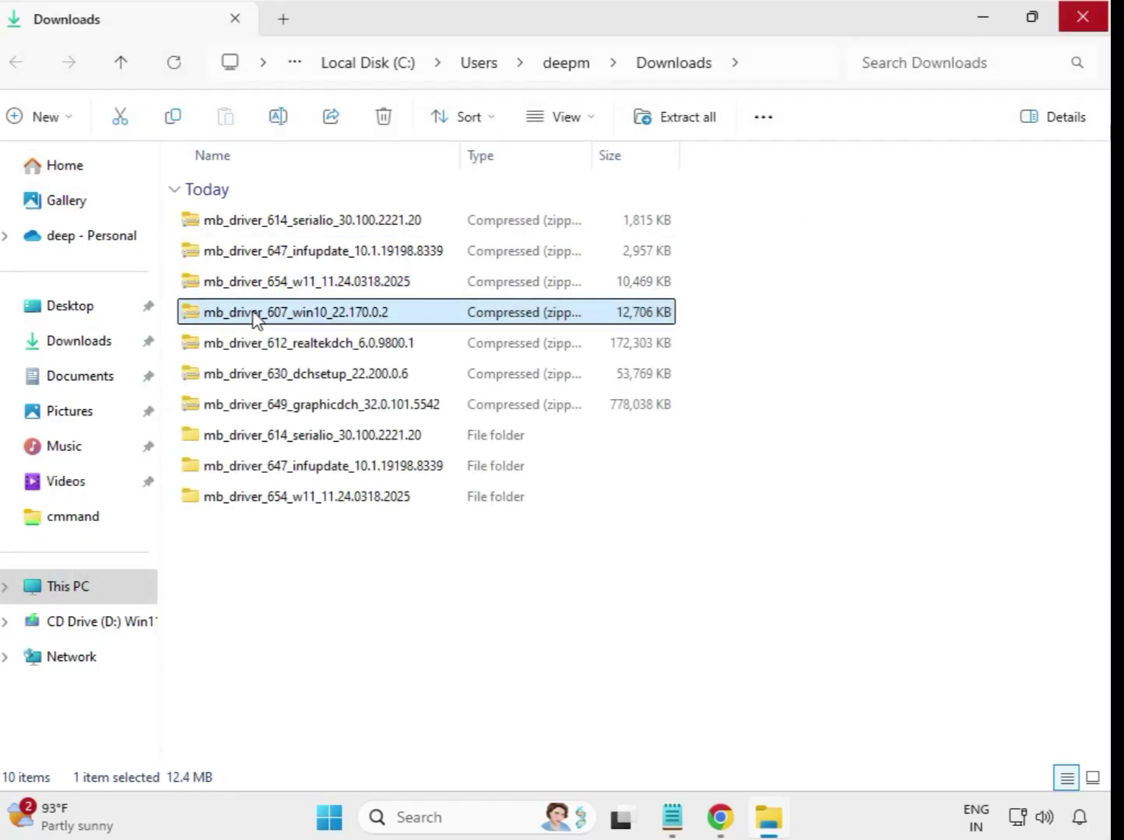
right_click(257, 315)
click(314, 351)
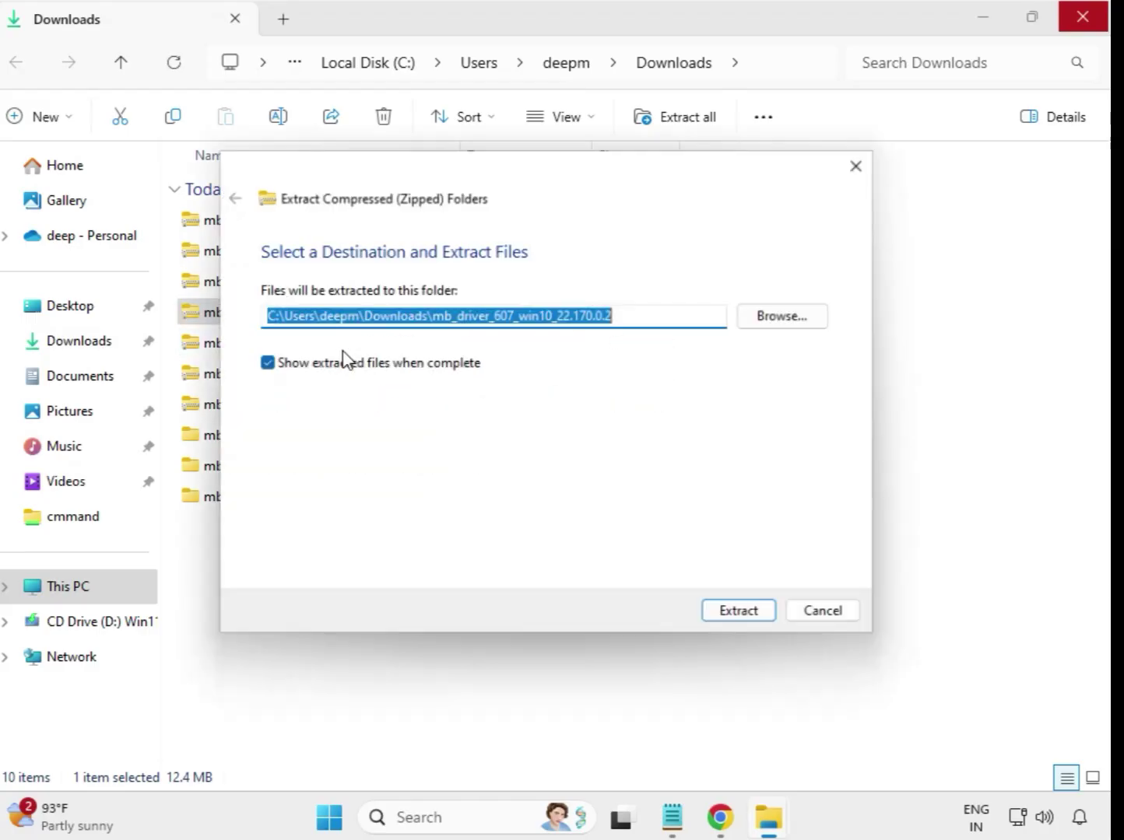
click(751, 621)
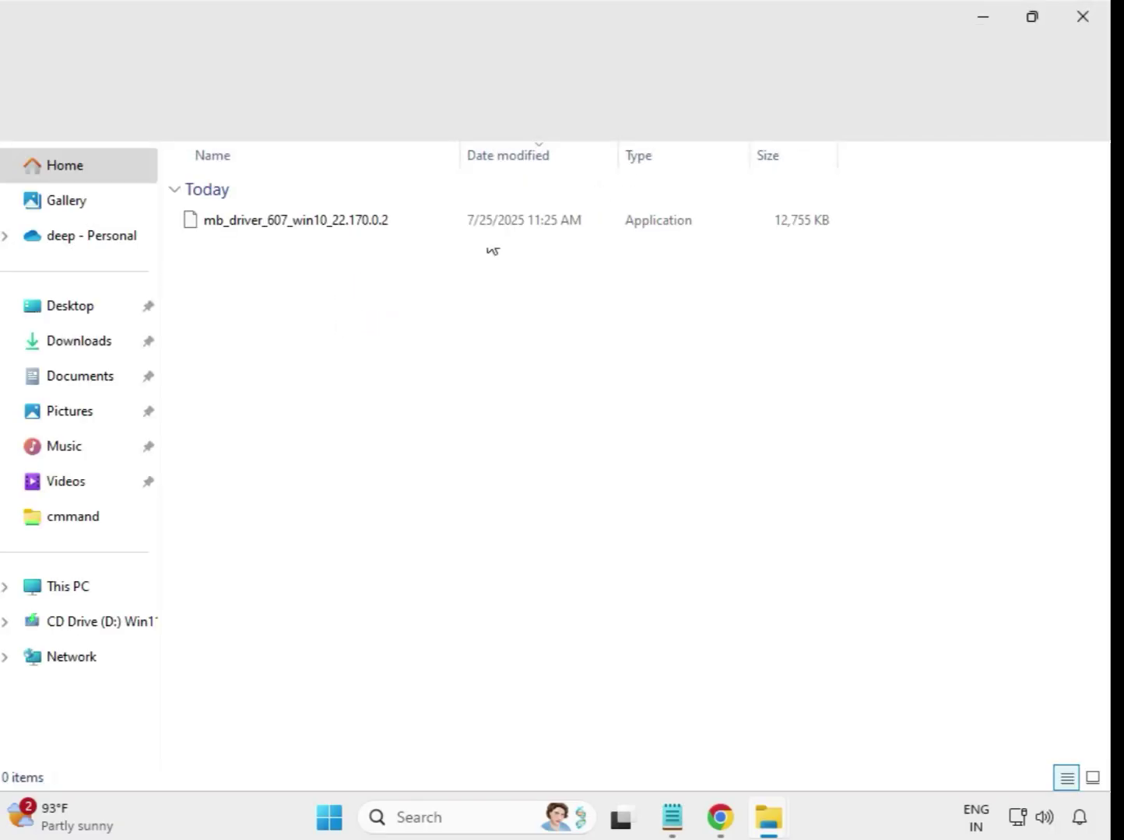
click(1084, 17)
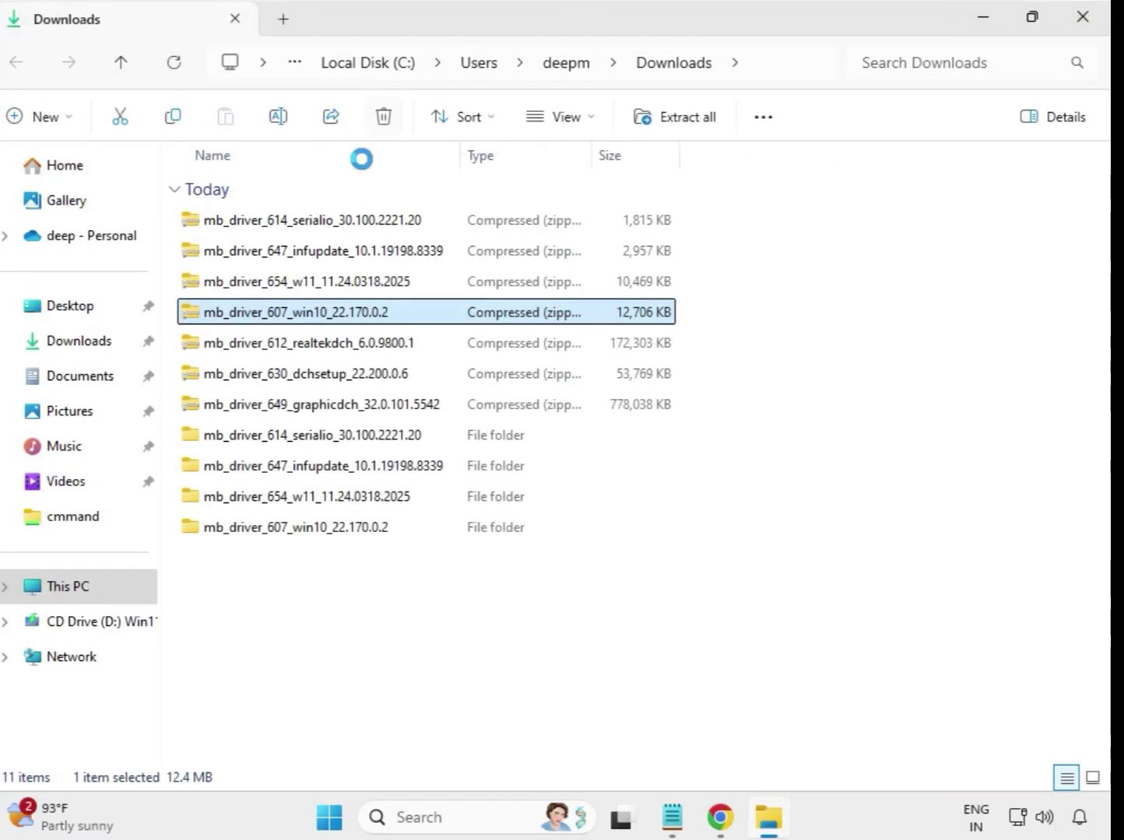
- Extract the mb_driver_612_realtekdch_6.0.9800.1 archive to its default folder in Downloads and close the window of extracted files
right_click(316, 354)
click(434, 359)
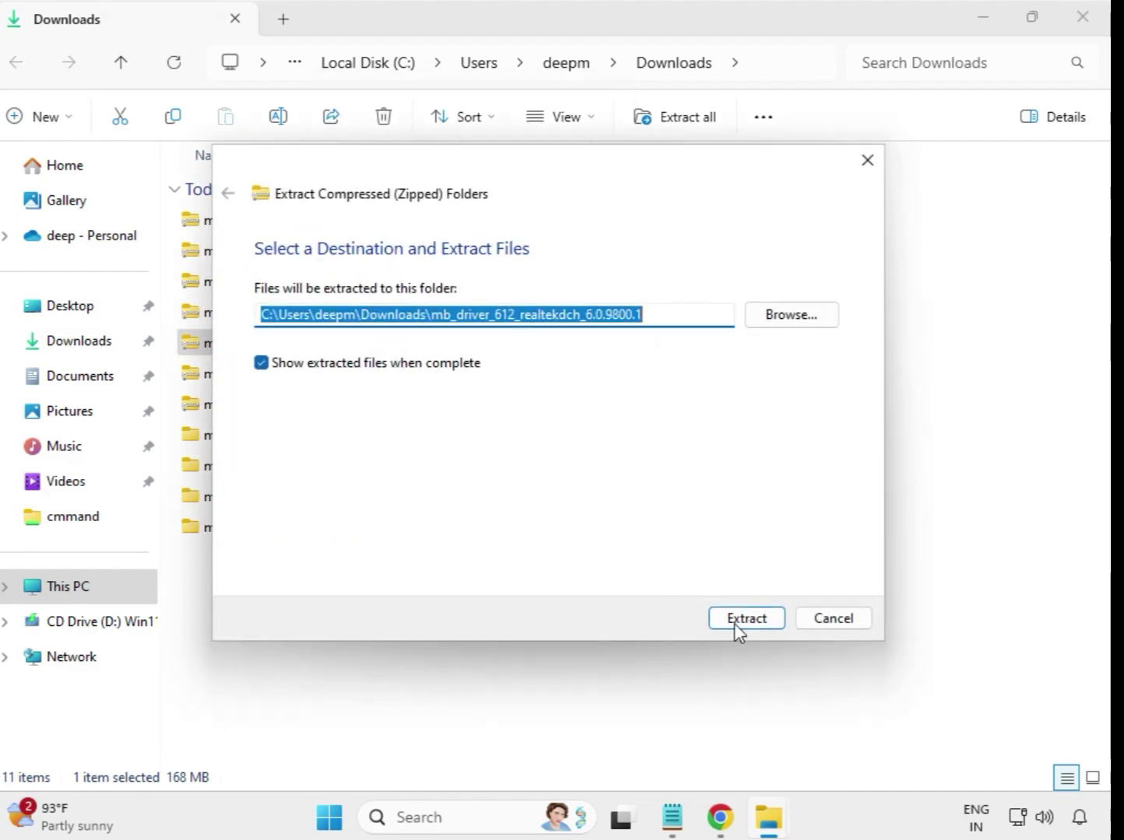
click(740, 618)
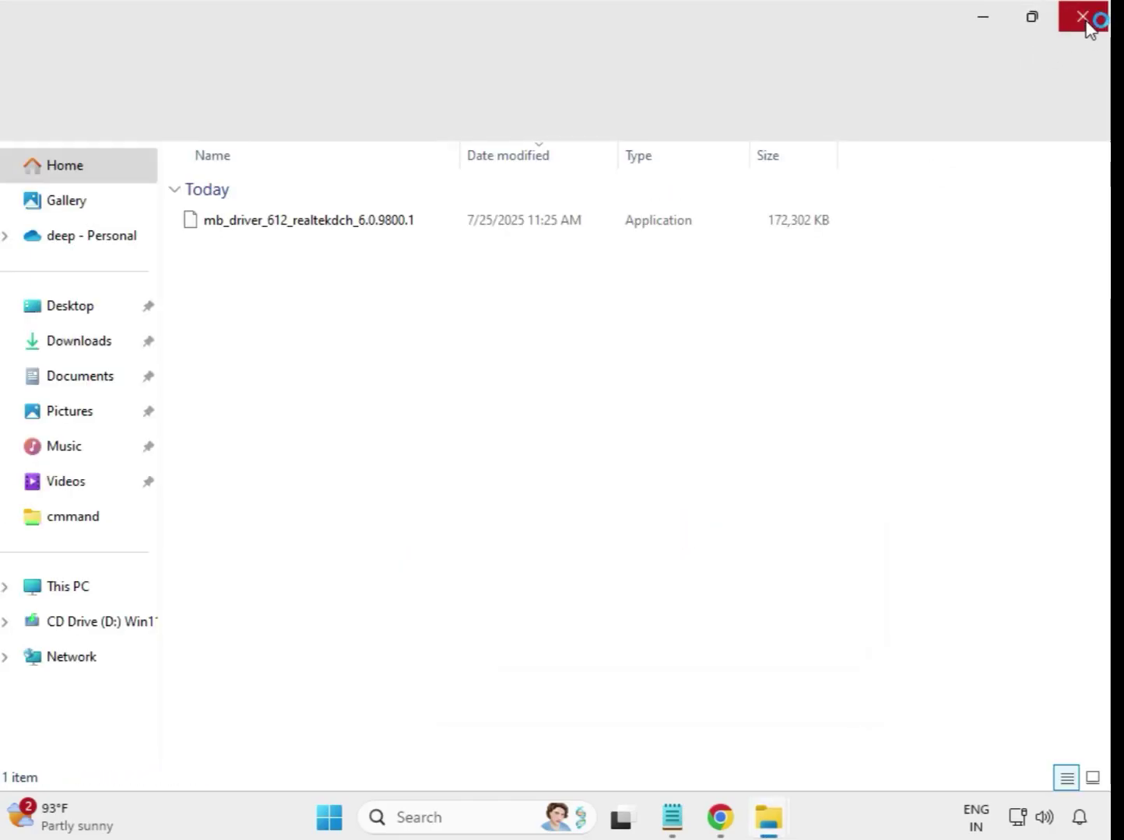
click(1088, 23)
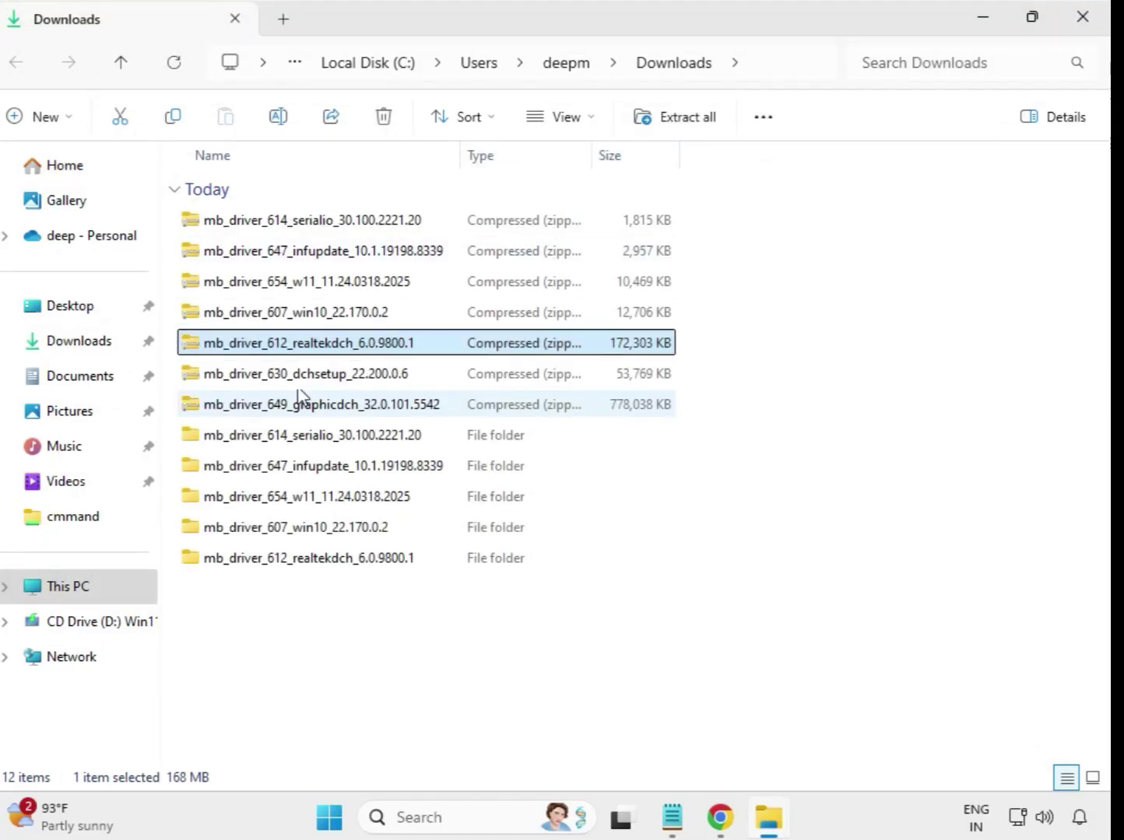
- Extract the mb_driver_630_dchsetup_22.200.0.6 archive to its default folder in Downloads and close the window of extracted files
click(309, 376)
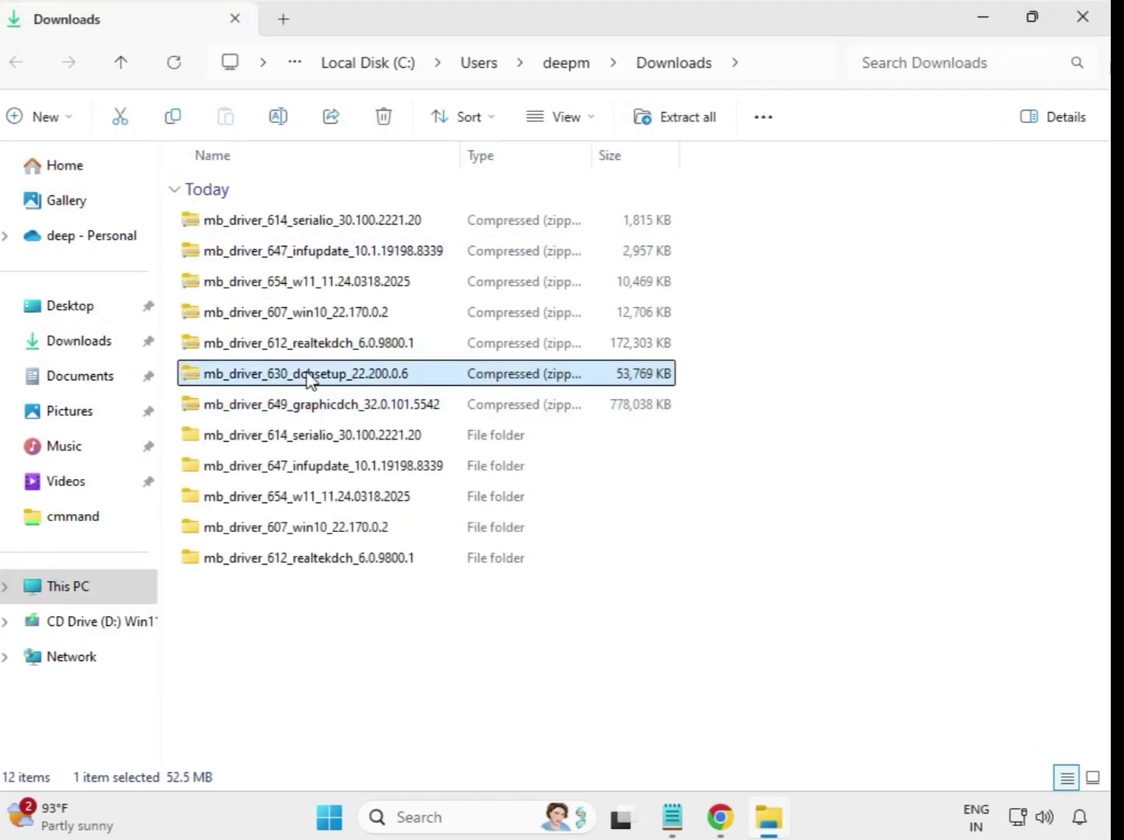
right_click(309, 376)
click(389, 376)
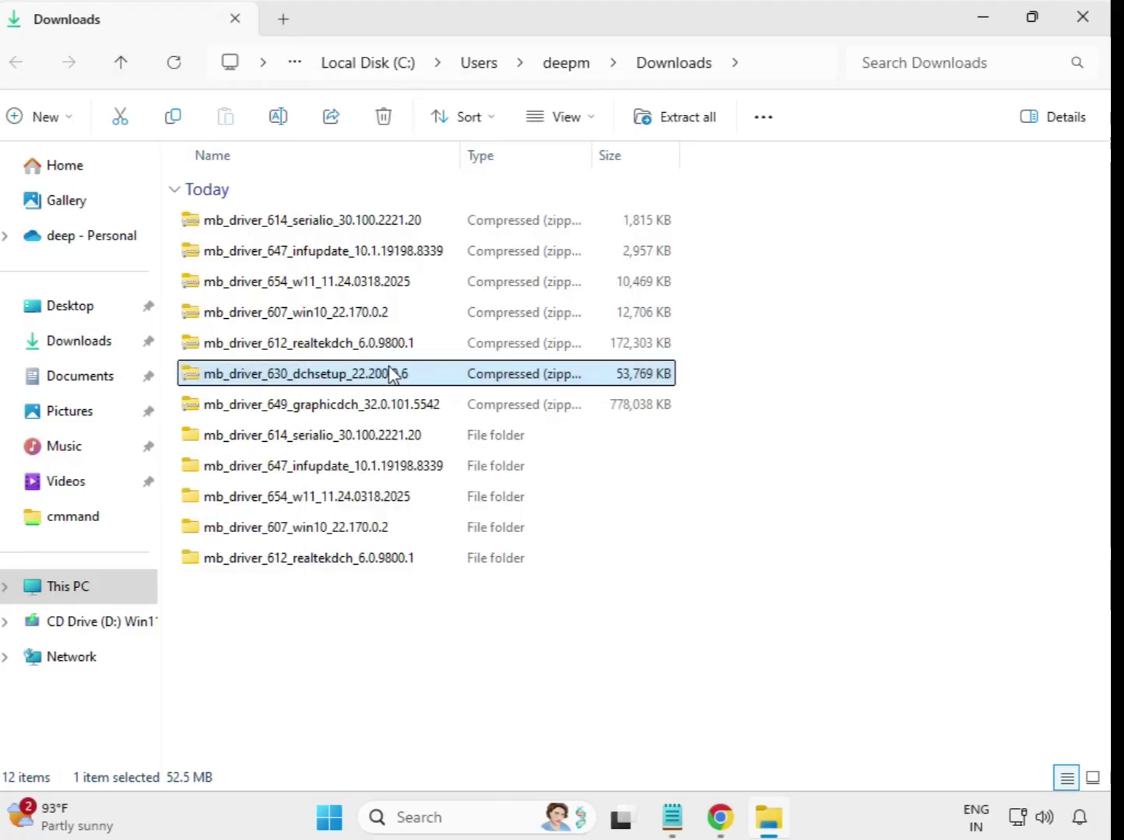
click(745, 622)
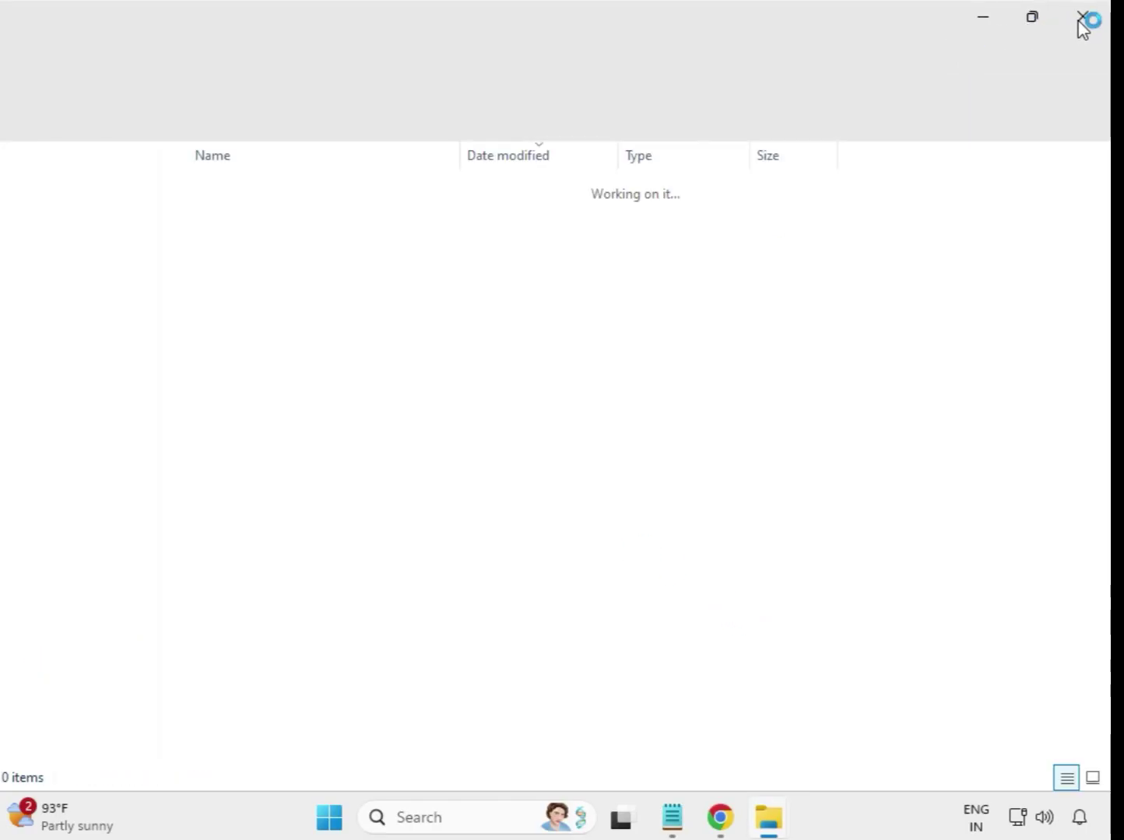
click(1082, 19)
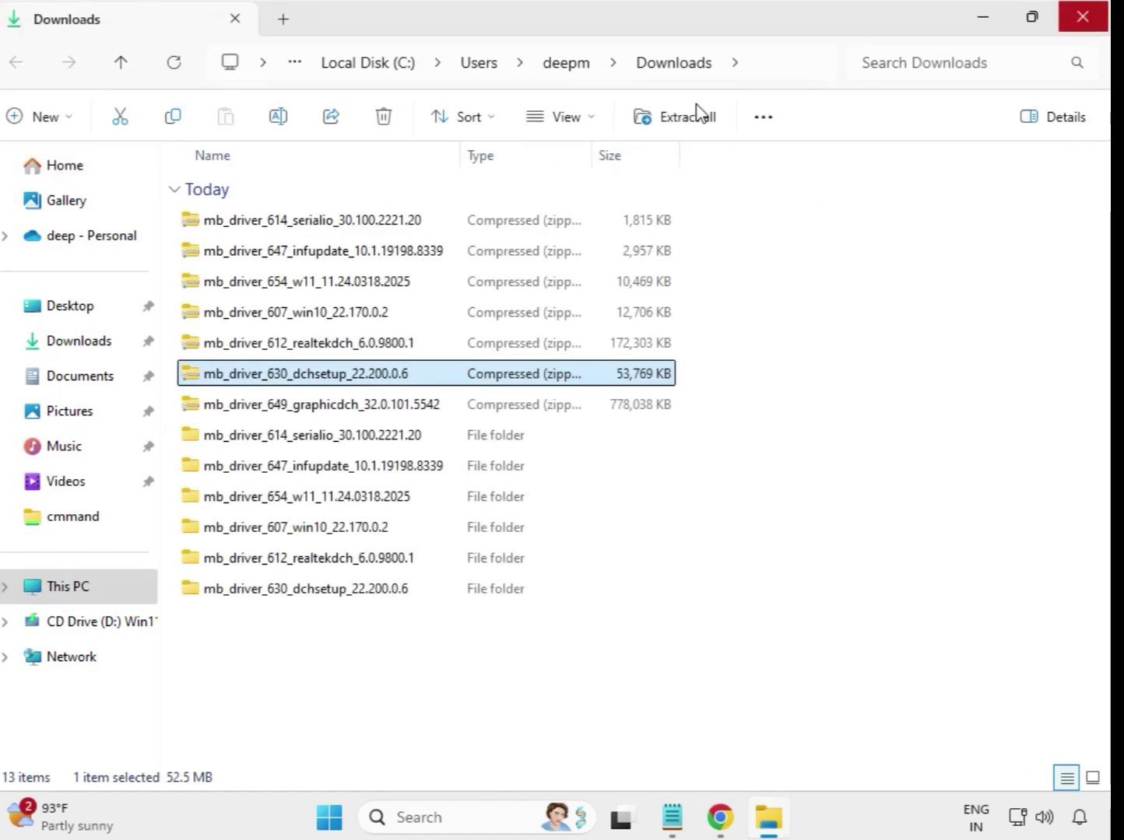
- Extract the mb_driver_649_graphicdch_32.0.101.5542 archive to its default folder in Downloads and close the window of extracted files
click(340, 412)
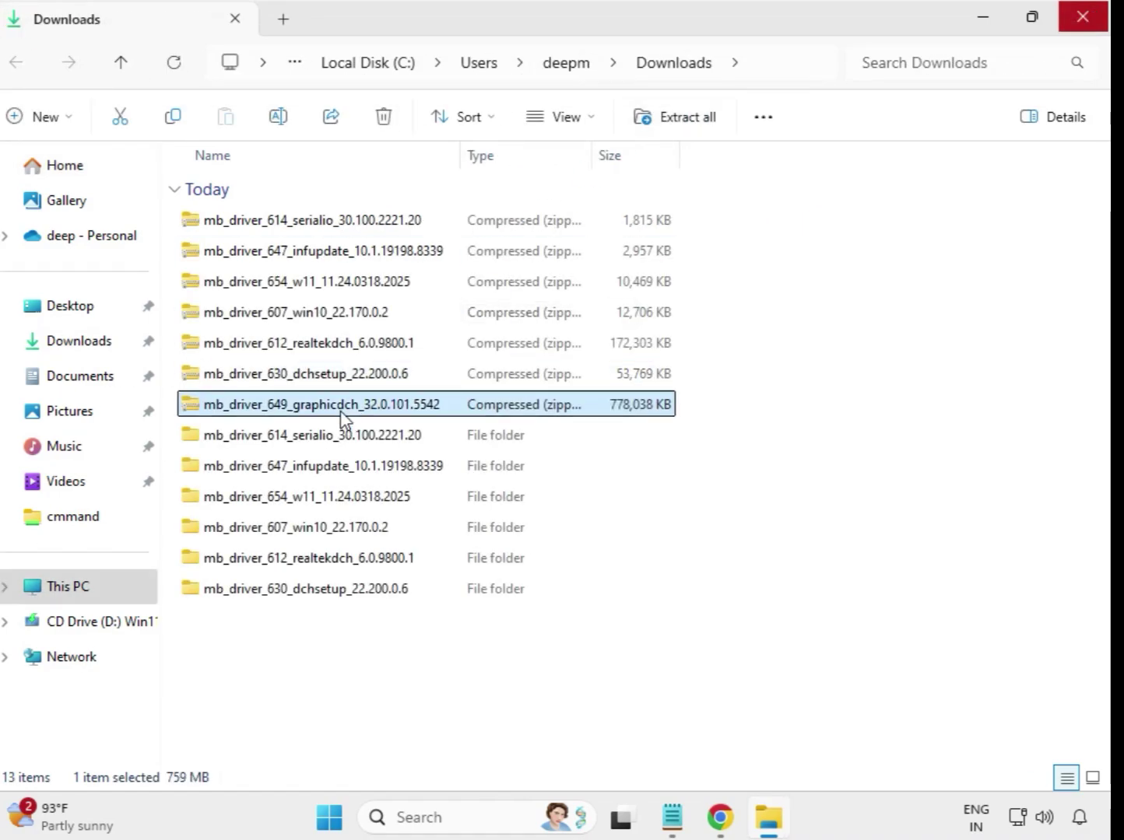
right_click(340, 411)
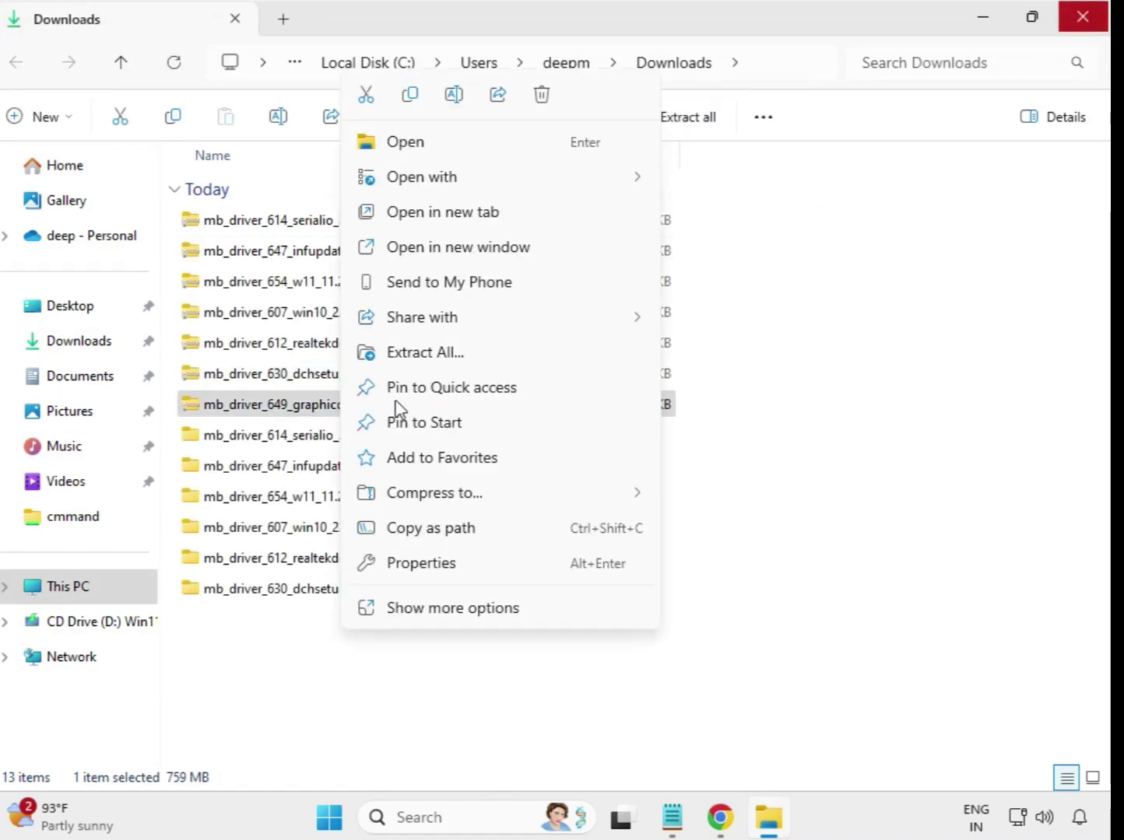
click(440, 356)
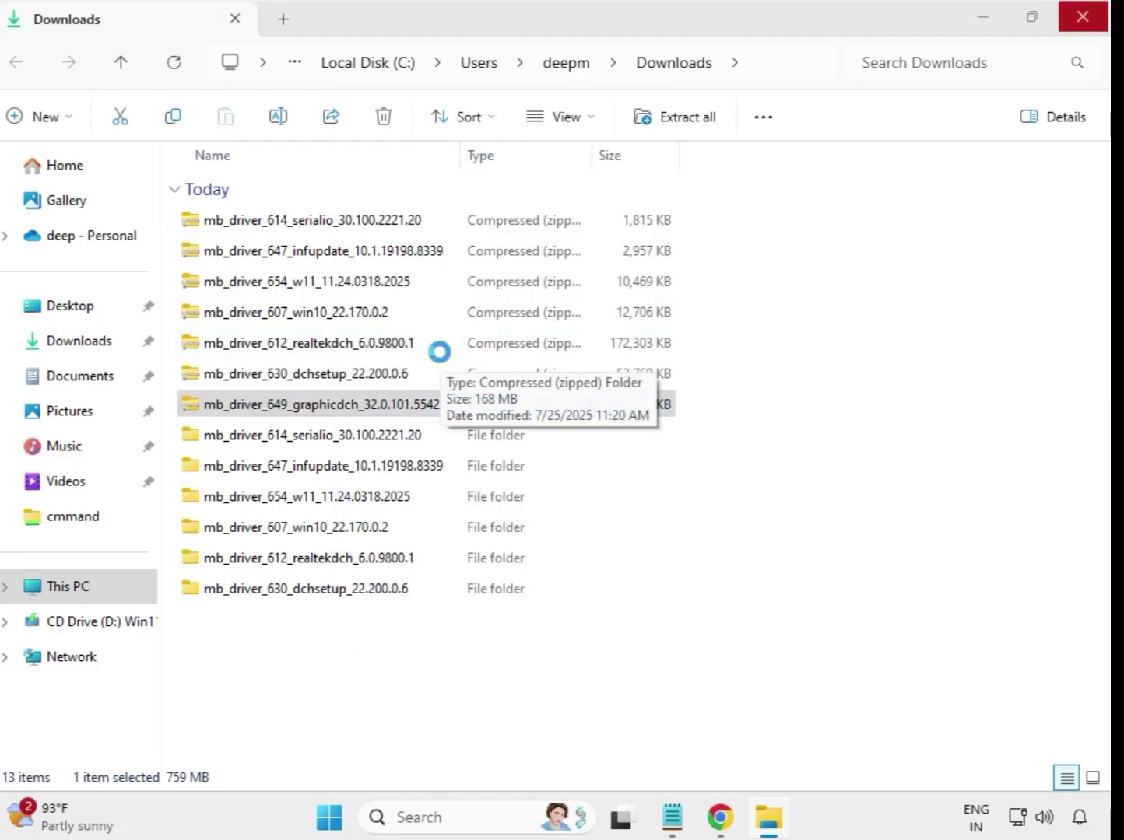
click(745, 620)
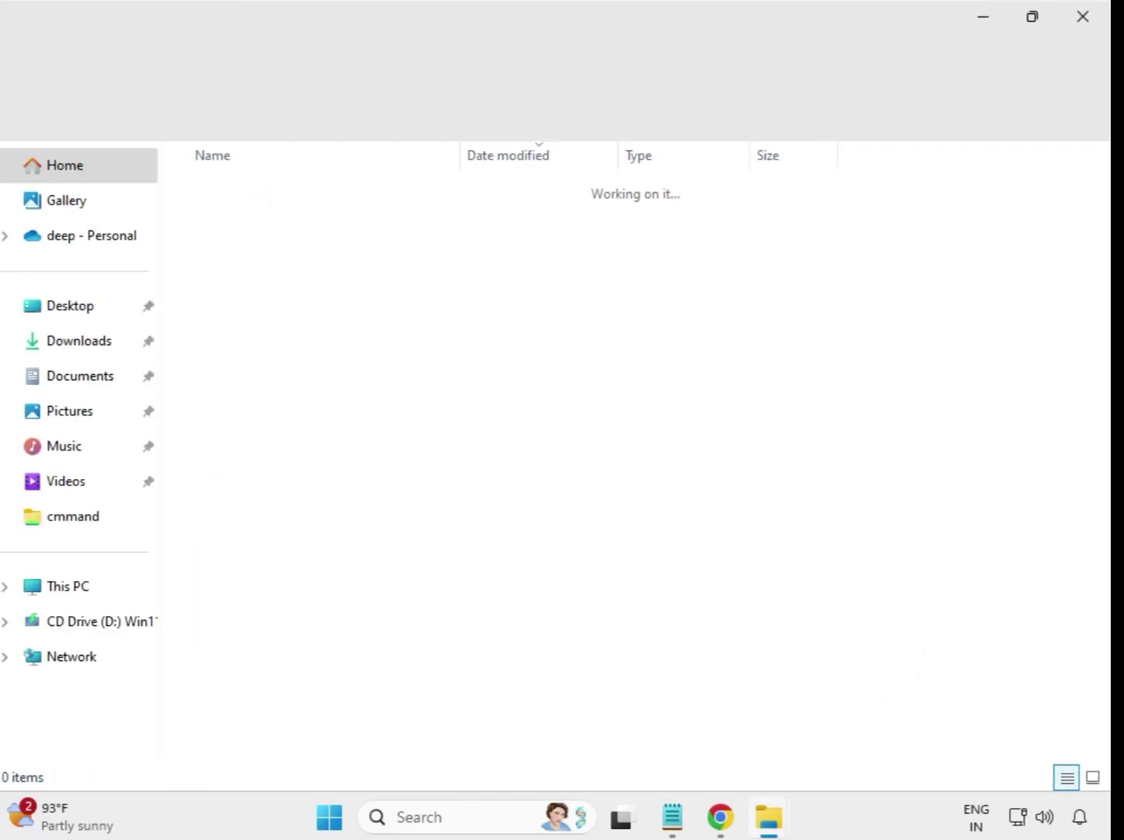
click(1082, 28)
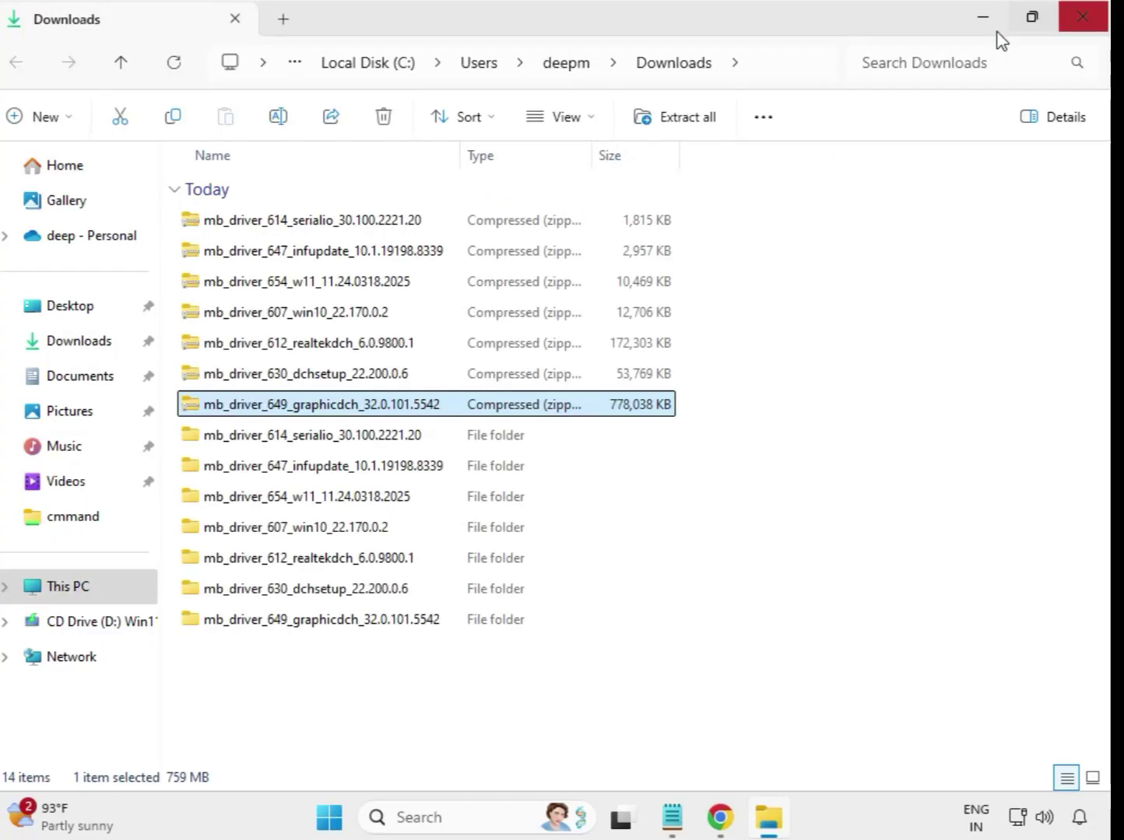
- Refresh the Downloads folder listing, then select the seven extracted driver folders and clear the selection
click(642, 689)
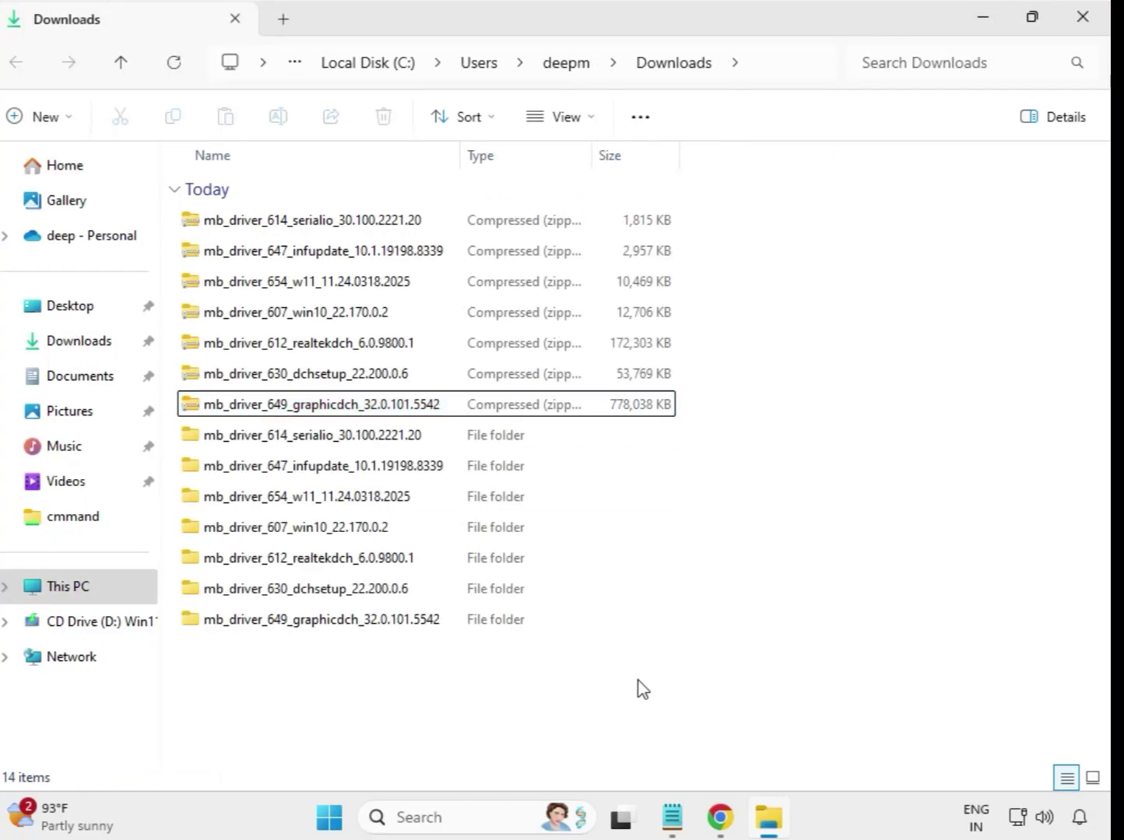
right_click(413, 671)
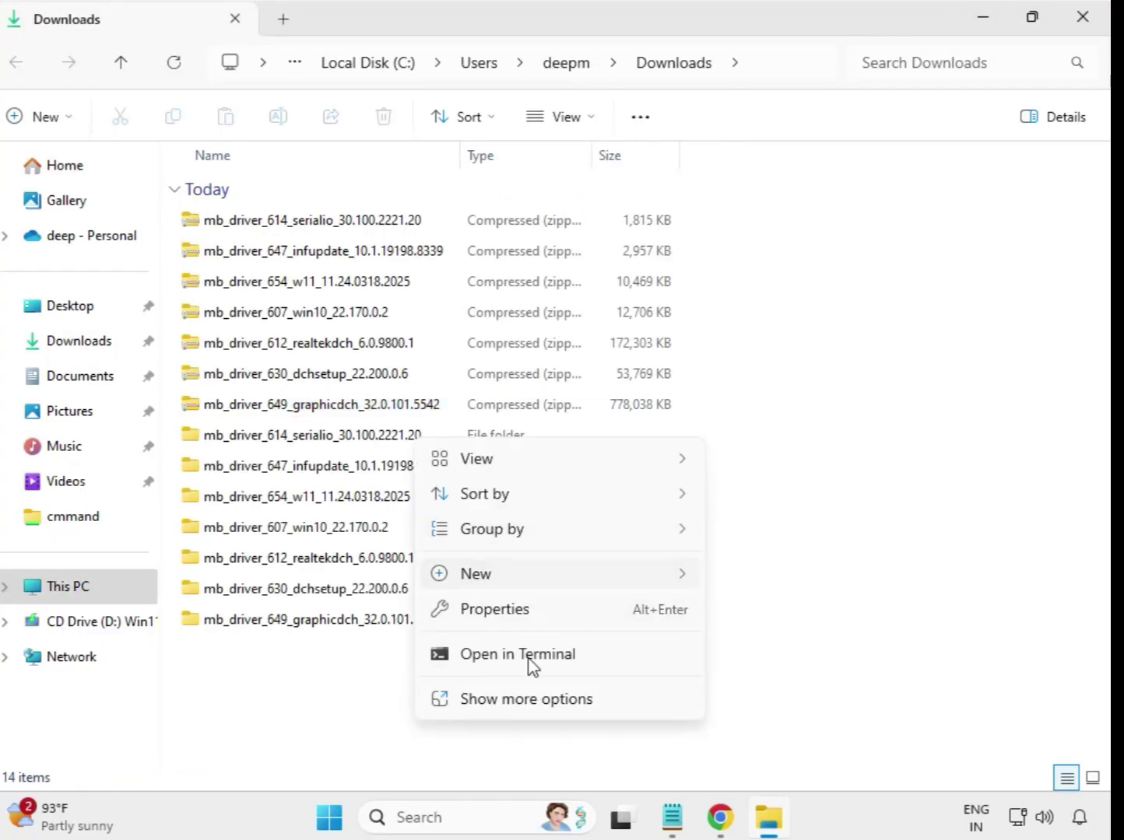
click(539, 700)
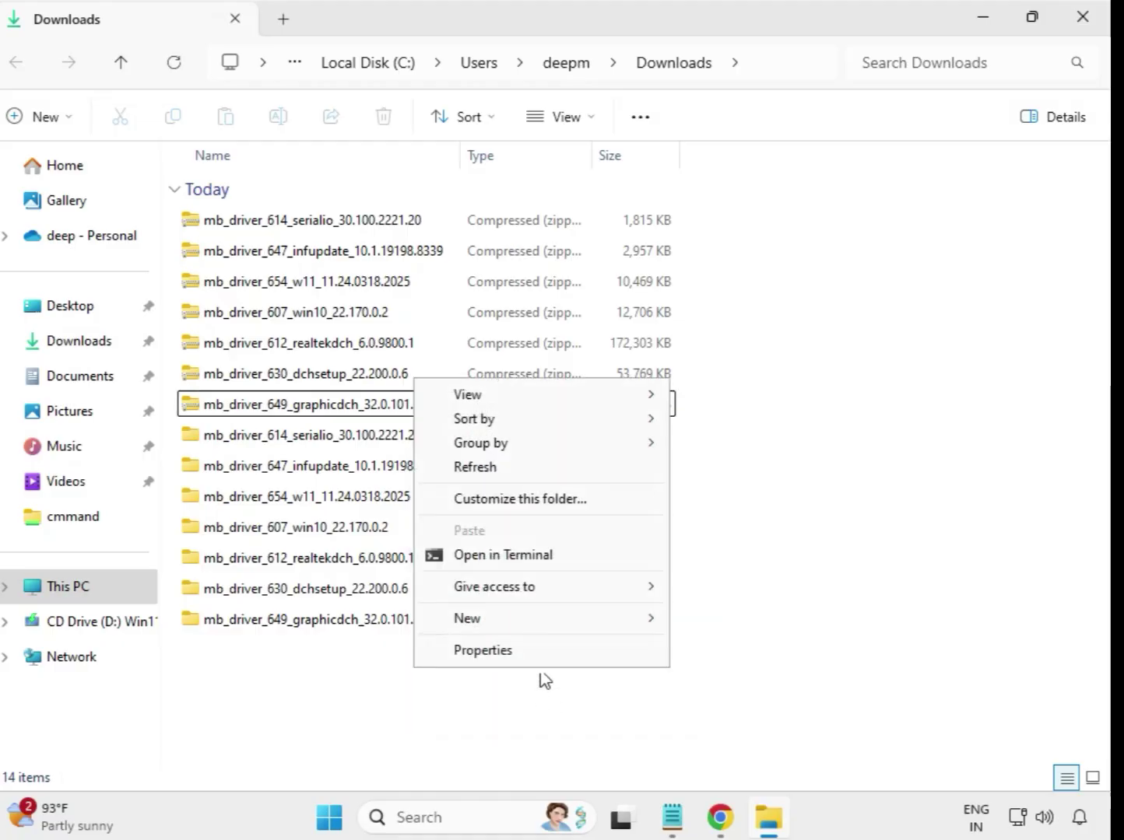
click(484, 469)
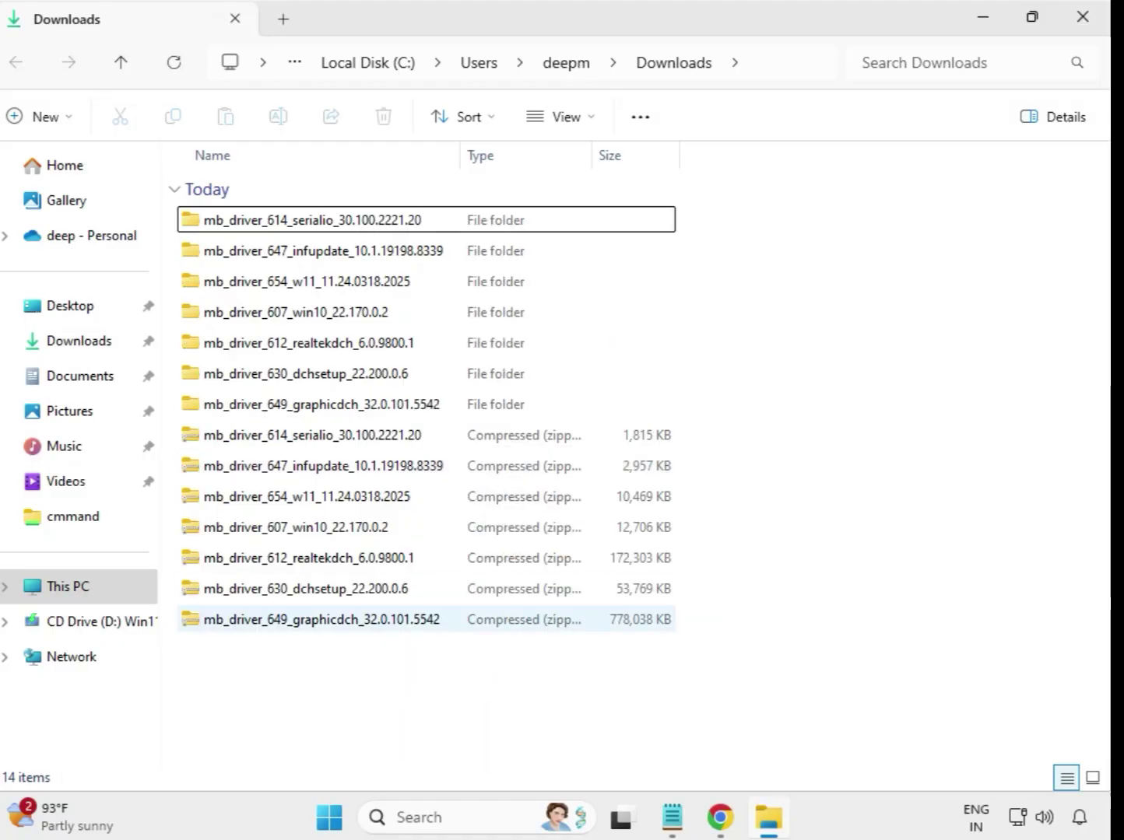
drag(688, 402, 427, 211)
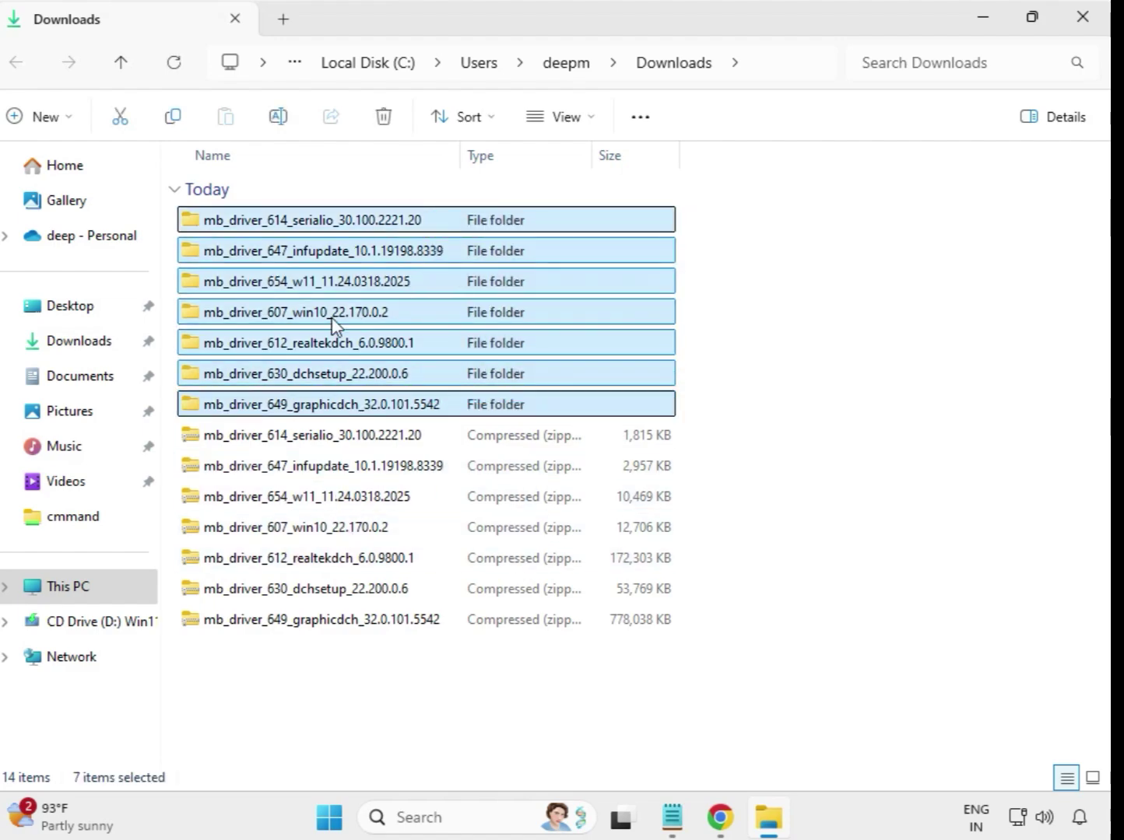
click(726, 276)
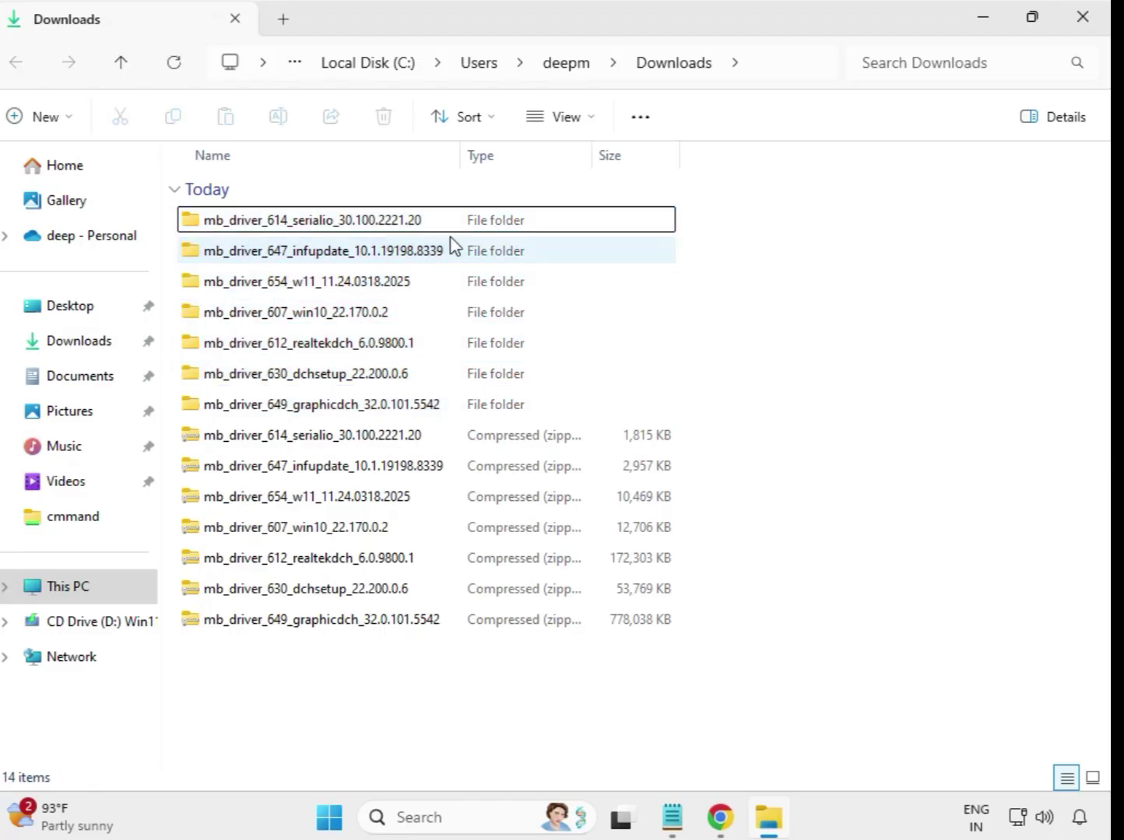
- Run the mb_driver_614_serialio_30.100.2221.20 installer as administrator, allow it to make changes, and return to Downloads
double_click(312, 222)
click(299, 227)
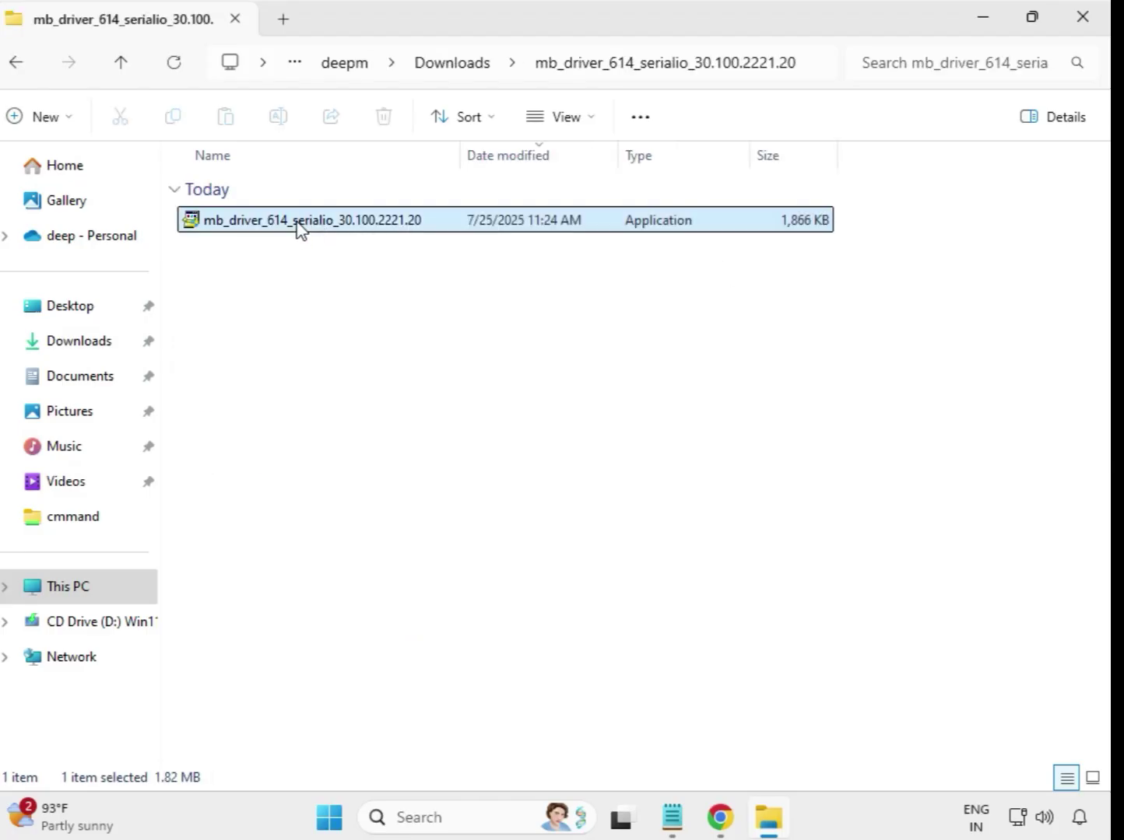
right_click(299, 227)
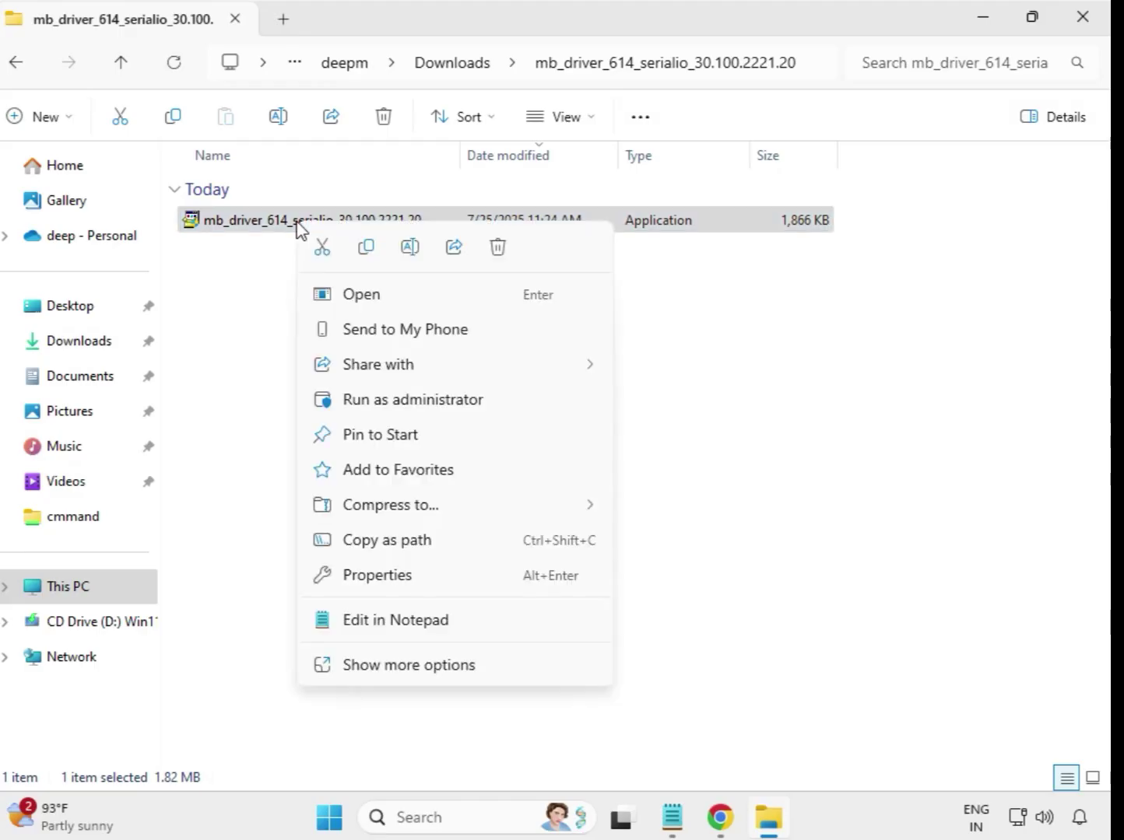
click(397, 401)
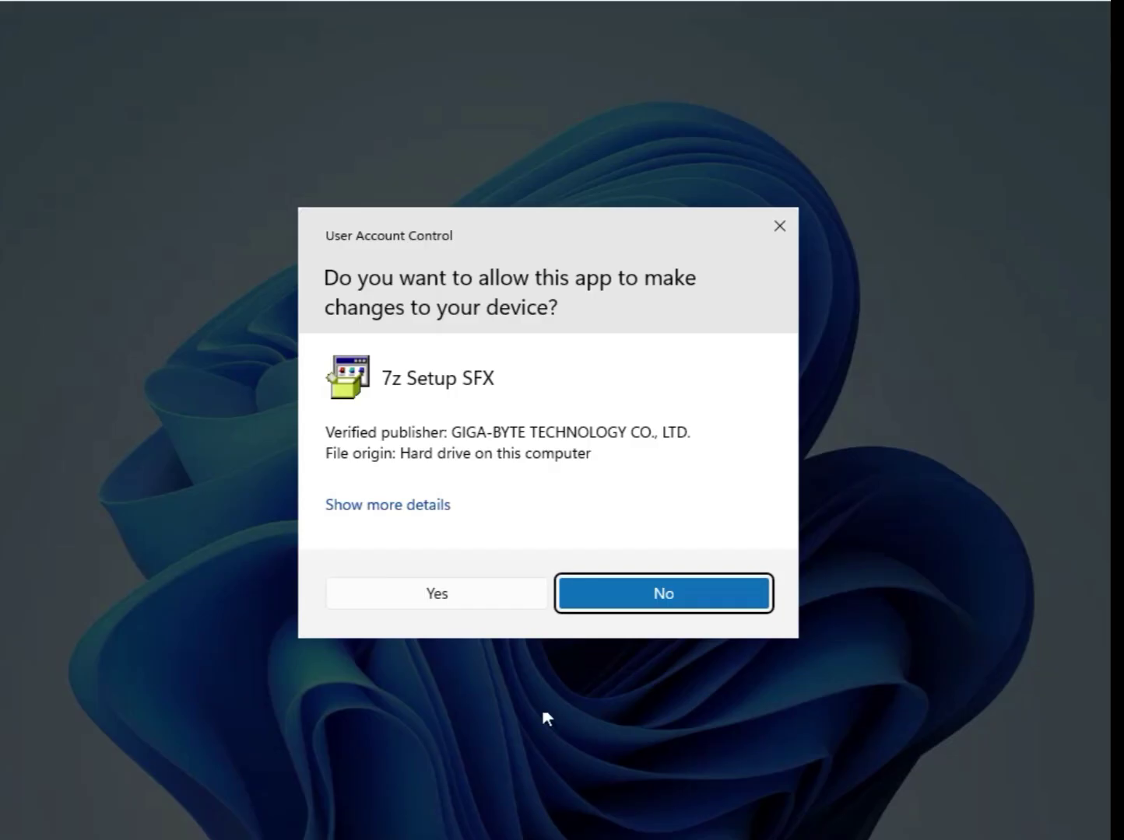
click(451, 597)
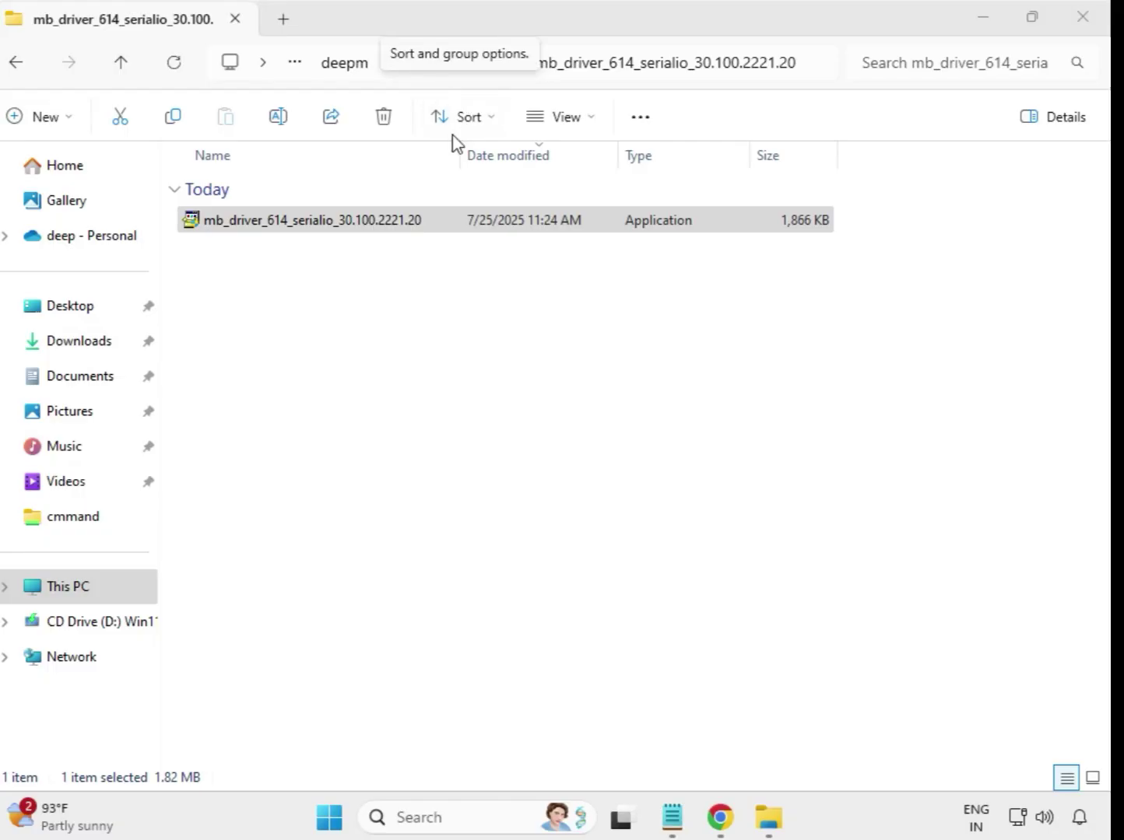
click(21, 69)
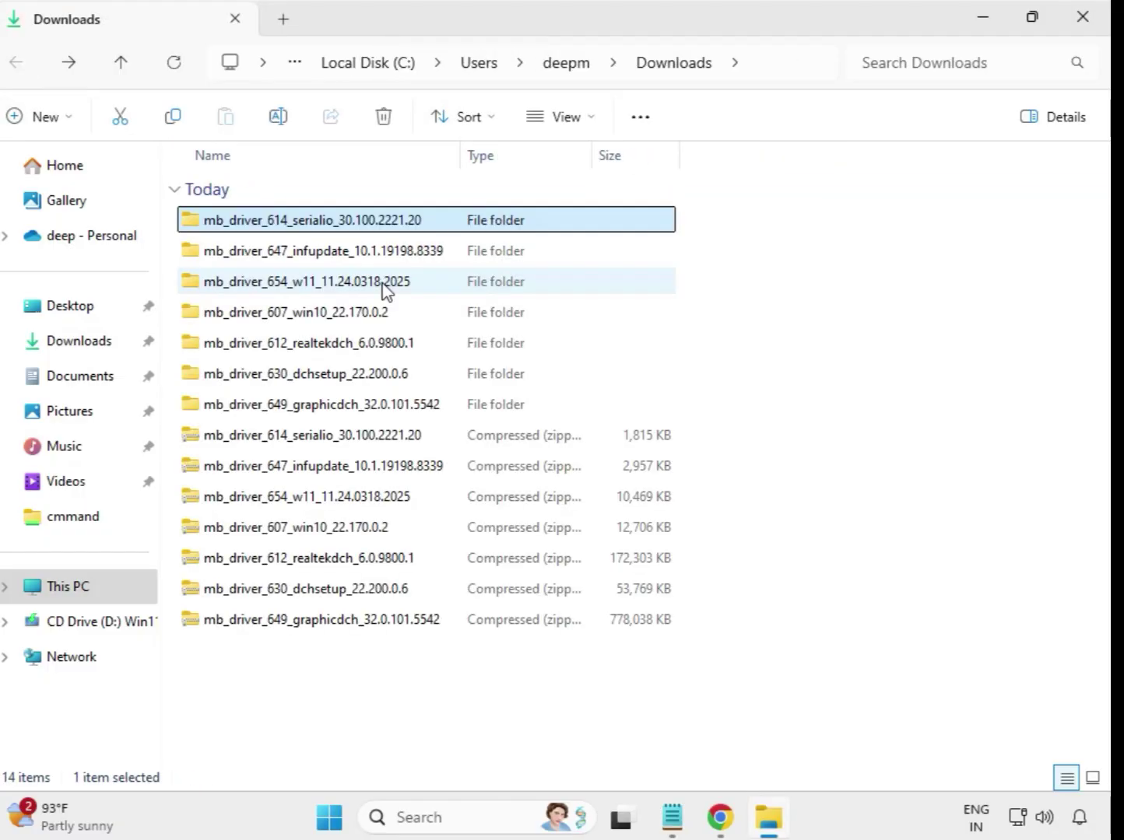
- Run the mb_driver_647_infupdate_10.1.19198.8339 installer as administrator, allow it to make changes, and return to Downloads
double_click(372, 252)
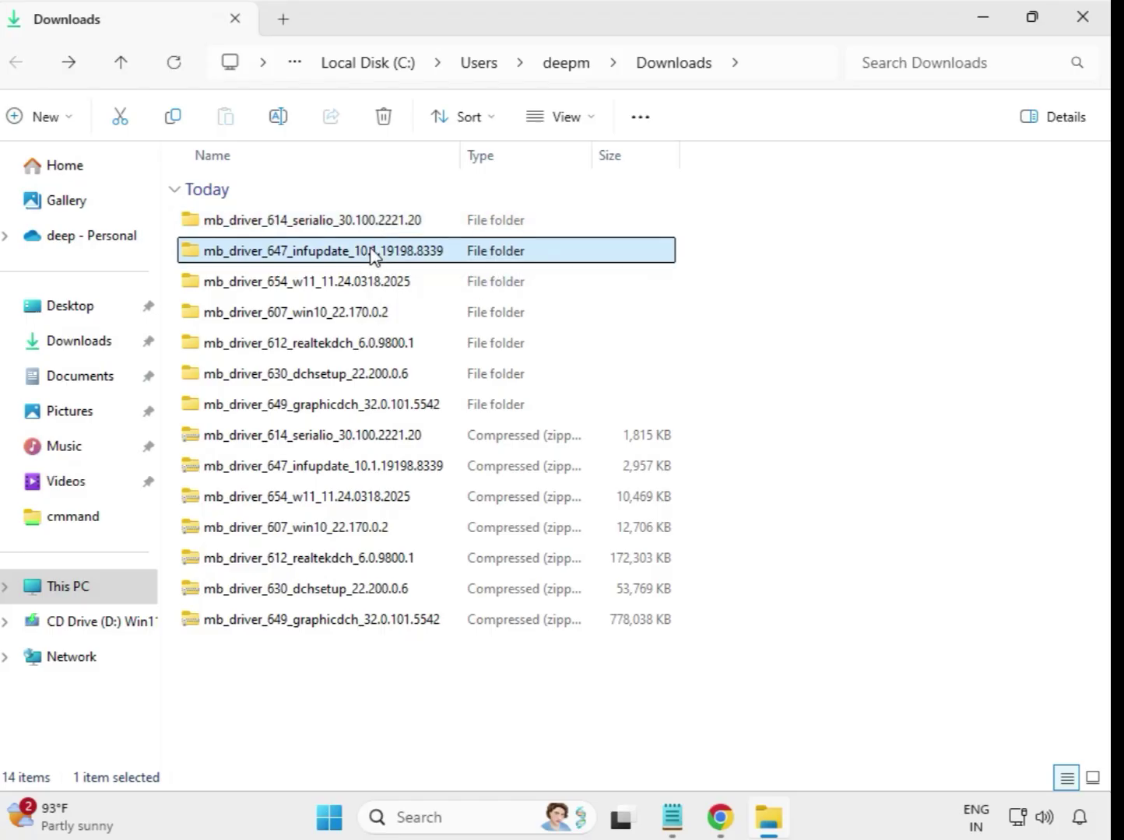
click(374, 228)
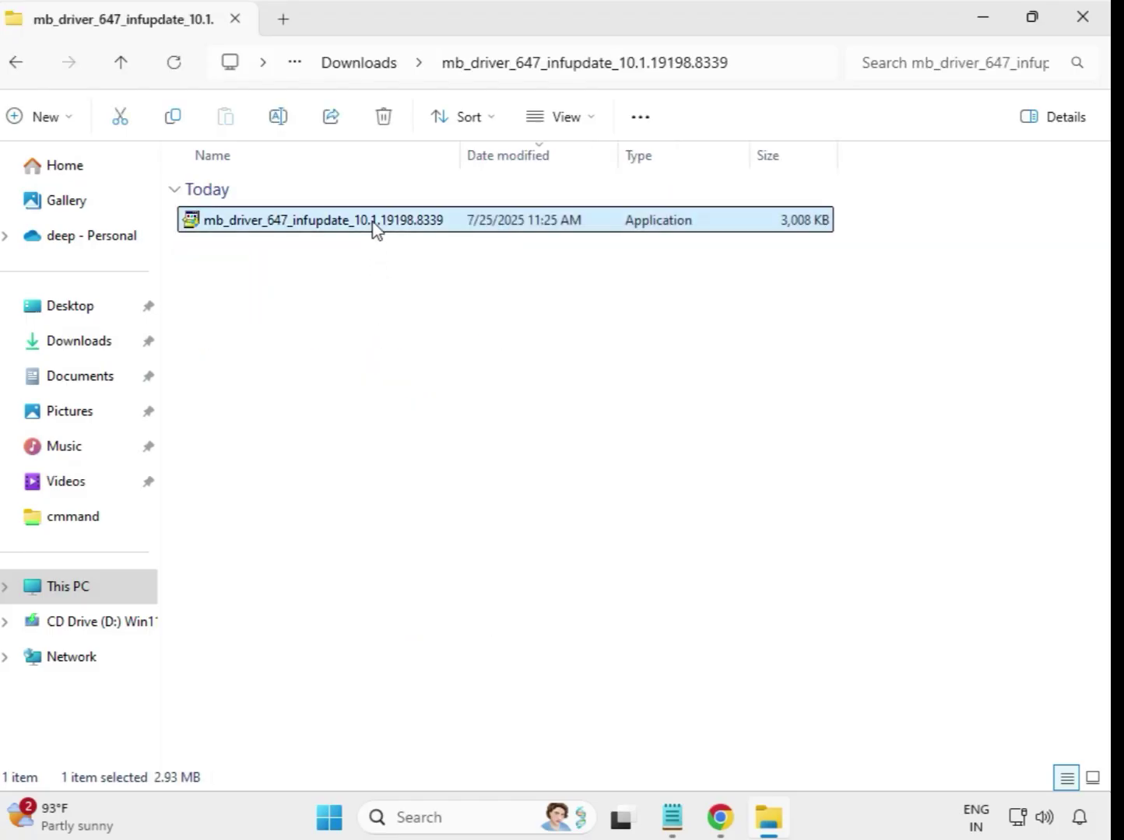
right_click(374, 228)
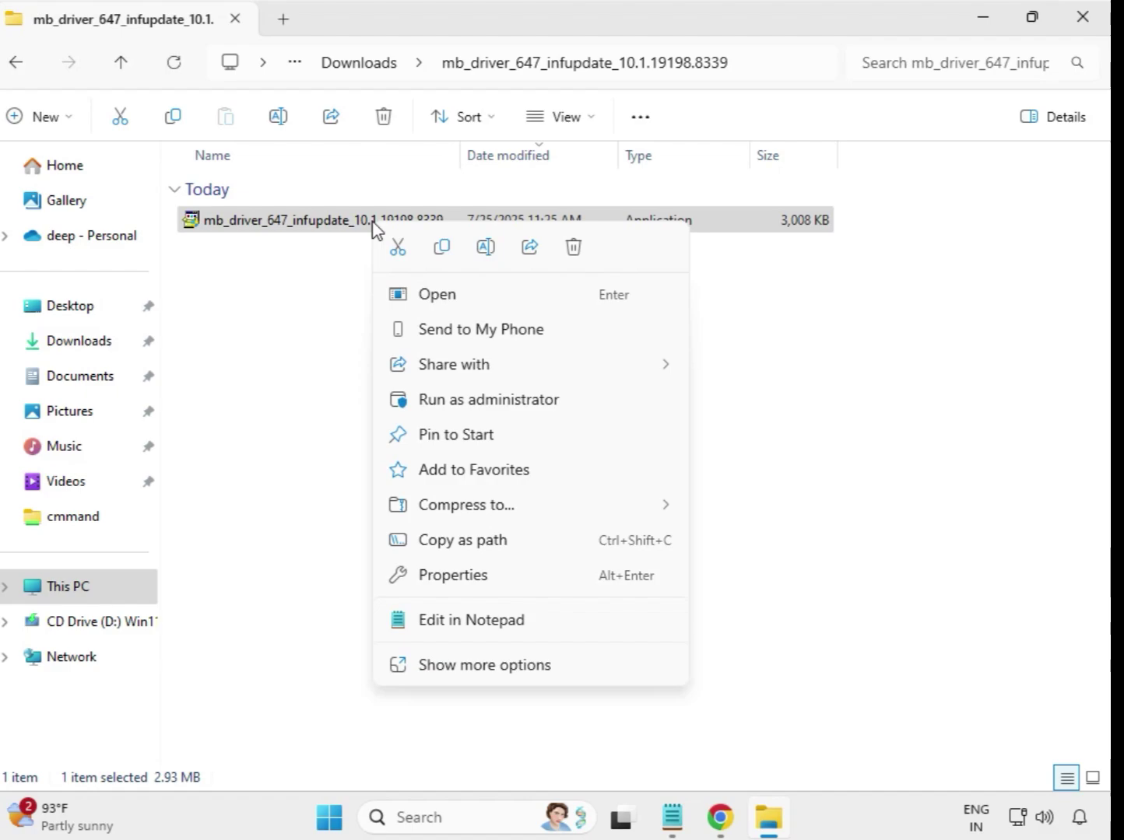
click(490, 401)
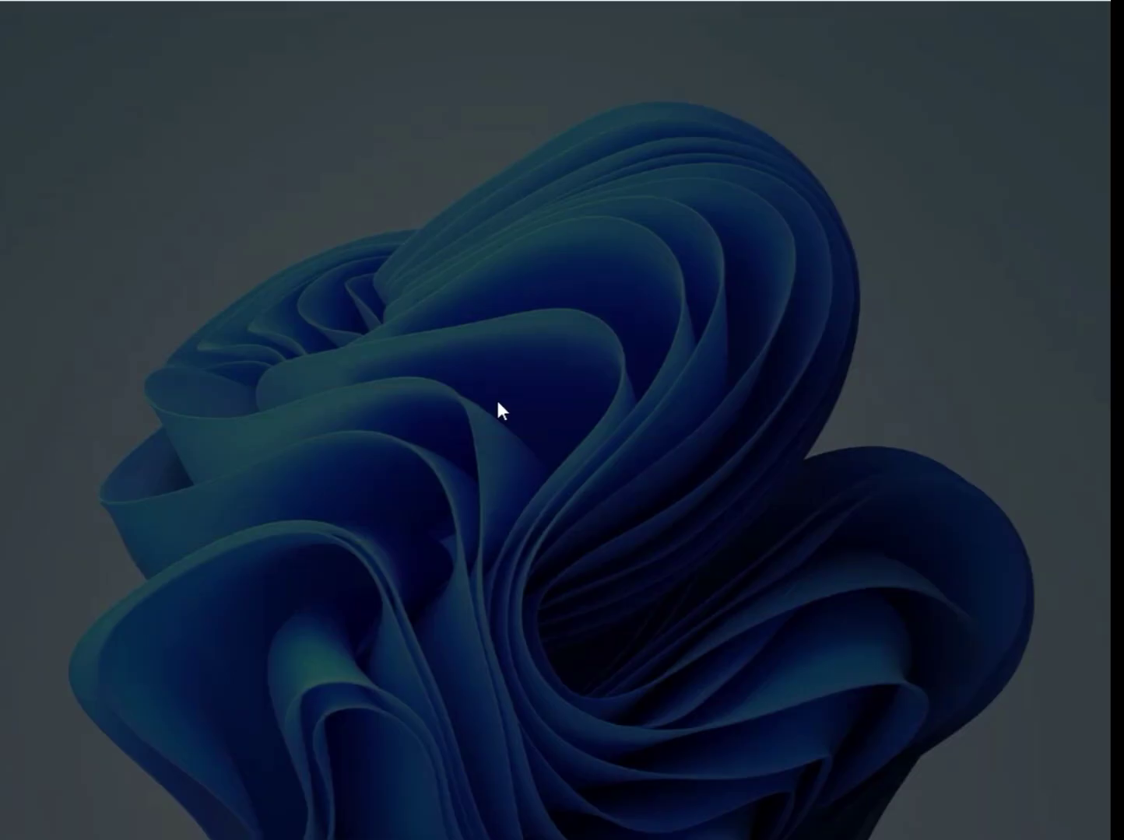
click(510, 605)
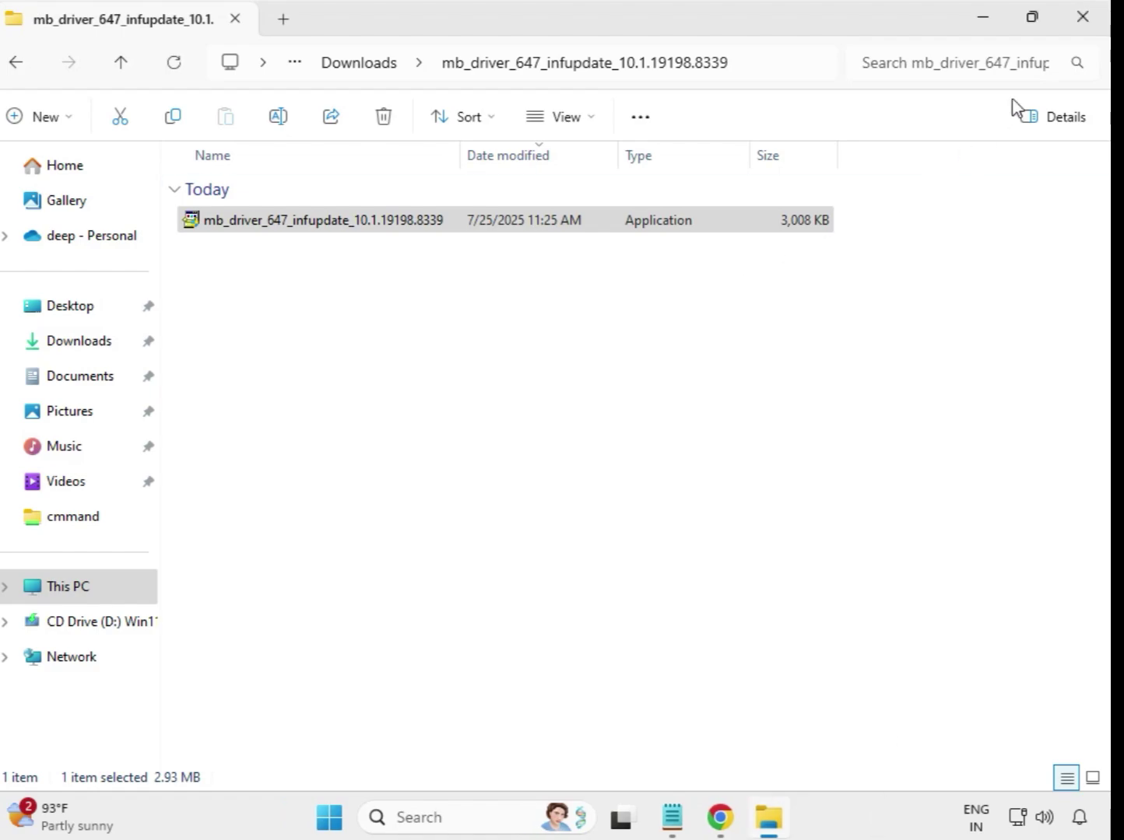
click(343, 64)
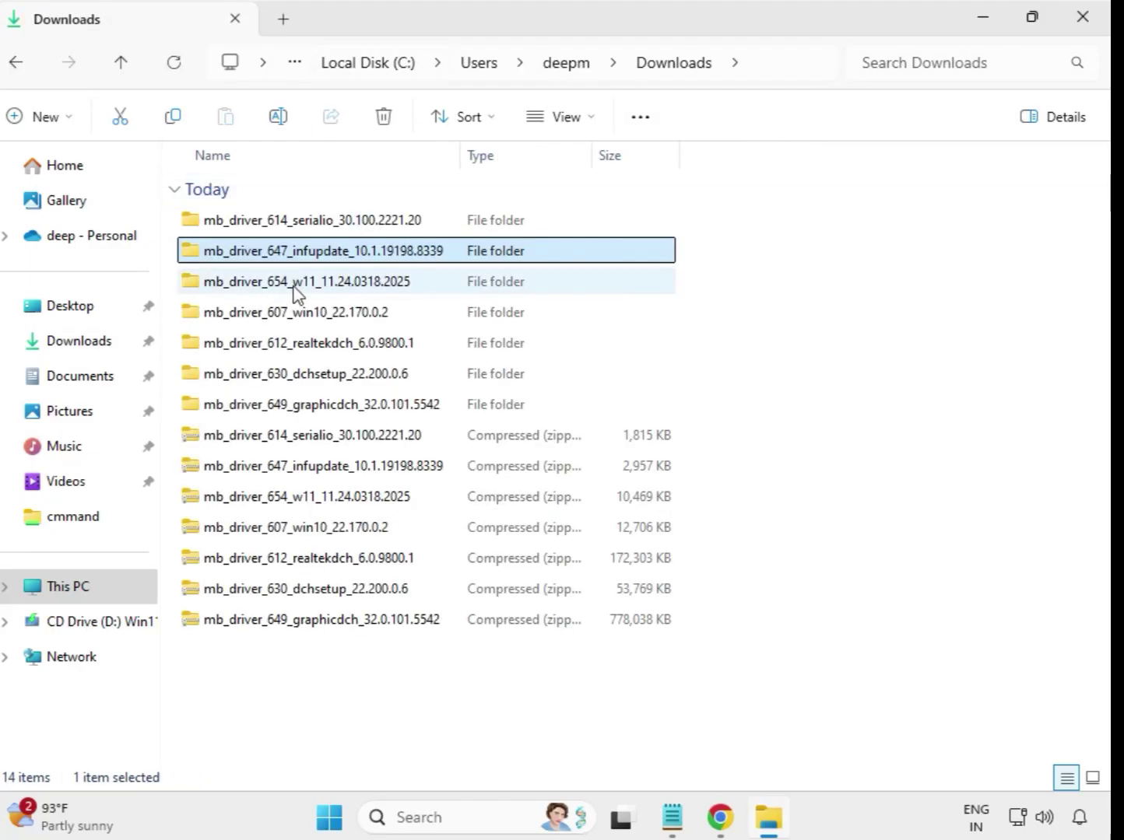
- Run the mb_driver_654_w11_11.24.0318.2025 installer as administrator, allow it to make changes, and return to Downloads
double_click(319, 284)
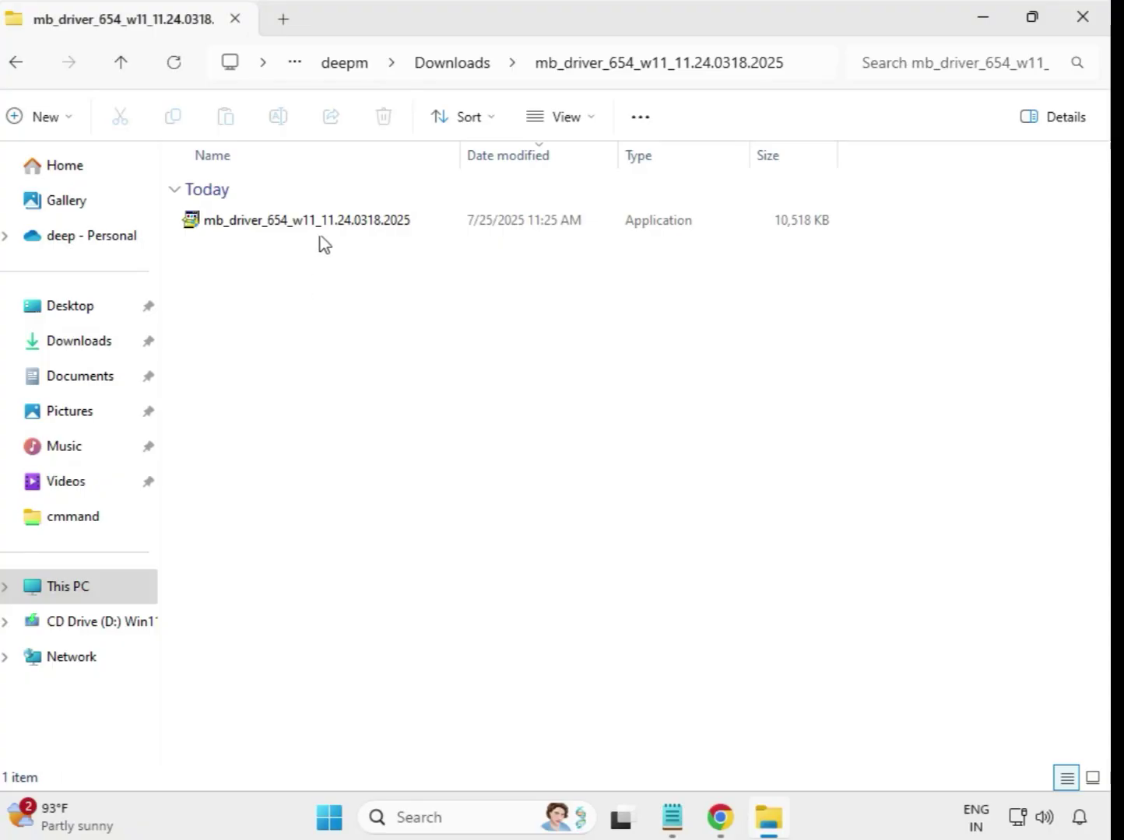
click(328, 227)
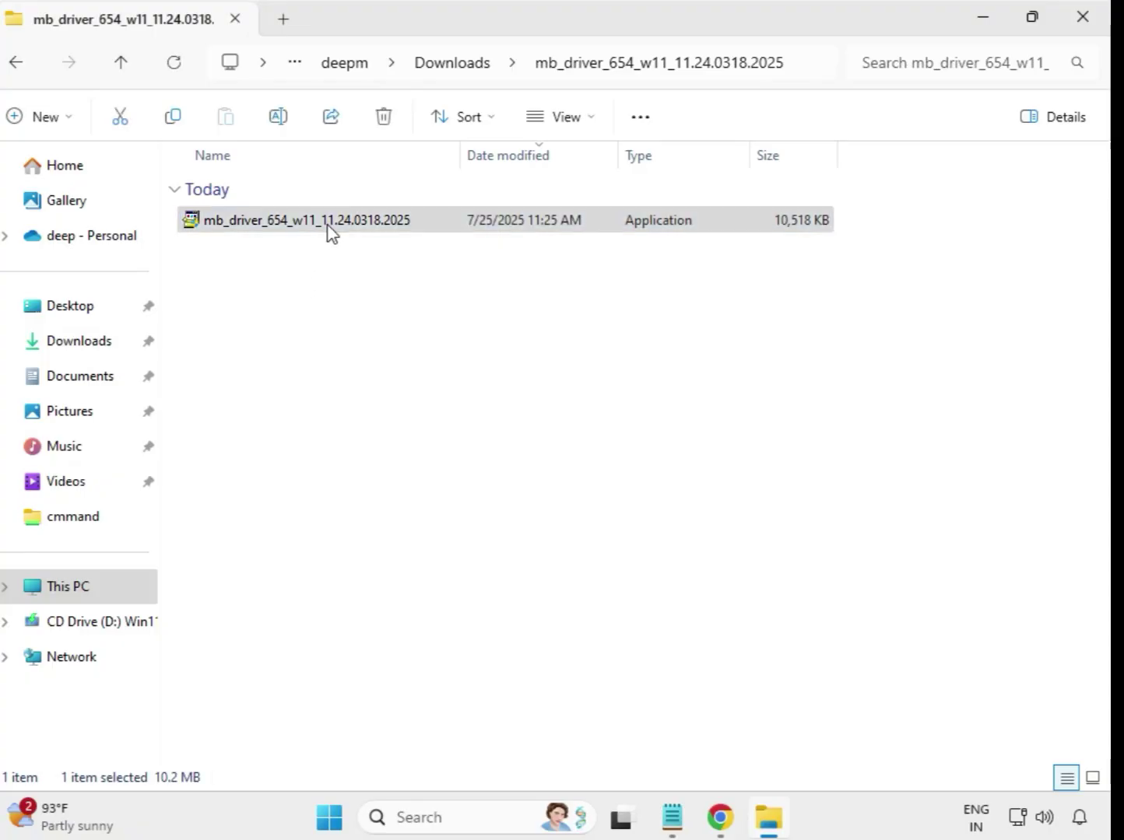
right_click(329, 228)
click(436, 403)
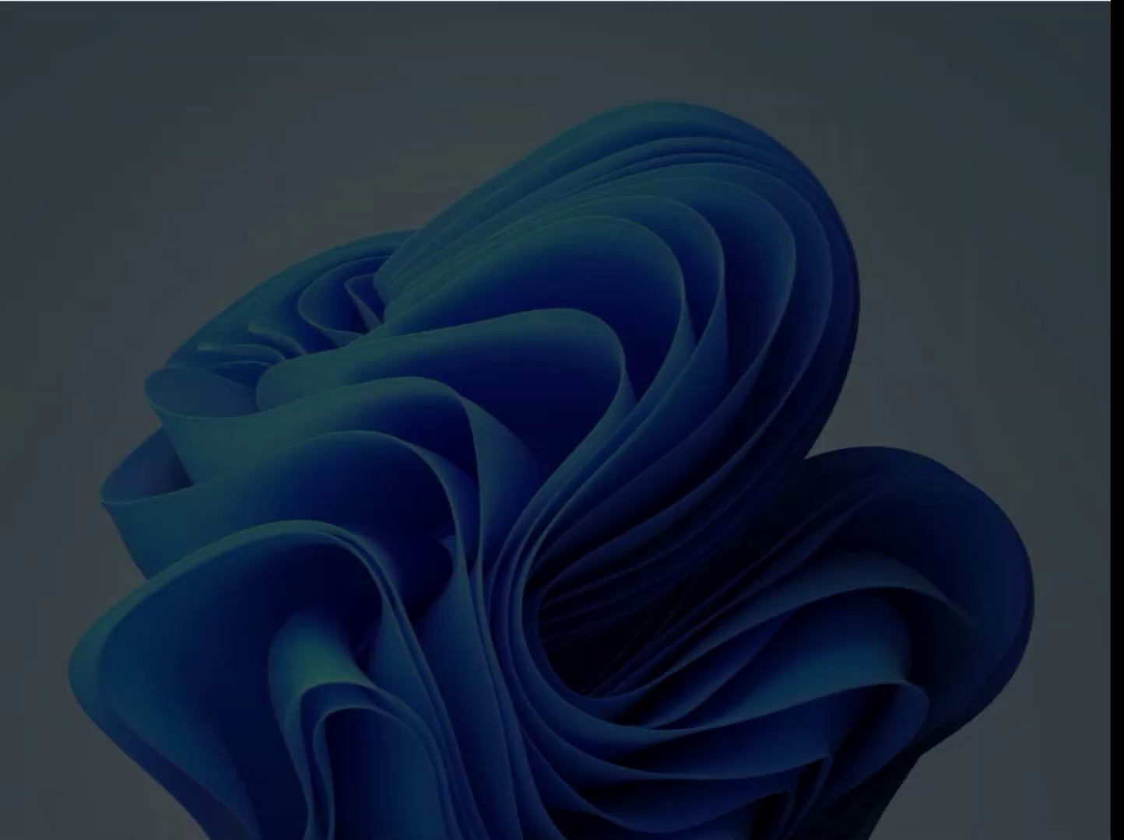
click(463, 608)
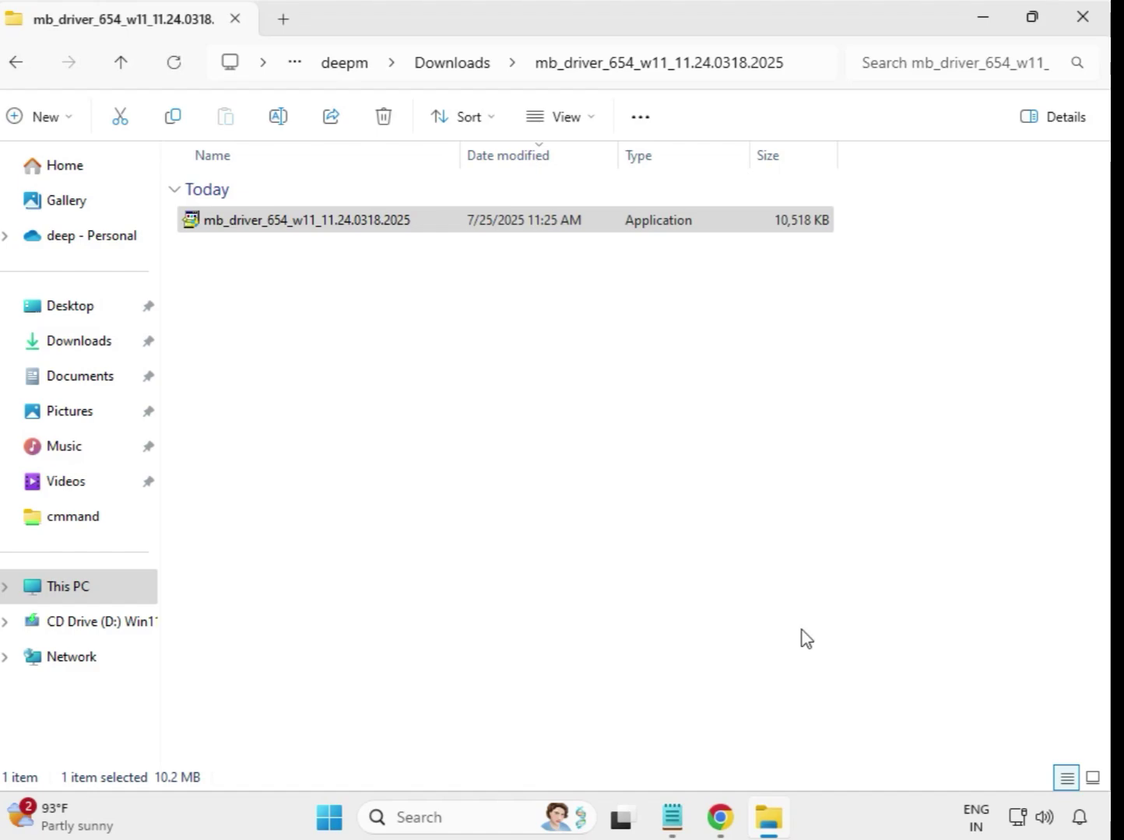
click(455, 68)
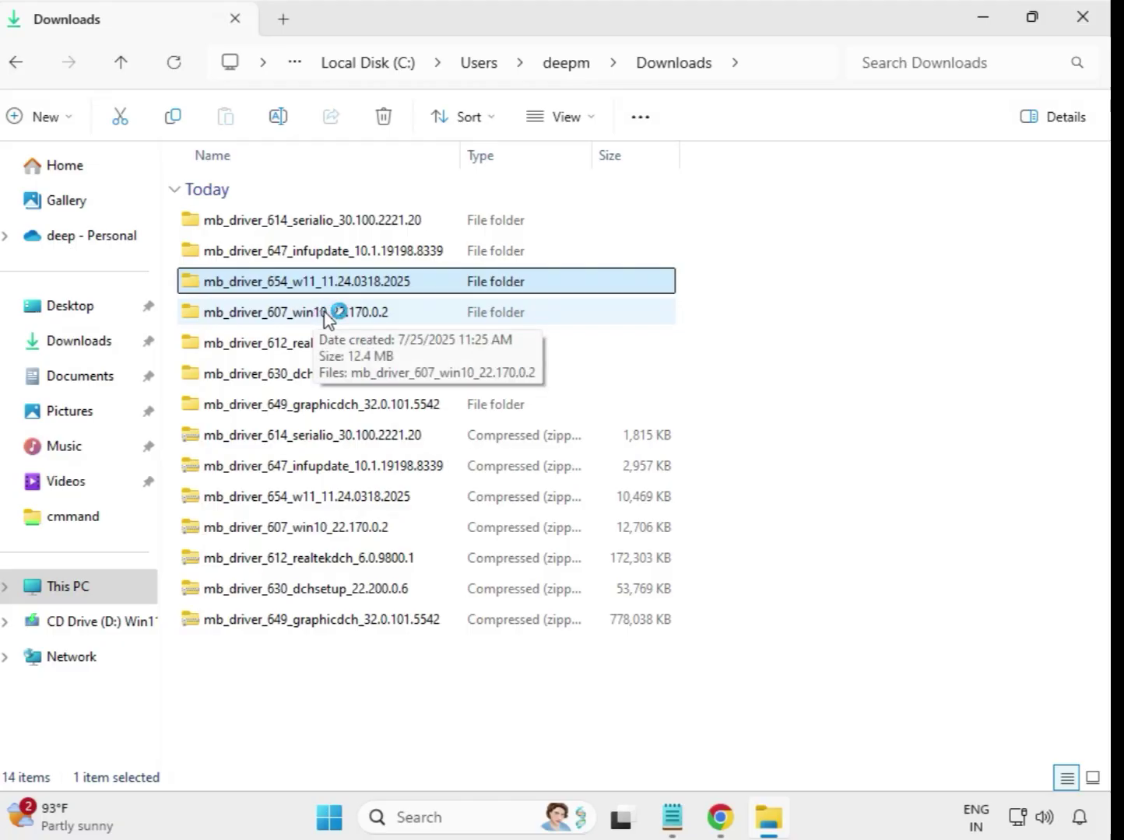
- Run the mb_driver_607_win10_22.170.0.2 installer as administrator, allow it to make changes, and return to Downloads
double_click(325, 315)
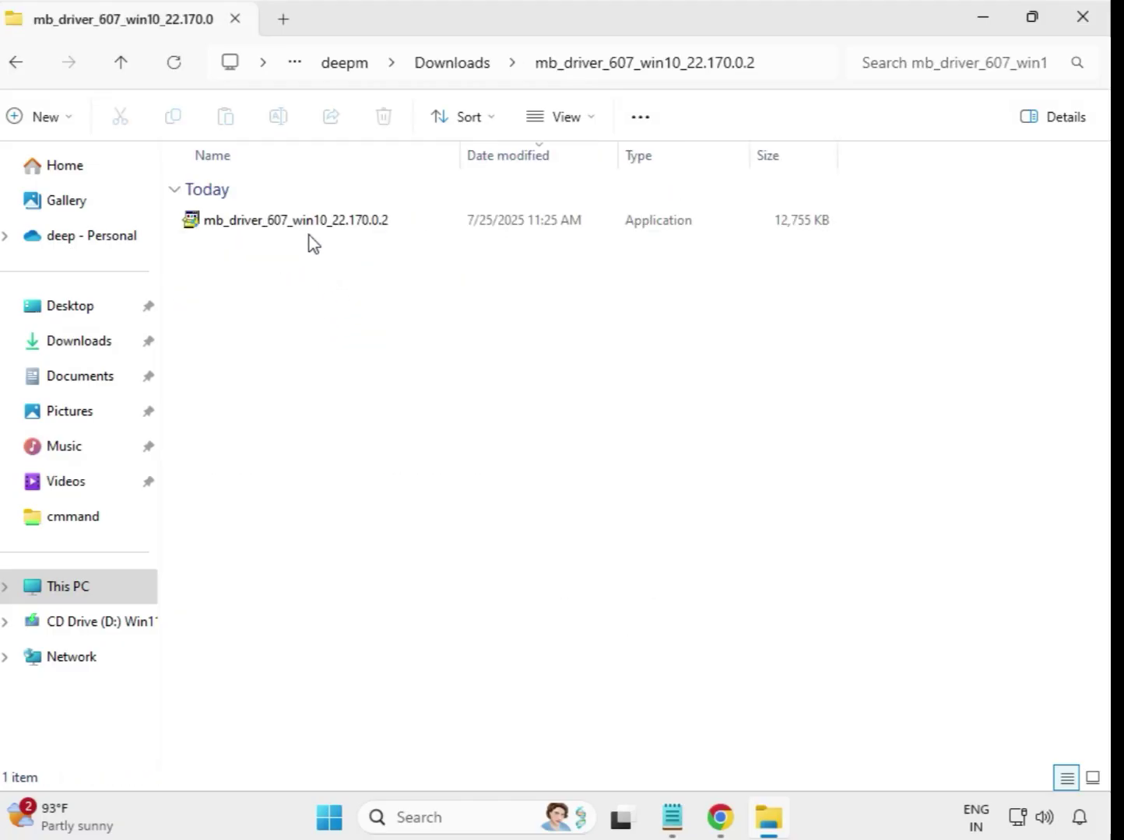
click(311, 231)
right_click(309, 231)
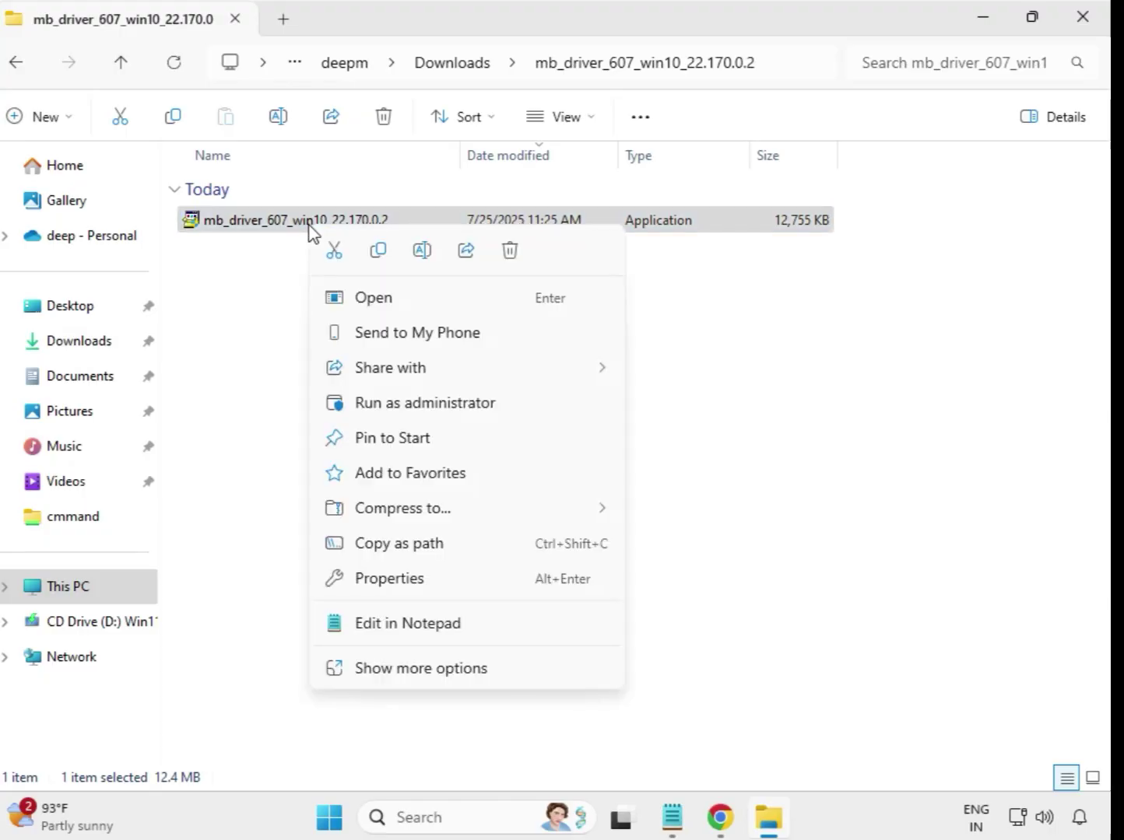
click(403, 402)
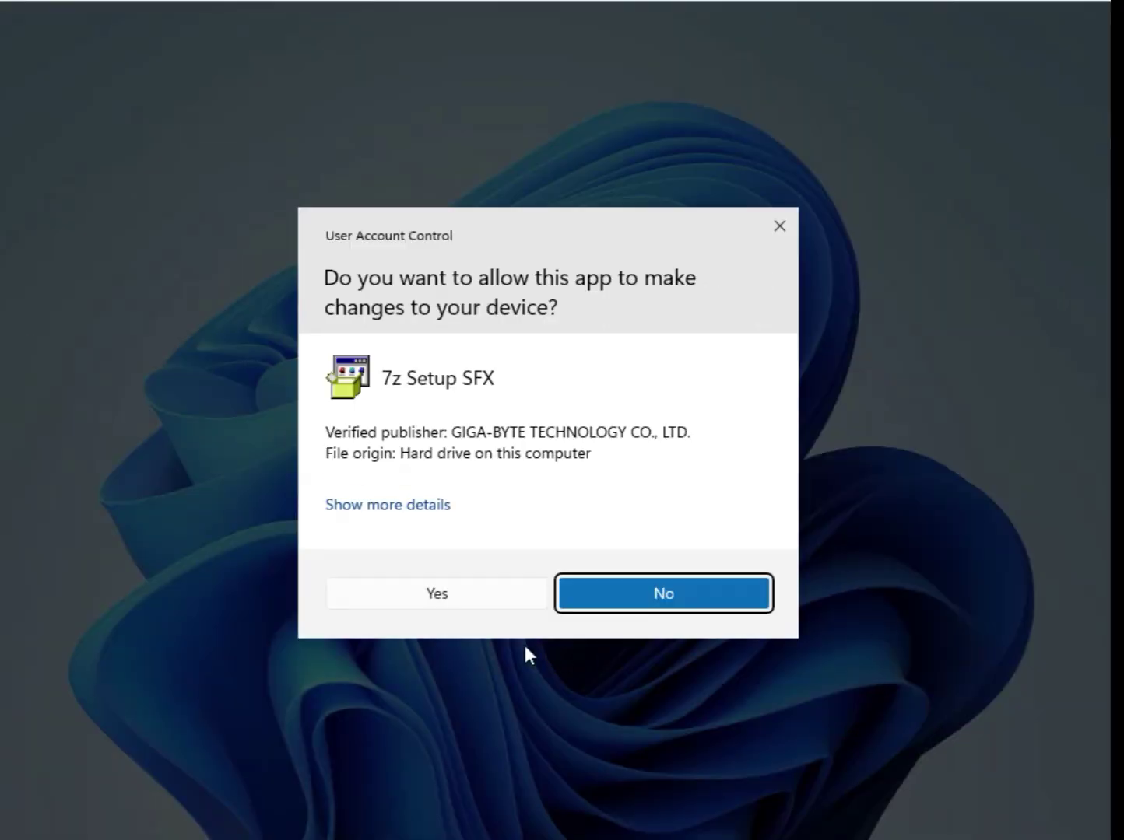
click(460, 592)
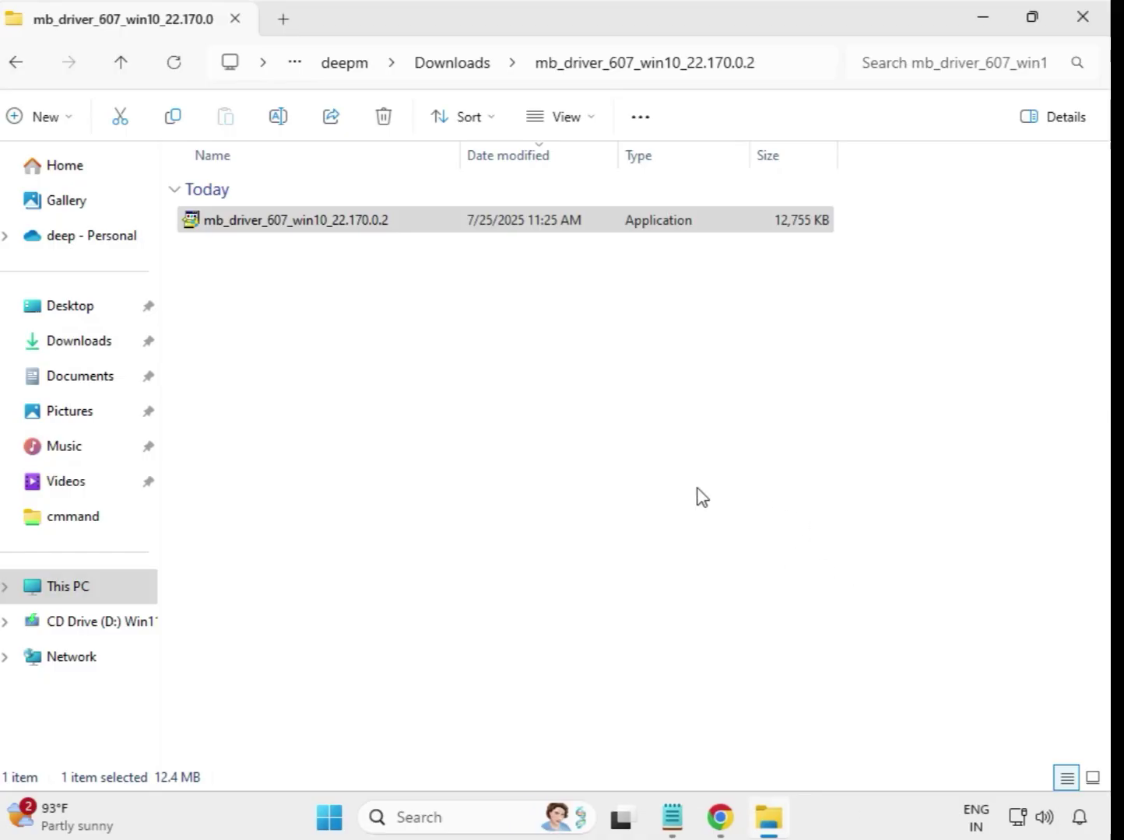
click(450, 64)
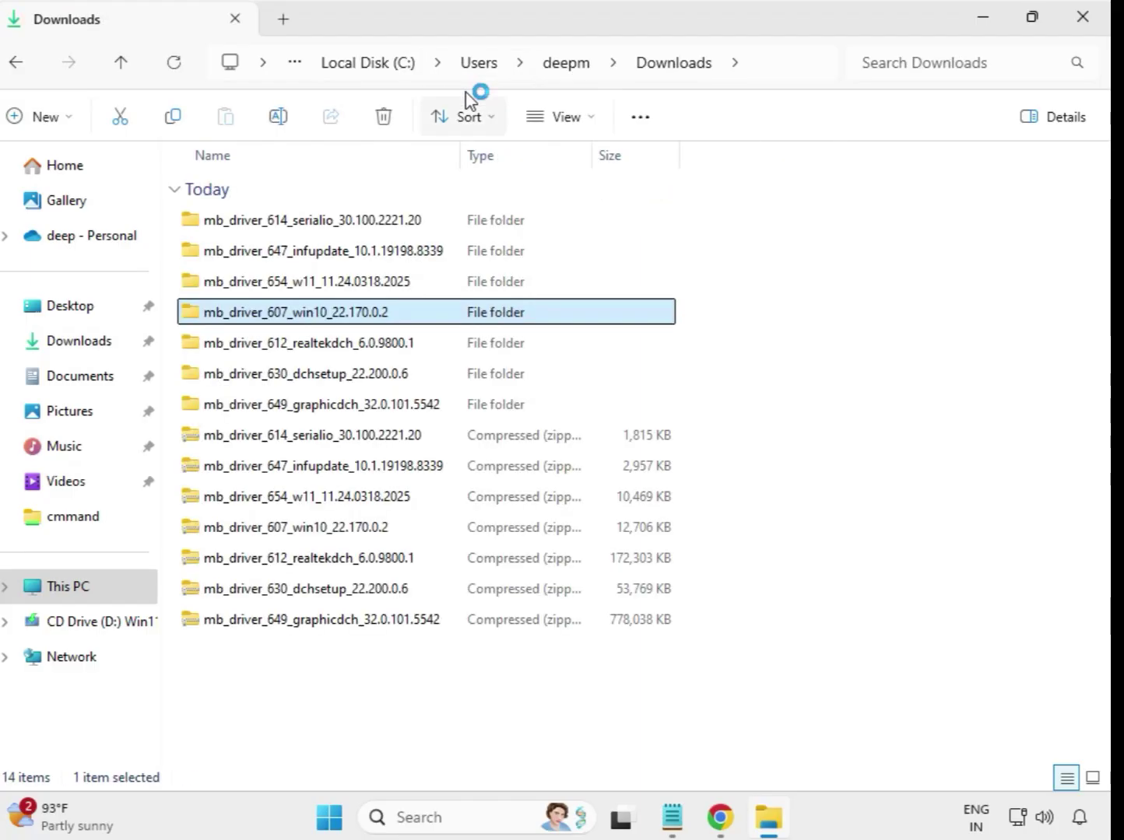
- Run the mb_driver_612_realtekdch_6.0.9800.1 installer as administrator, allow it to make changes, and return to Downloads
click(382, 348)
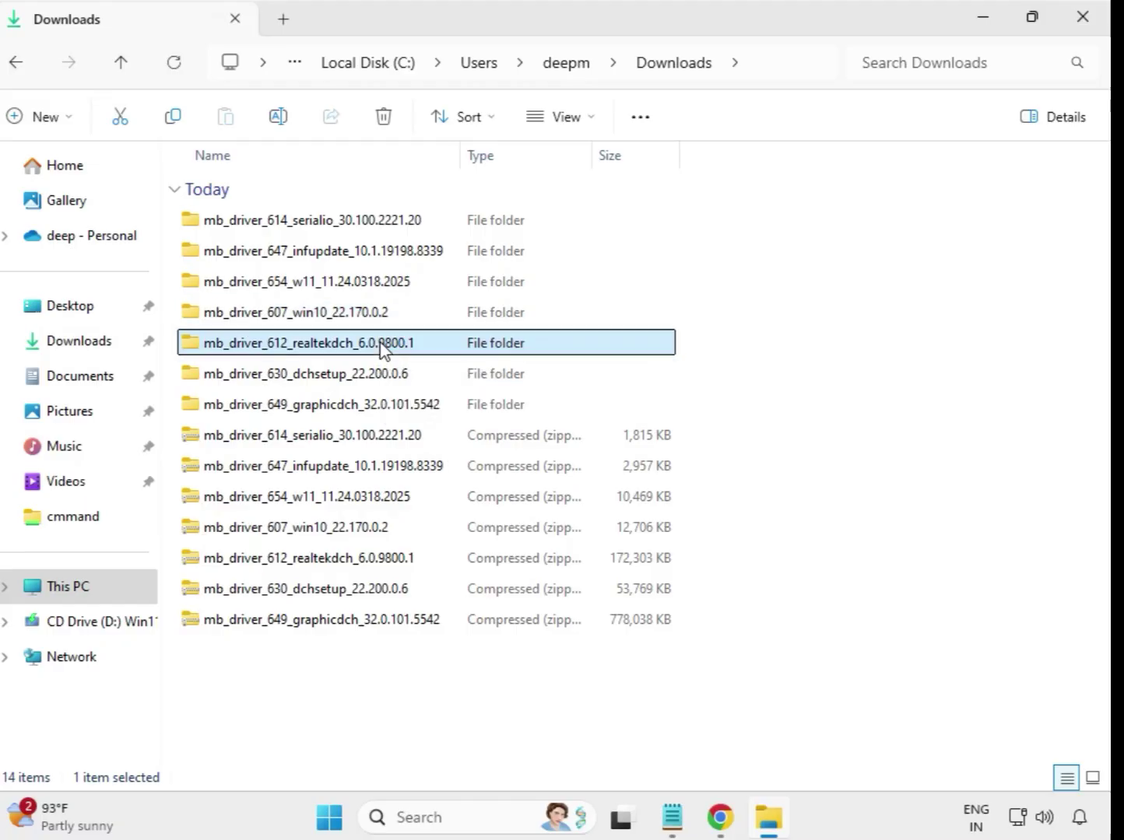
double_click(448, 347)
click(345, 223)
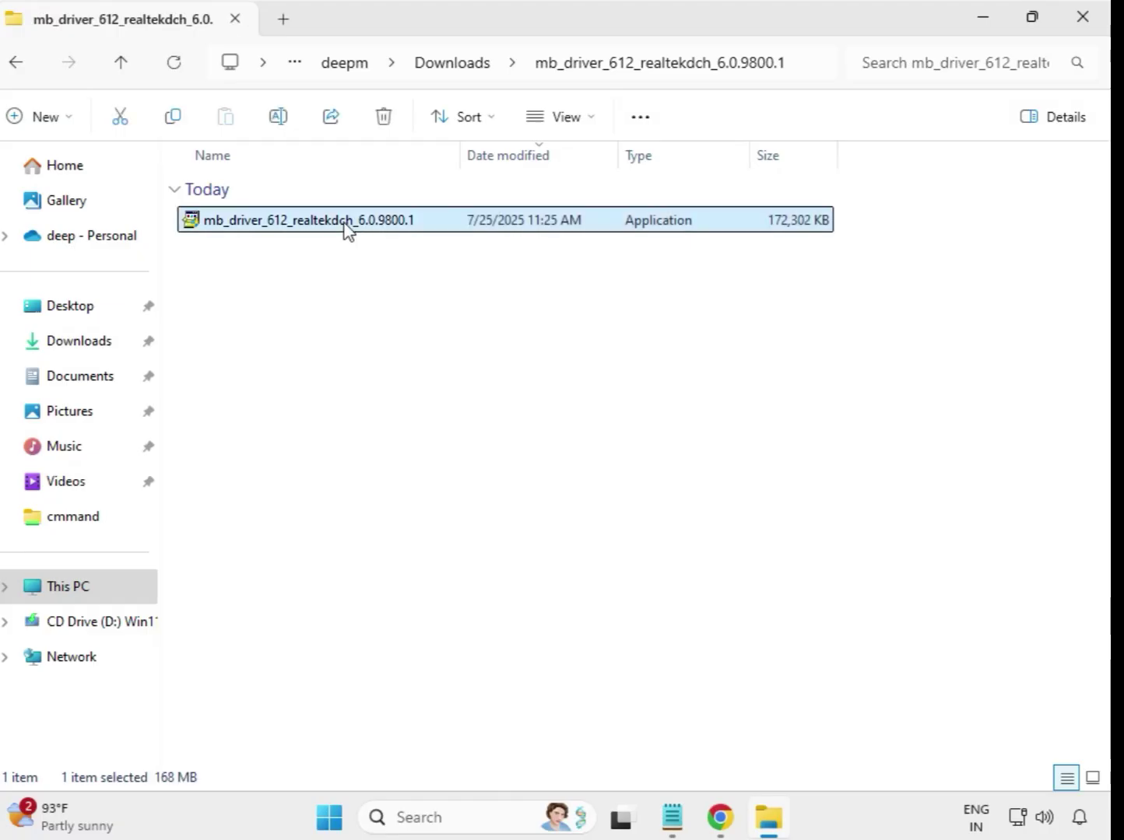
right_click(346, 230)
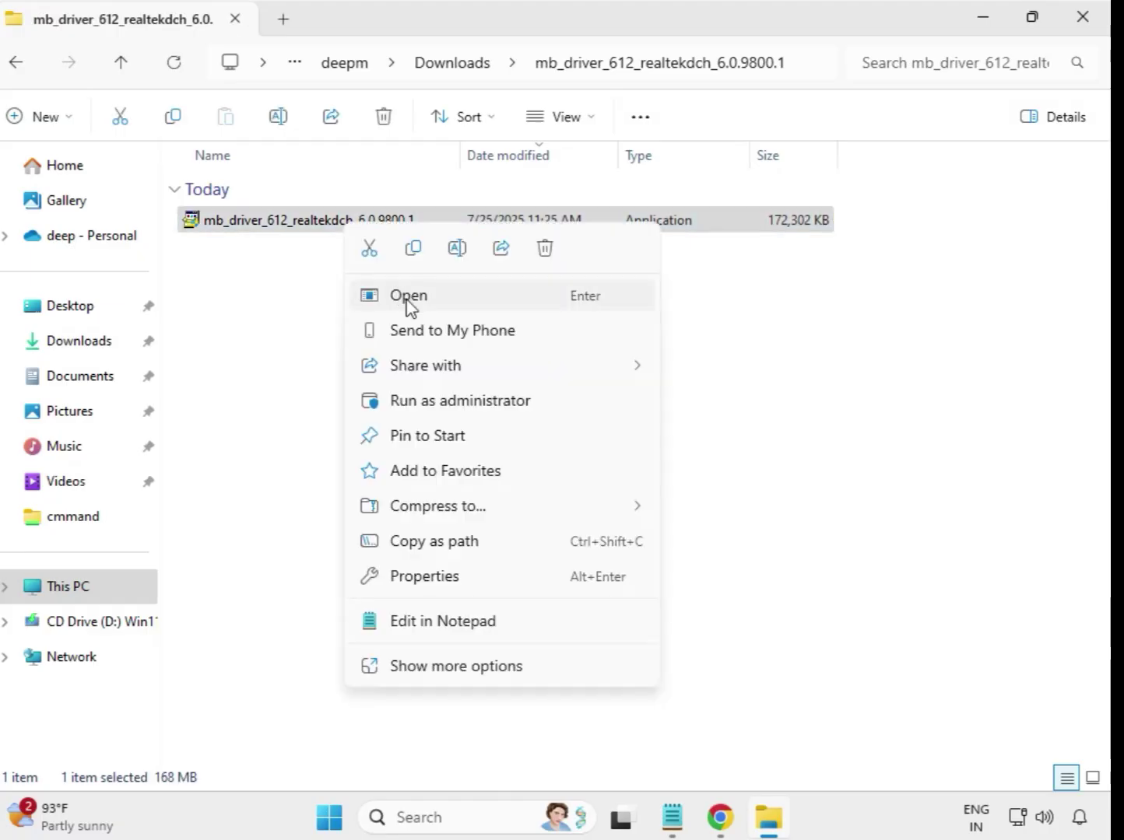
click(484, 401)
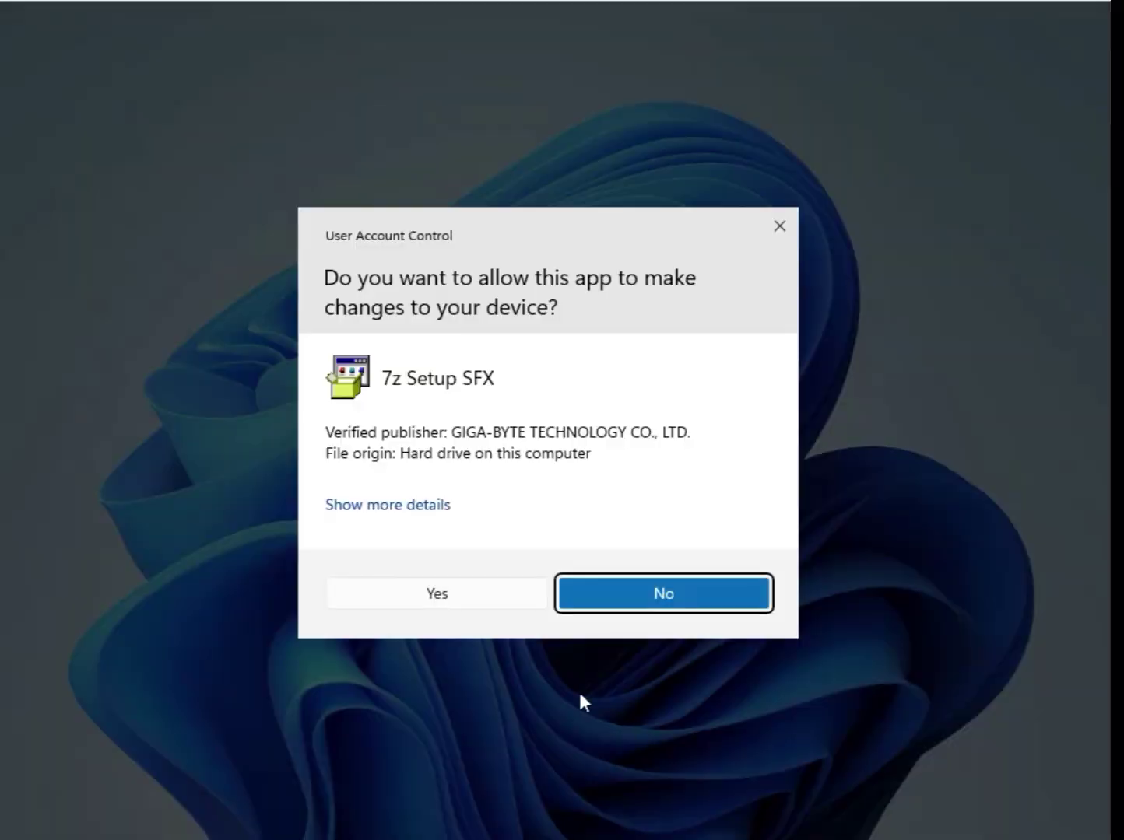
click(459, 593)
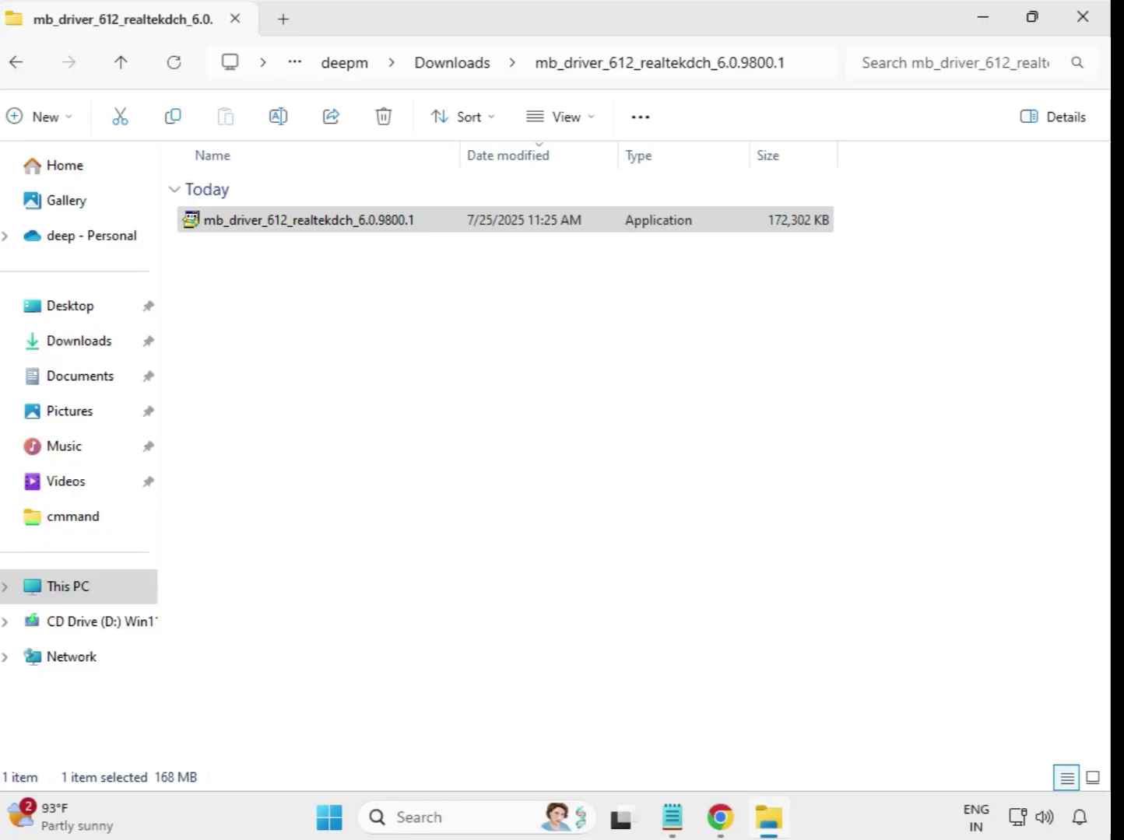
click(456, 75)
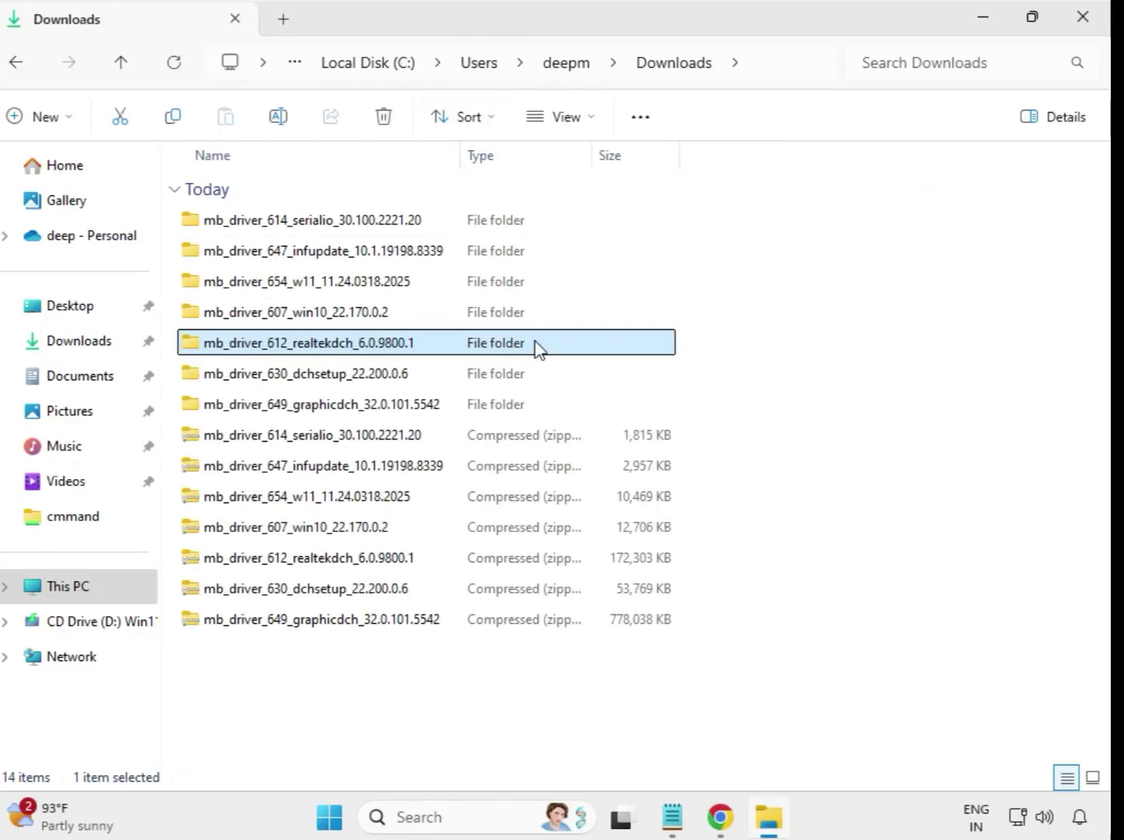
- Run the mb_driver_630_dchsetup_22.200.0.6 installer as administrator, allow it to make changes, and return to Downloads
click(369, 383)
click(378, 411)
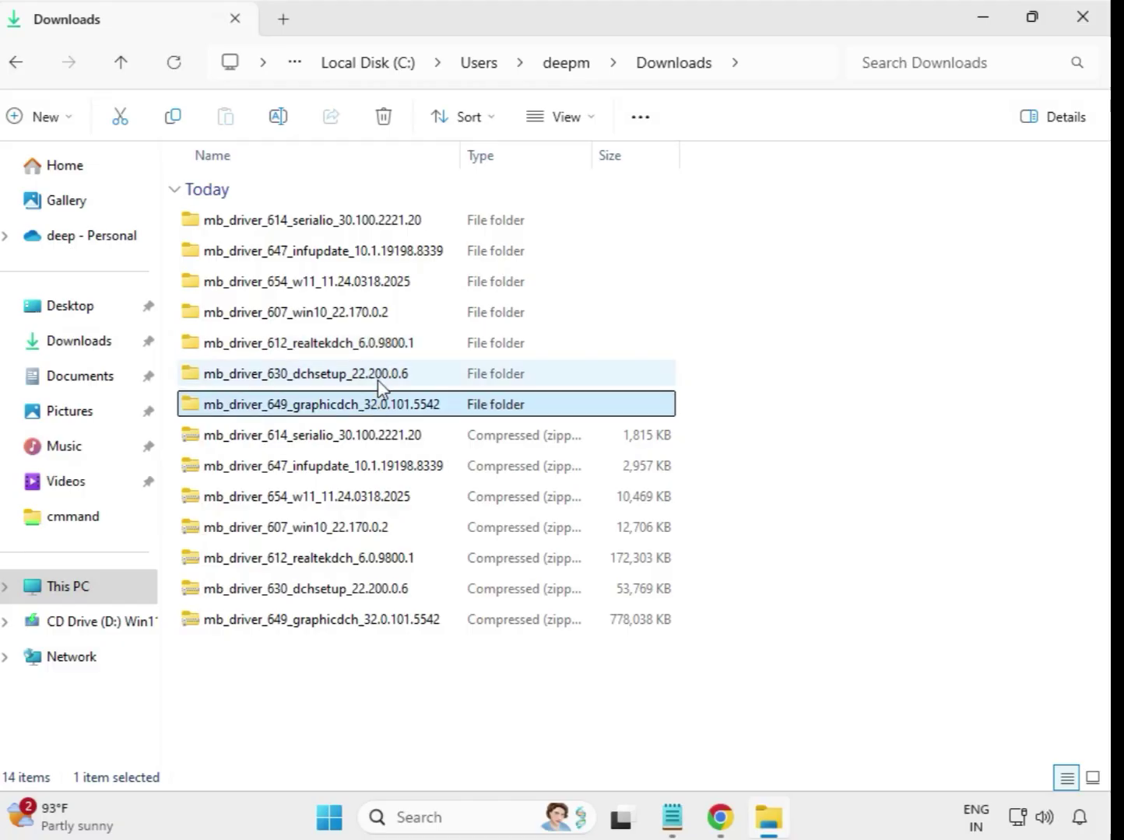
click(378, 381)
double_click(363, 381)
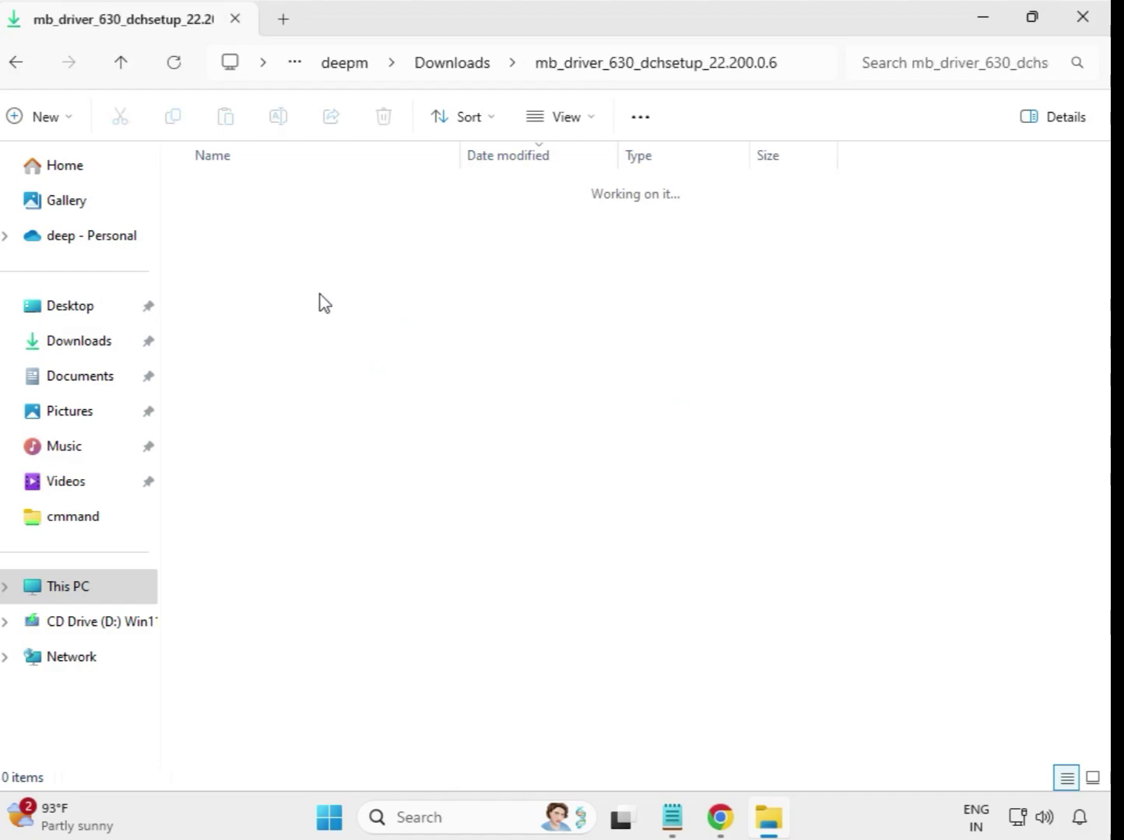
click(303, 232)
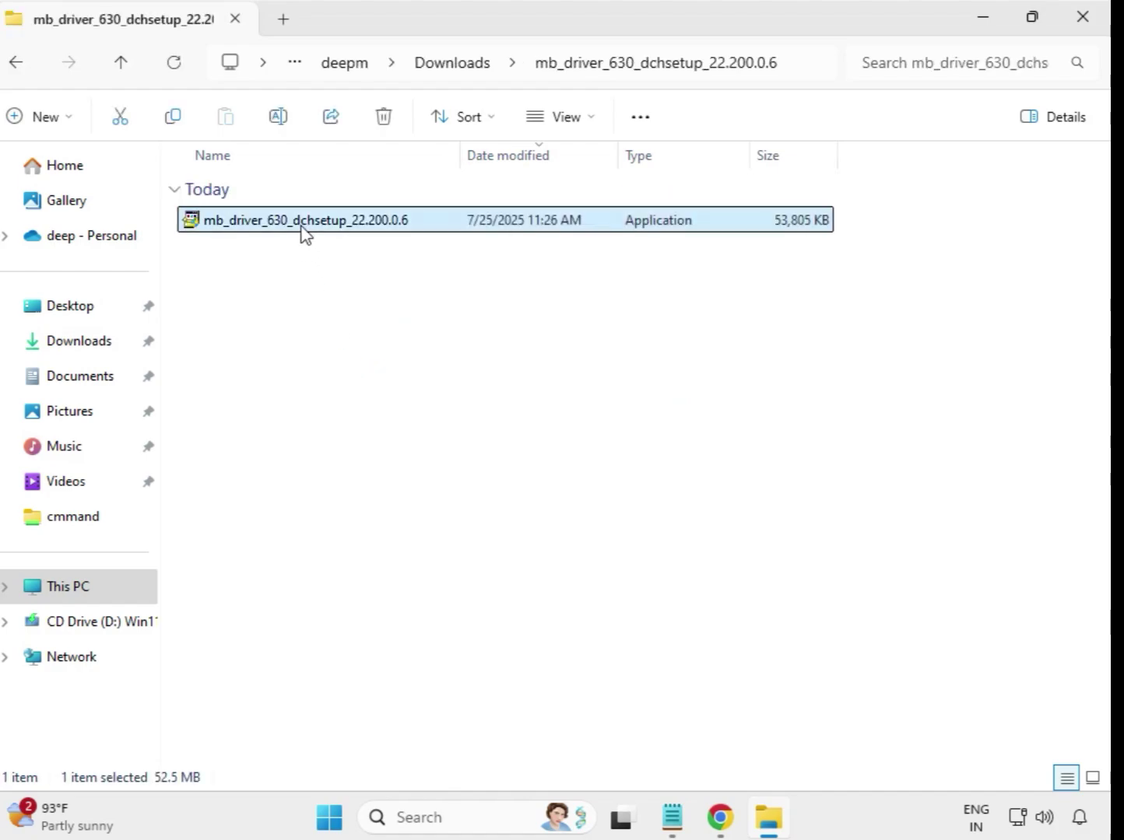
right_click(303, 232)
click(425, 405)
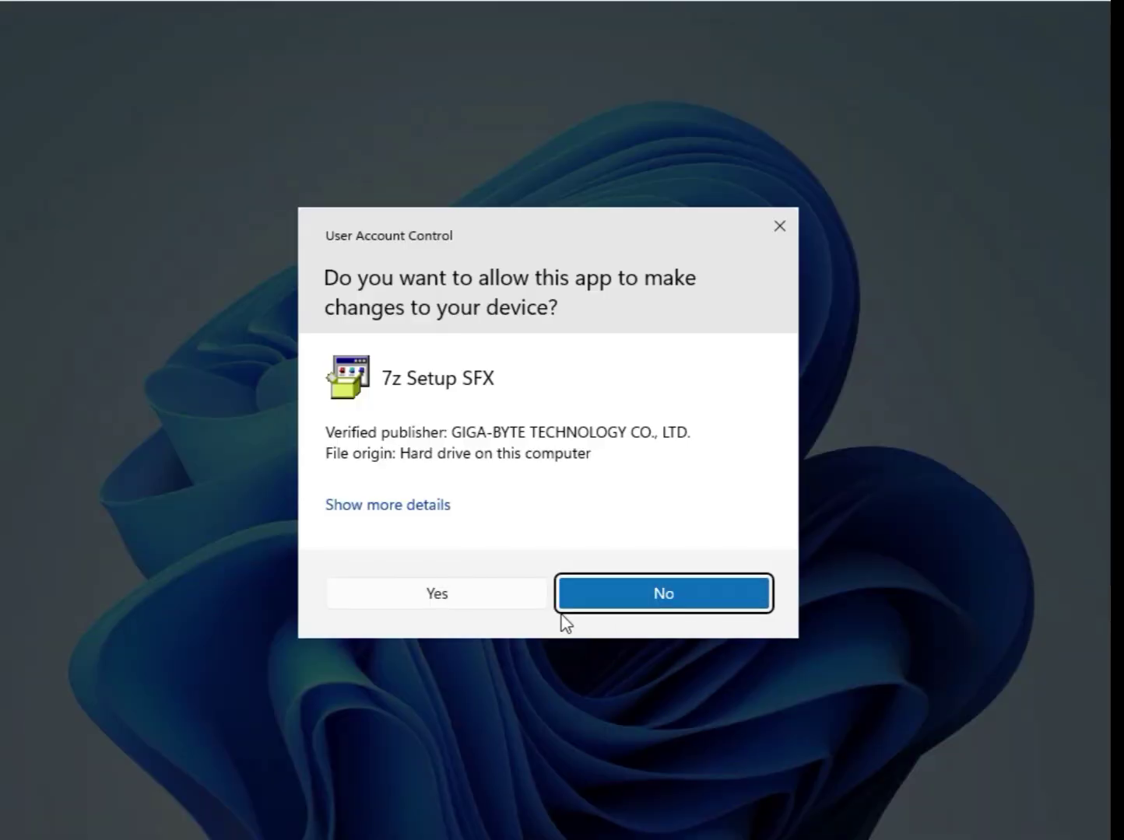
click(462, 601)
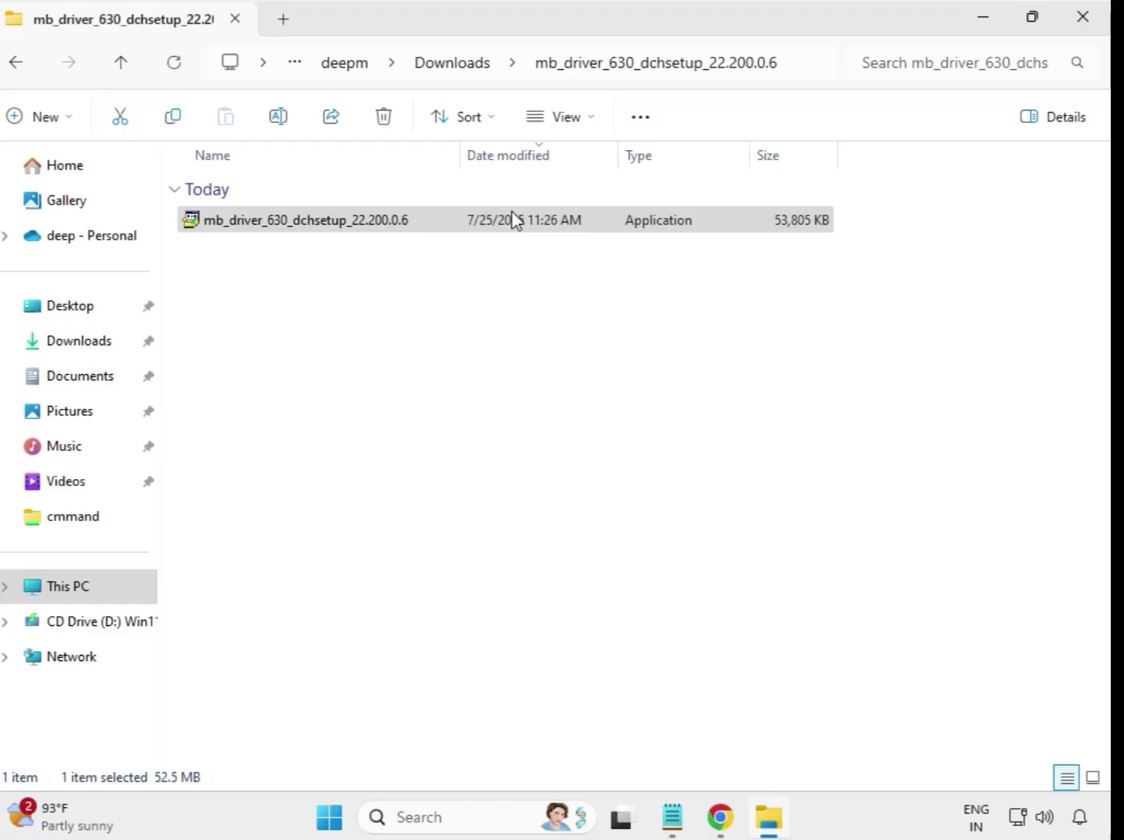
click(453, 65)
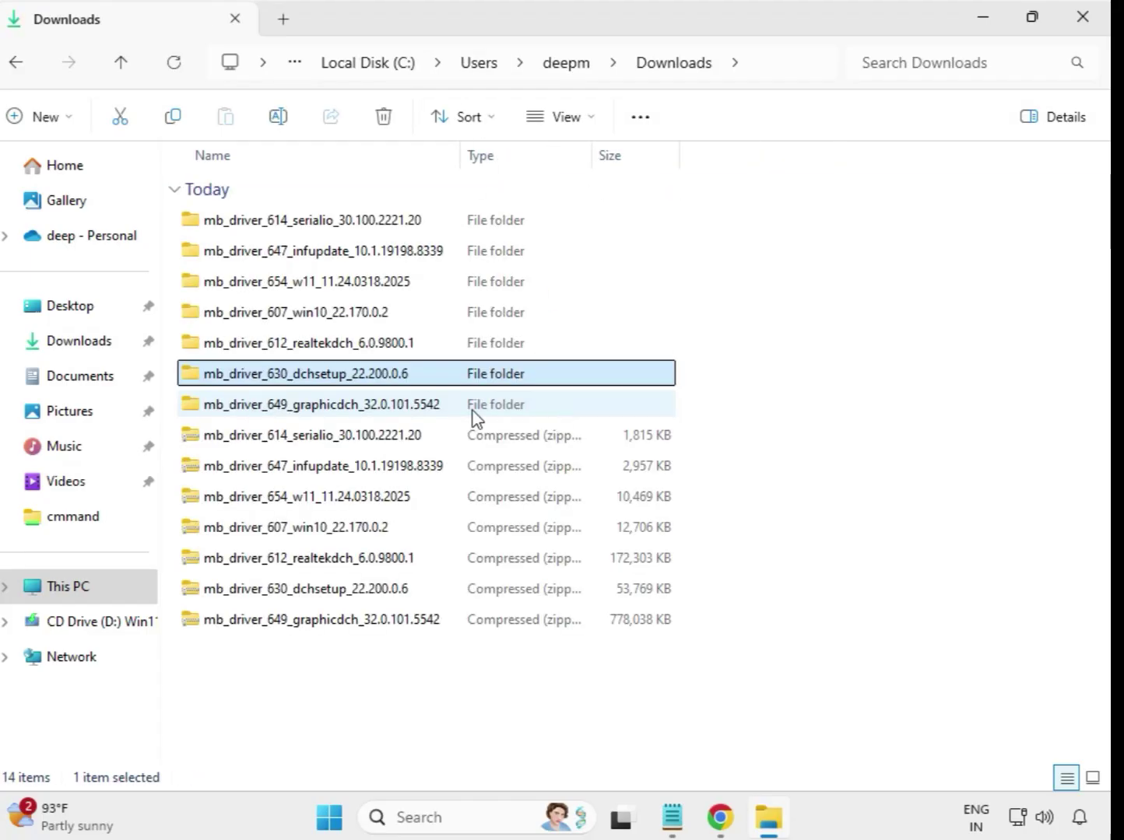
- Run the mb_driver_649_graphicdch_32.0.101.5542 installer from its extracted folder as administrator and allow it to make changes
click(360, 408)
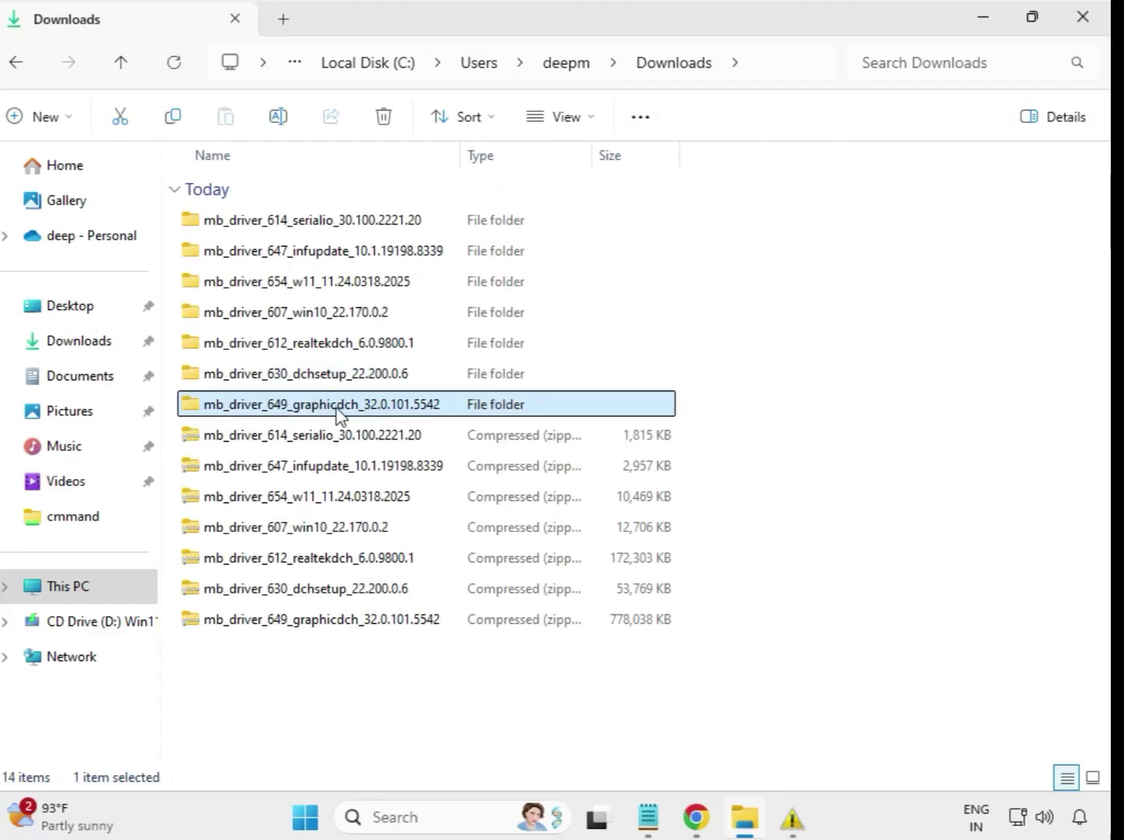
double_click(360, 411)
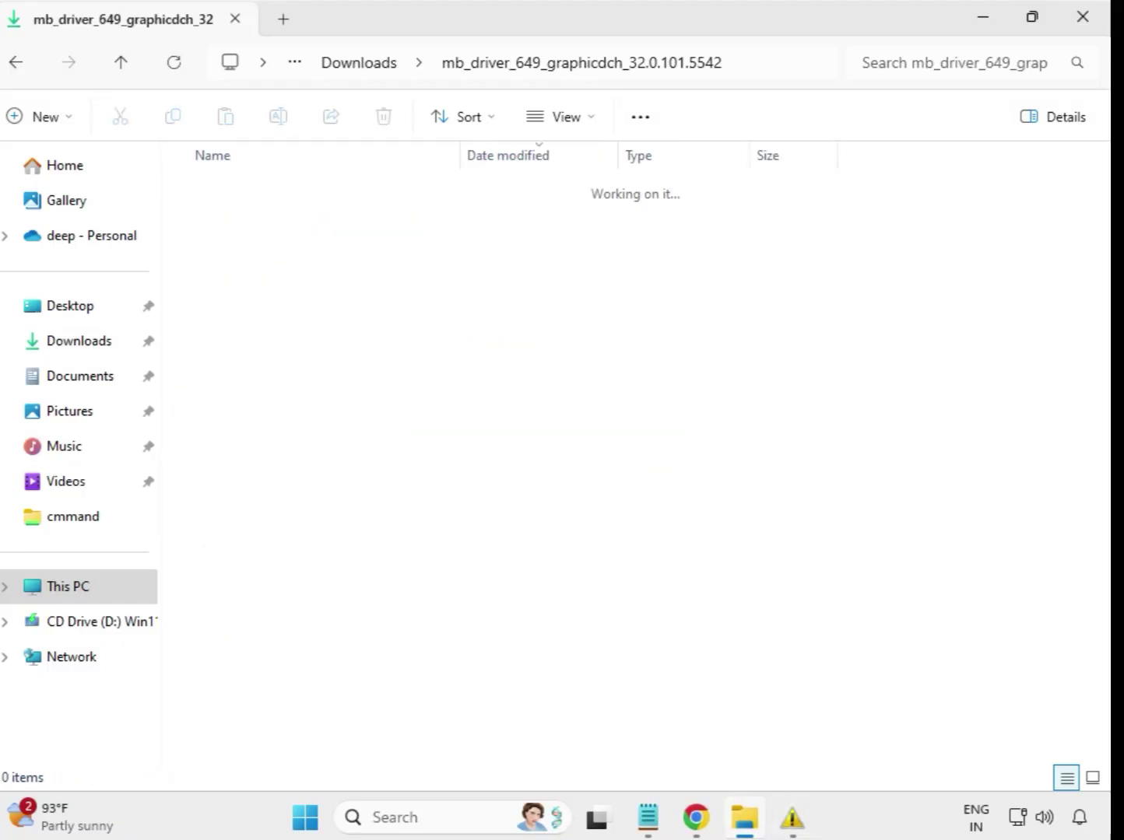
click(365, 226)
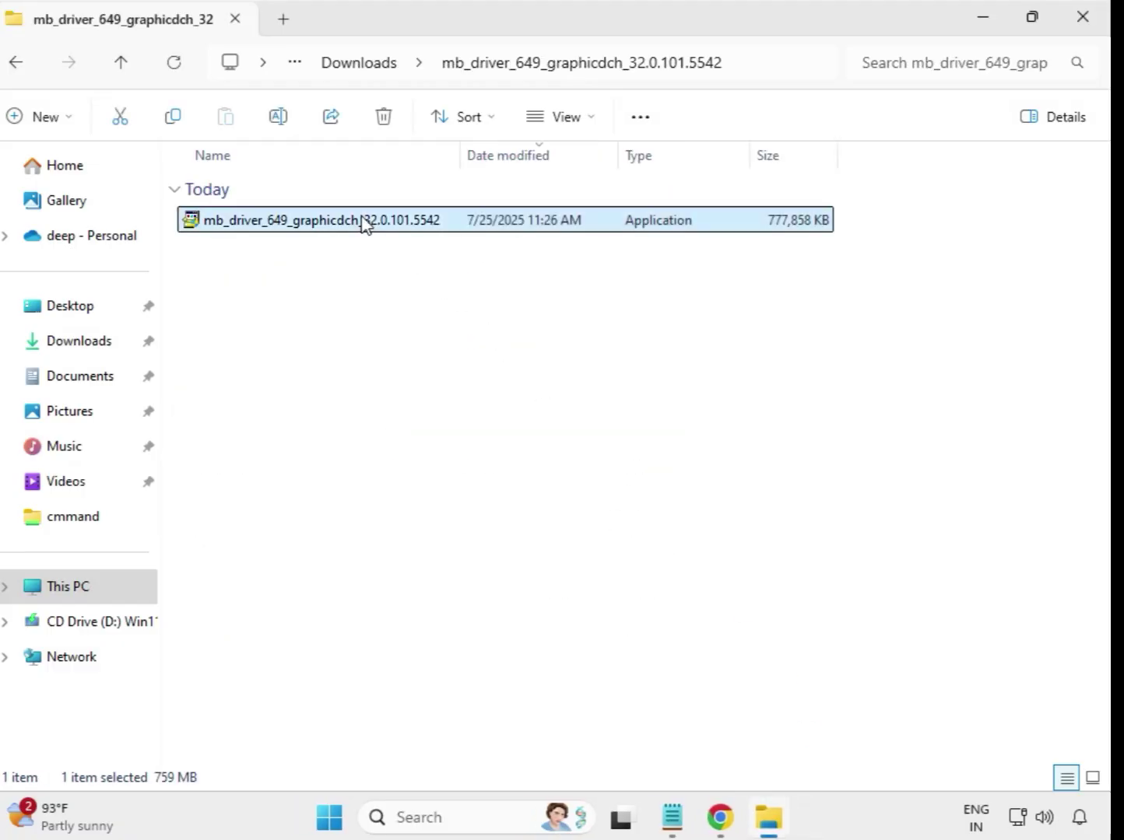
right_click(375, 238)
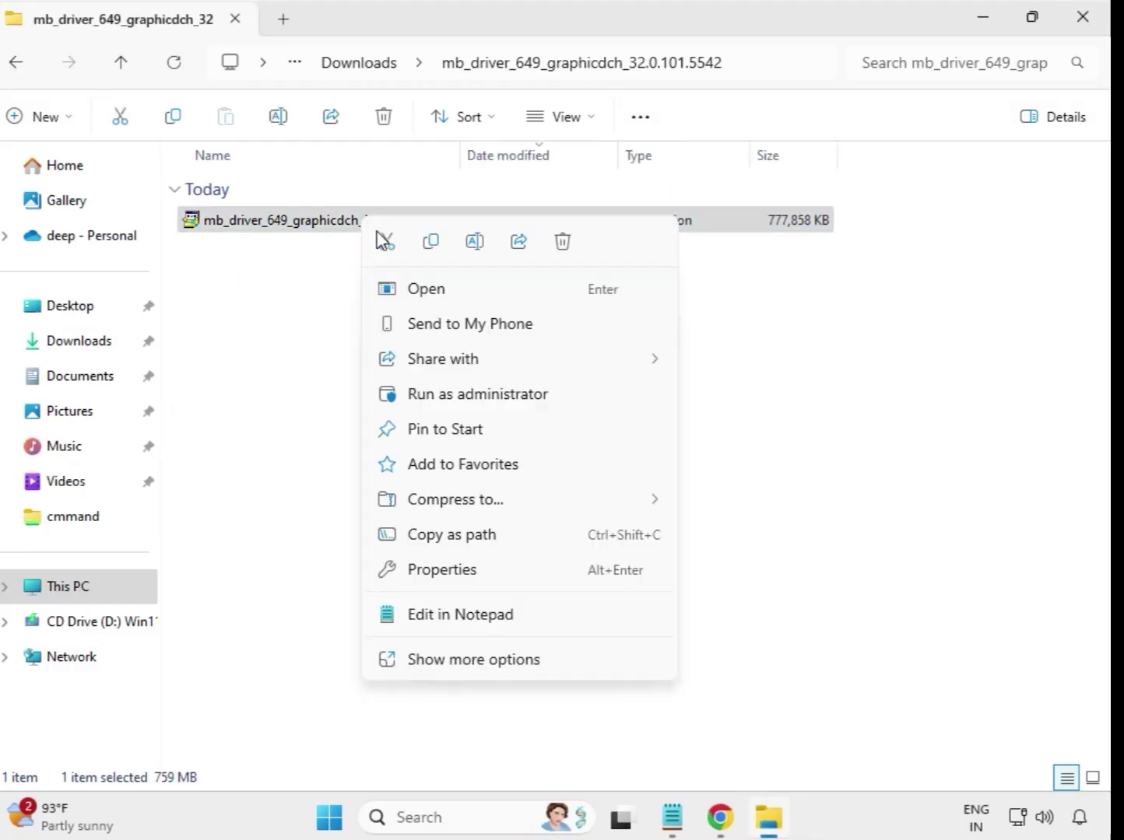
click(473, 397)
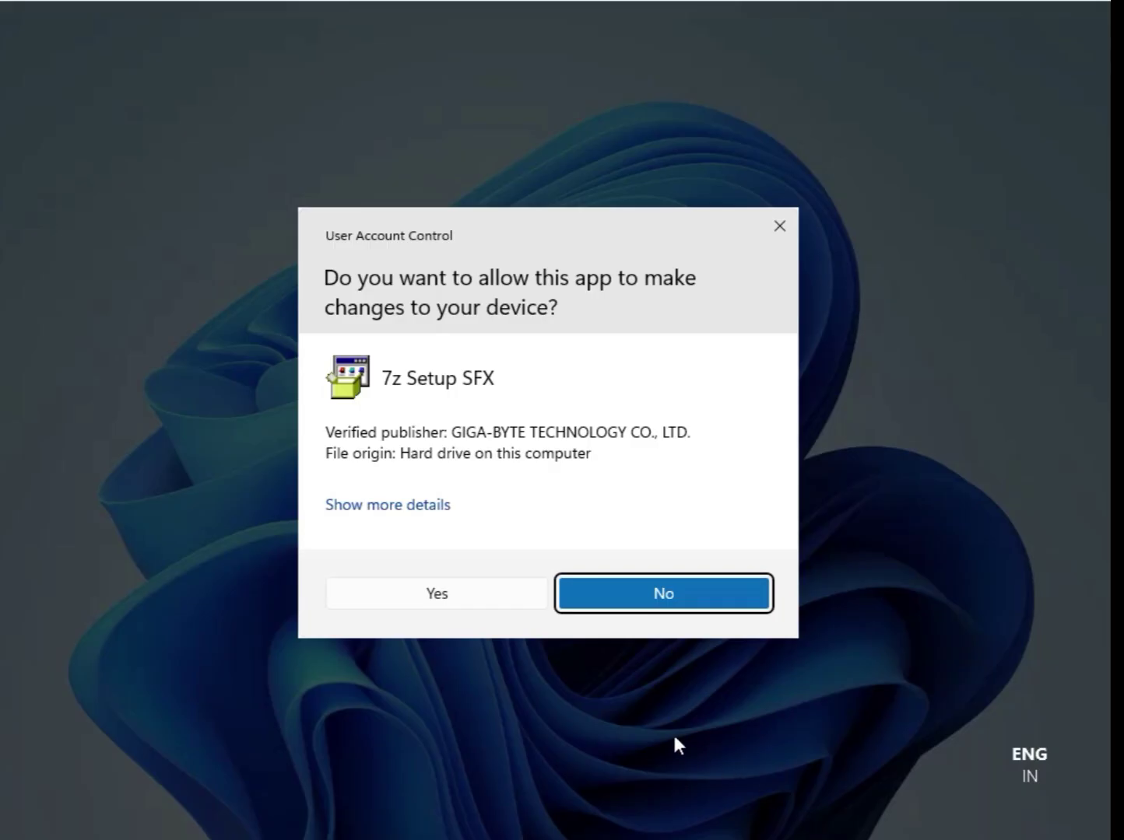
click(436, 594)
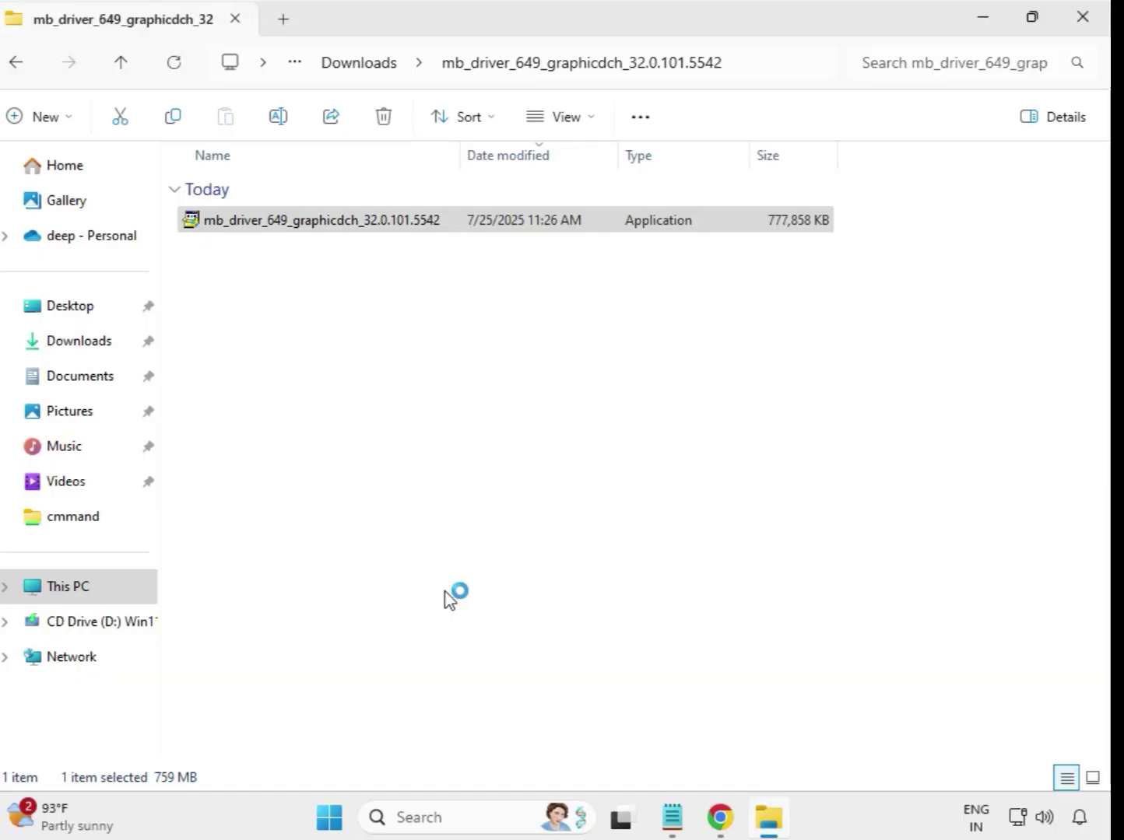